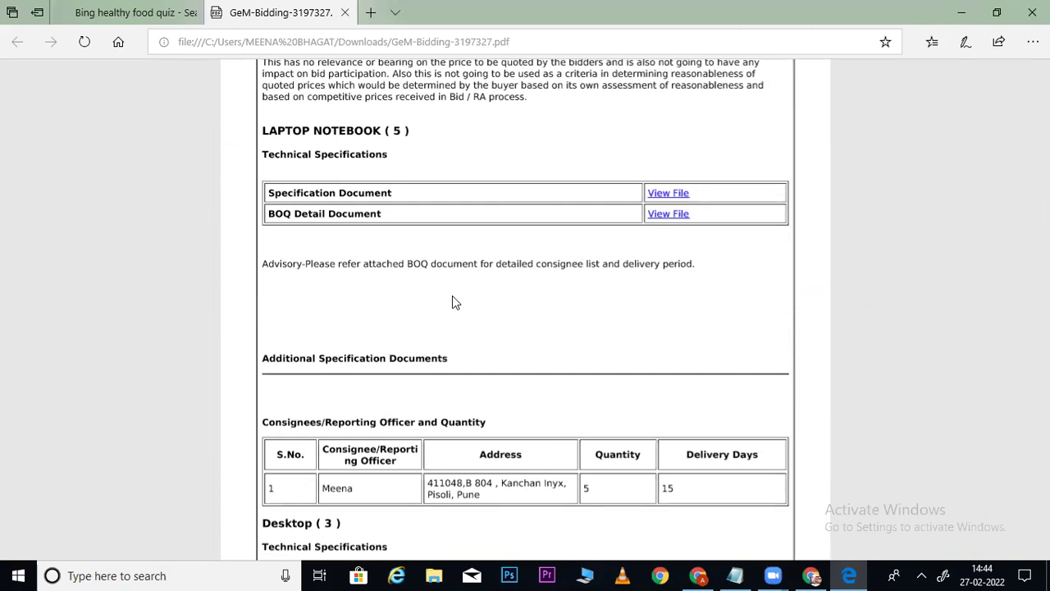
Scroll through the GeM-Bidding-3197327.pdf laptop specifications and consignee details in Edge.
scroll(452, 302, "down", 1)
scroll(452, 302, "up", 2)
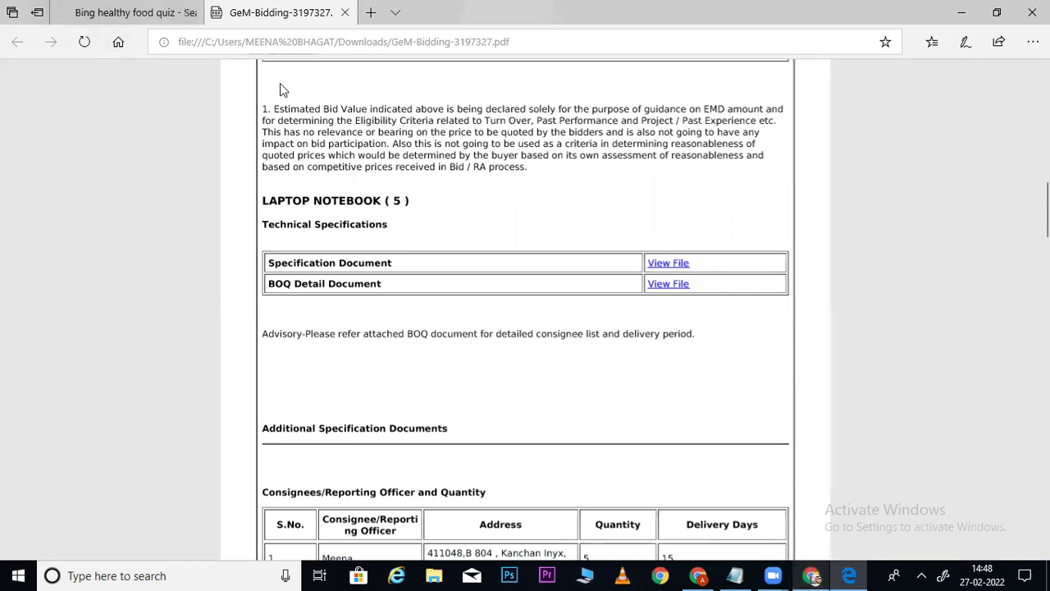
Bring Chrome back and reload the gem.gov.in home page.
left_click(804, 574)
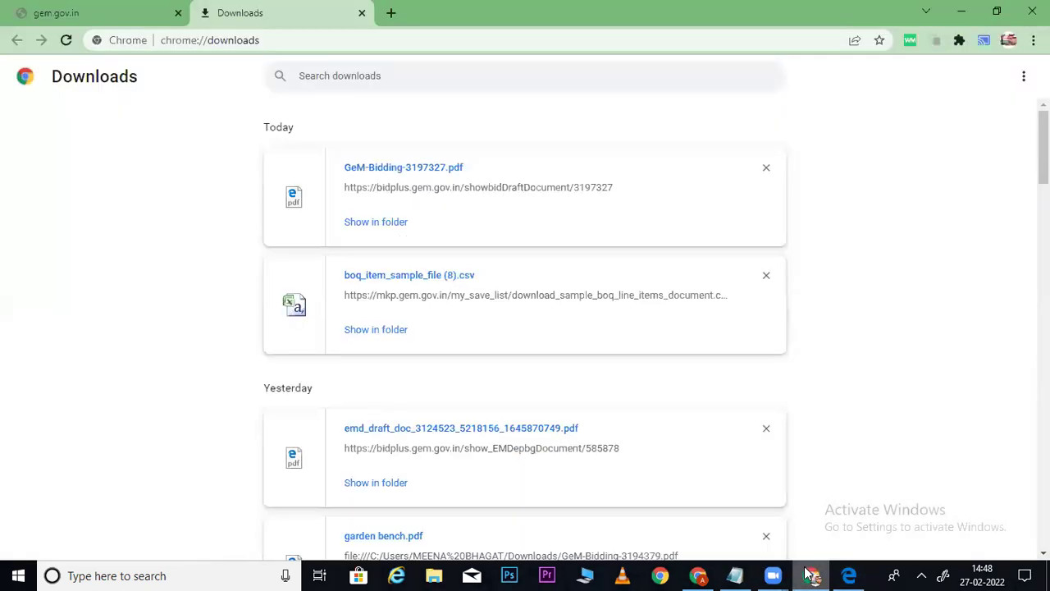
left_click(168, 17)
left_click(235, 43)
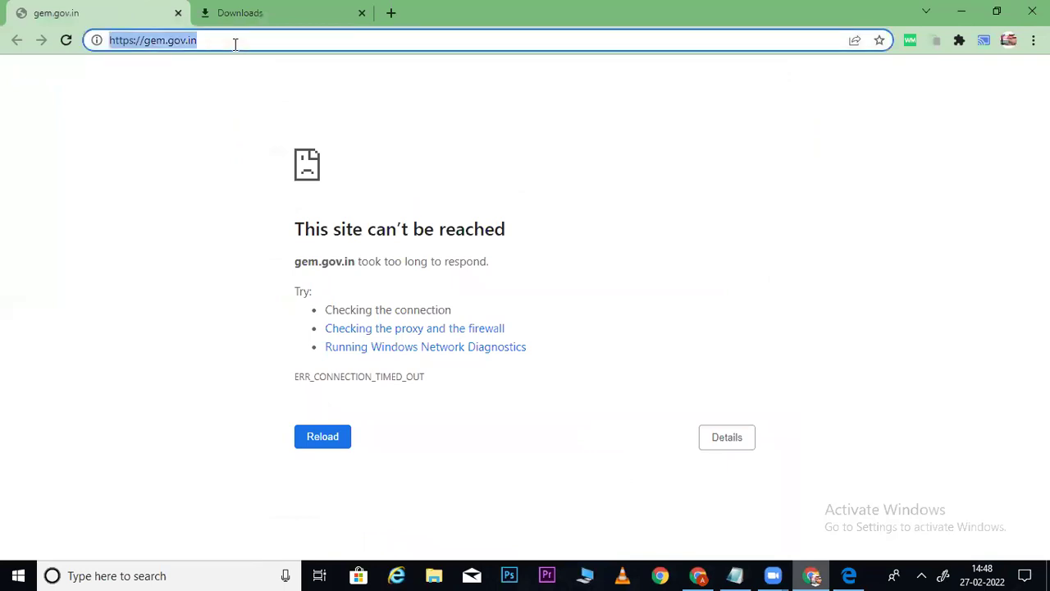
key("Return")
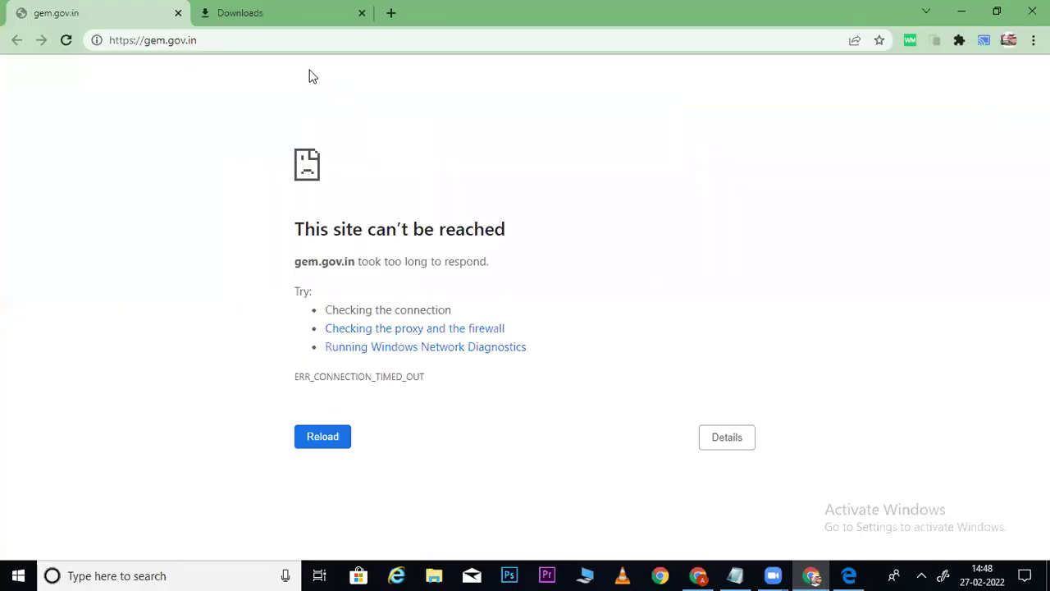
left_click(284, 44)
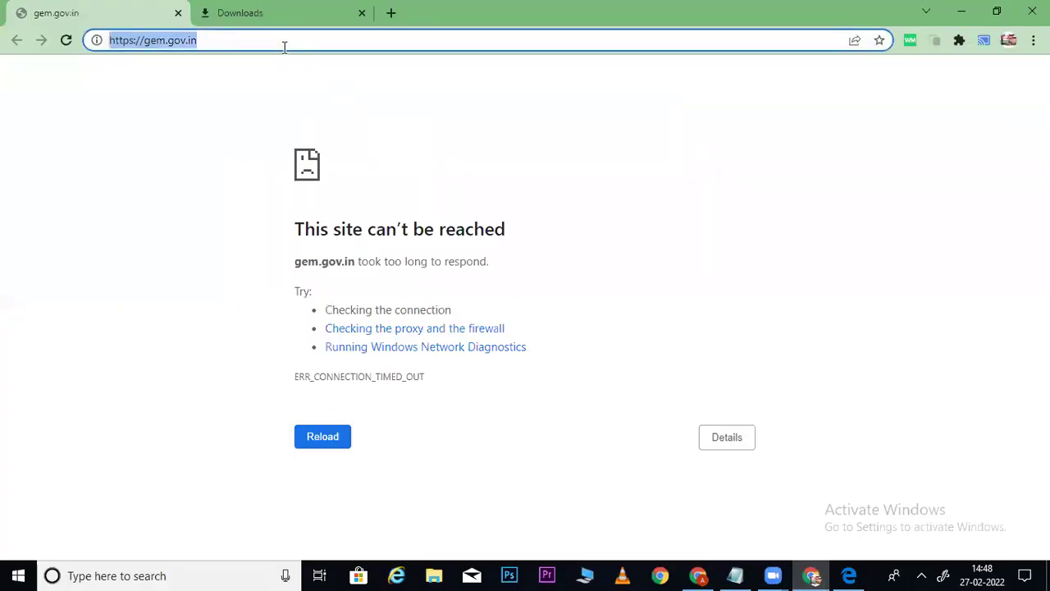
key("Return")
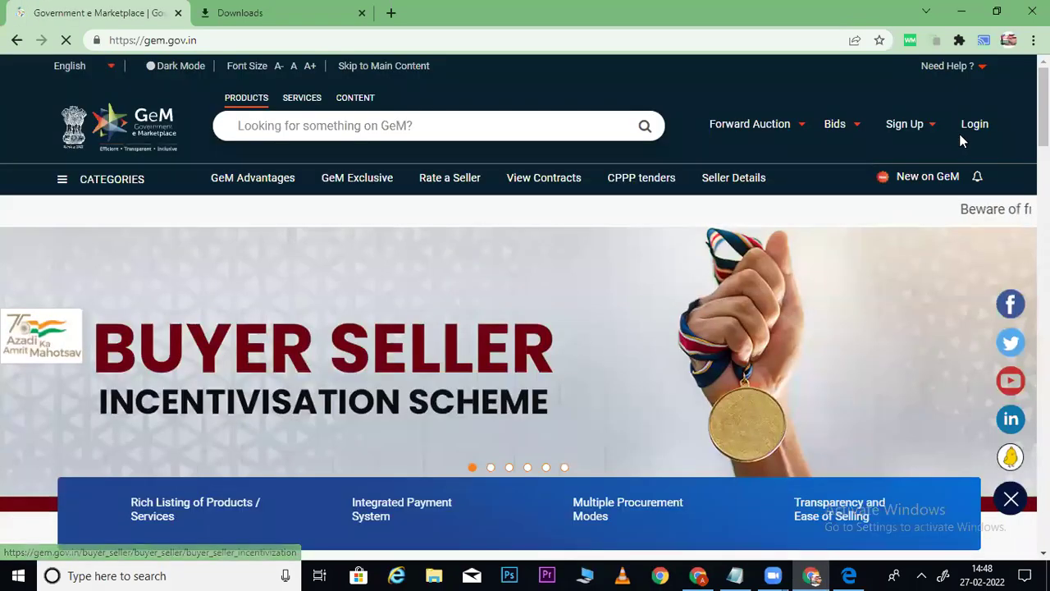
Sign in to the GeM seller account with the user ID, captcha and account password.
left_click(989, 123)
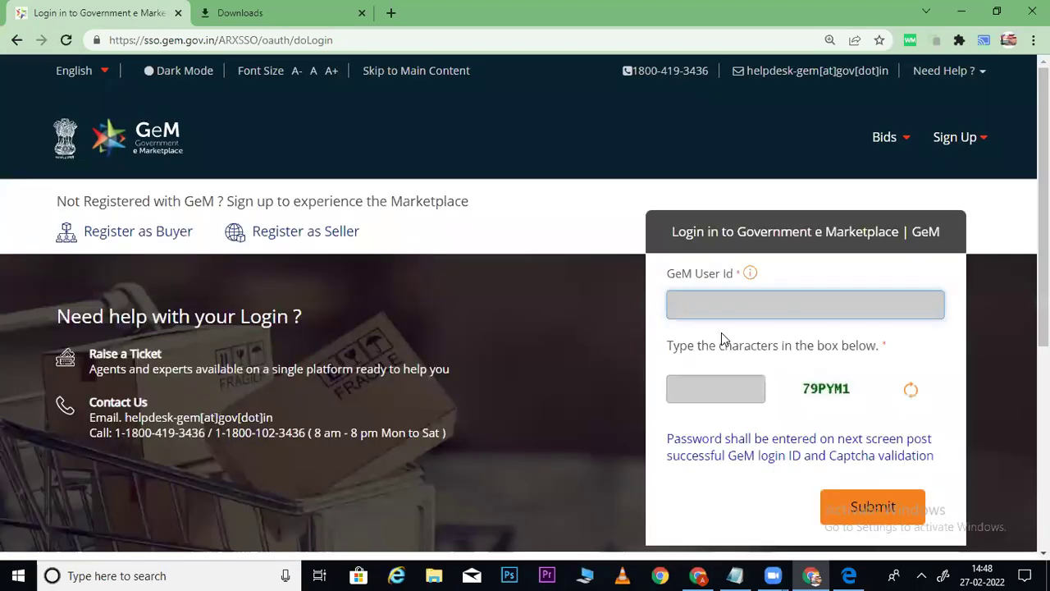
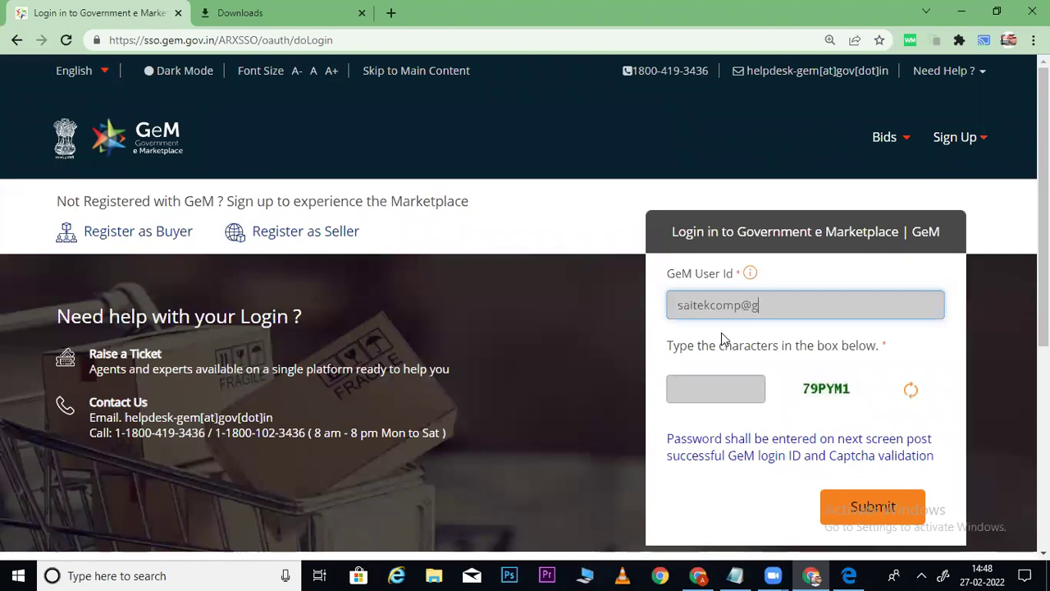
key("Tab")
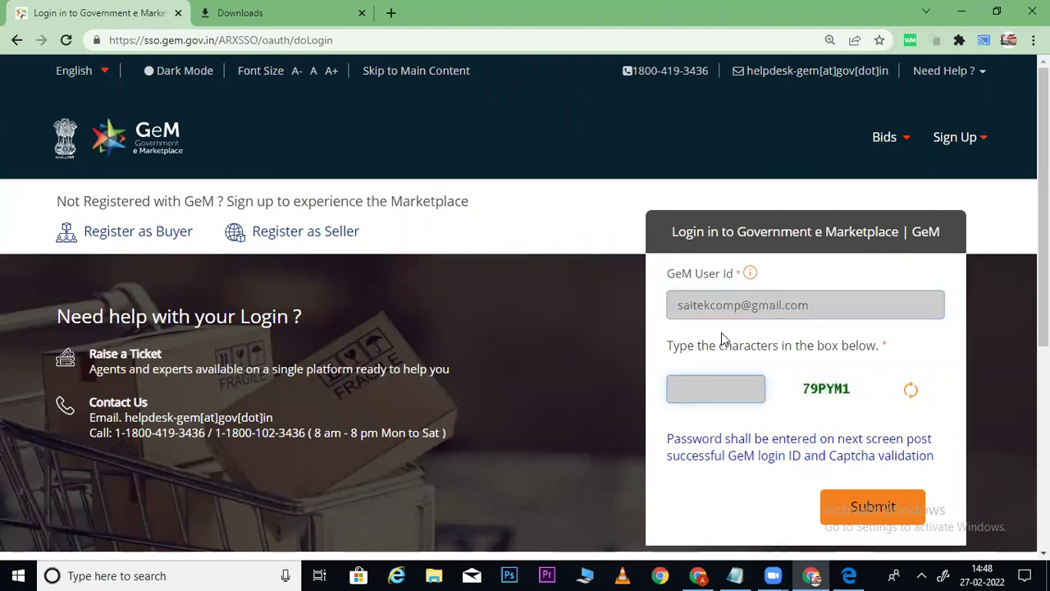
type("79PYM1")
key("Return")
type("••••••••••••••••••••••••")
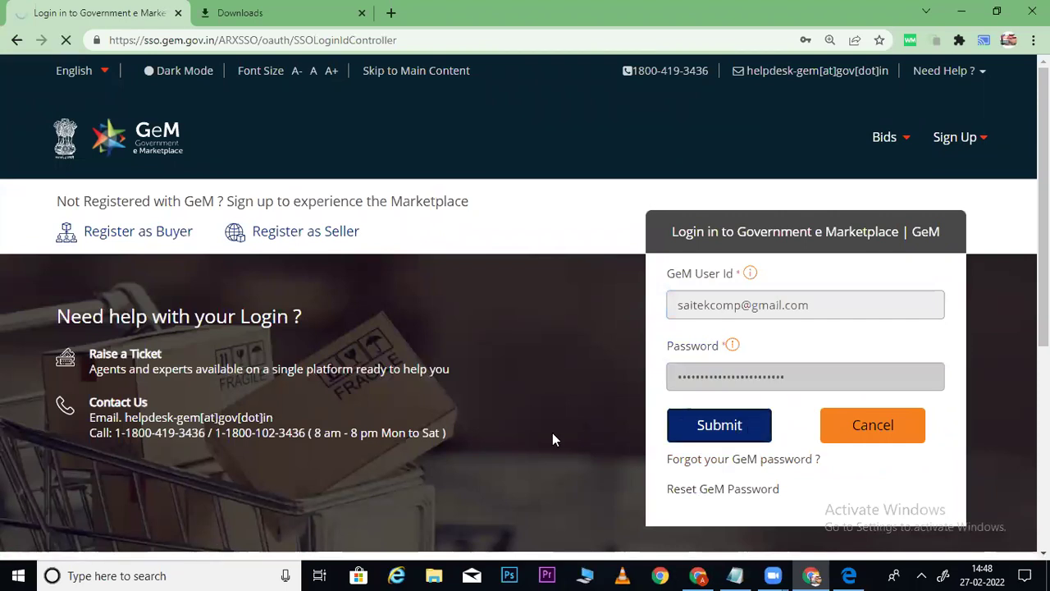
key("Return")
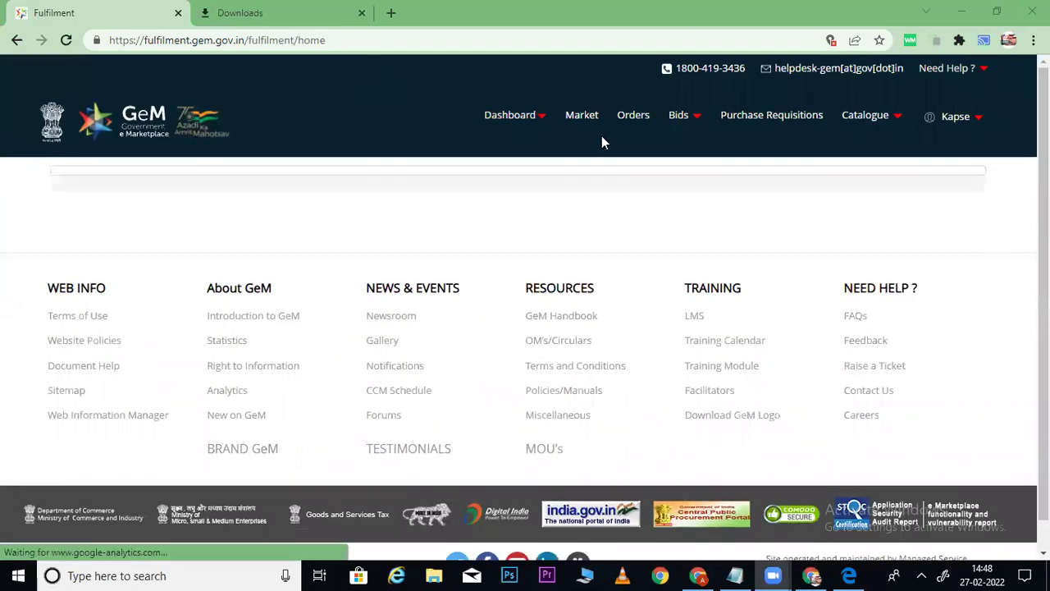
Go to Bids > List of Bids and show the Bunch Bids/RAs tab.
mouse_move(682, 144)
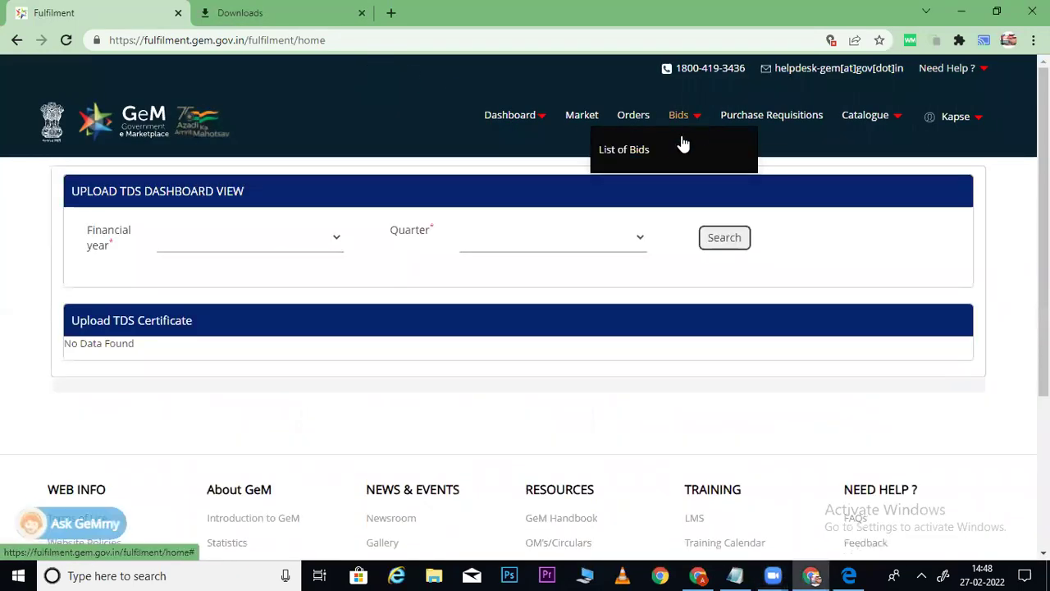
left_click(643, 147)
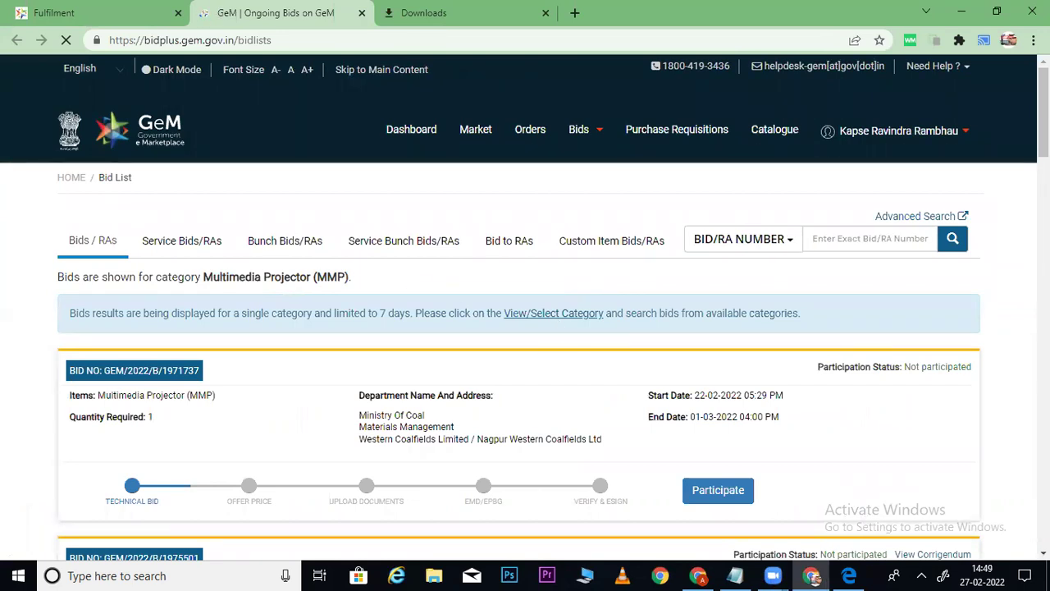
scroll(525, 328, "down", 1)
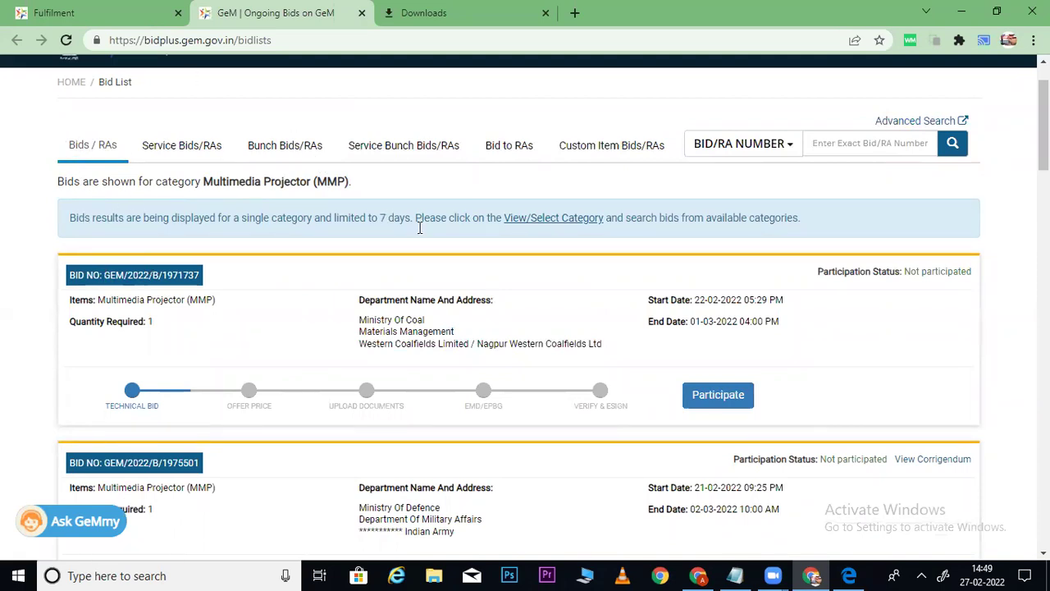
left_click(274, 151)
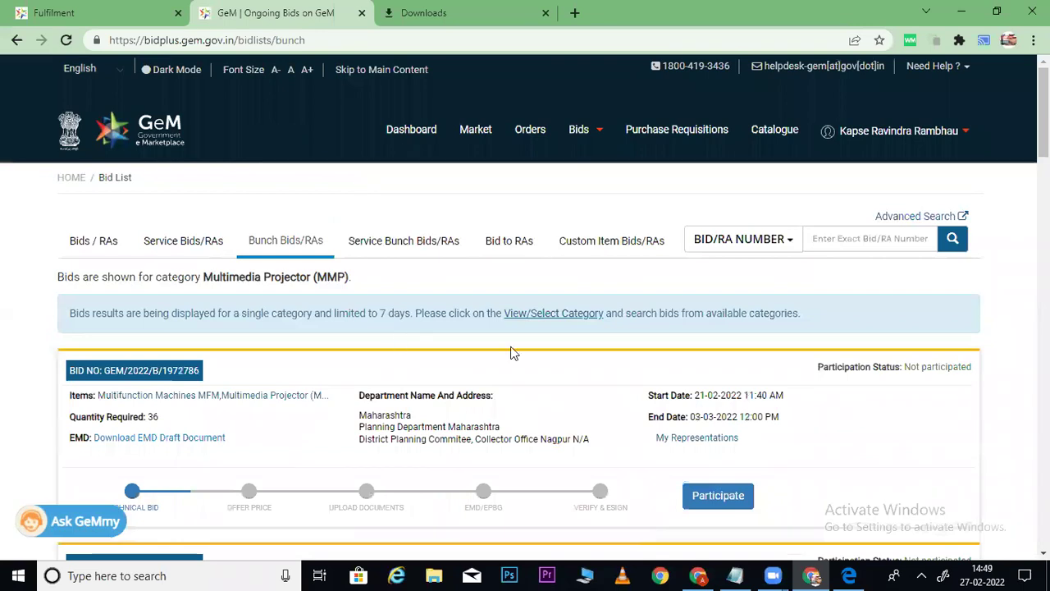
Filter the bunch bids to category BOQ instead of Multimedia Projector and search.
left_click(549, 313)
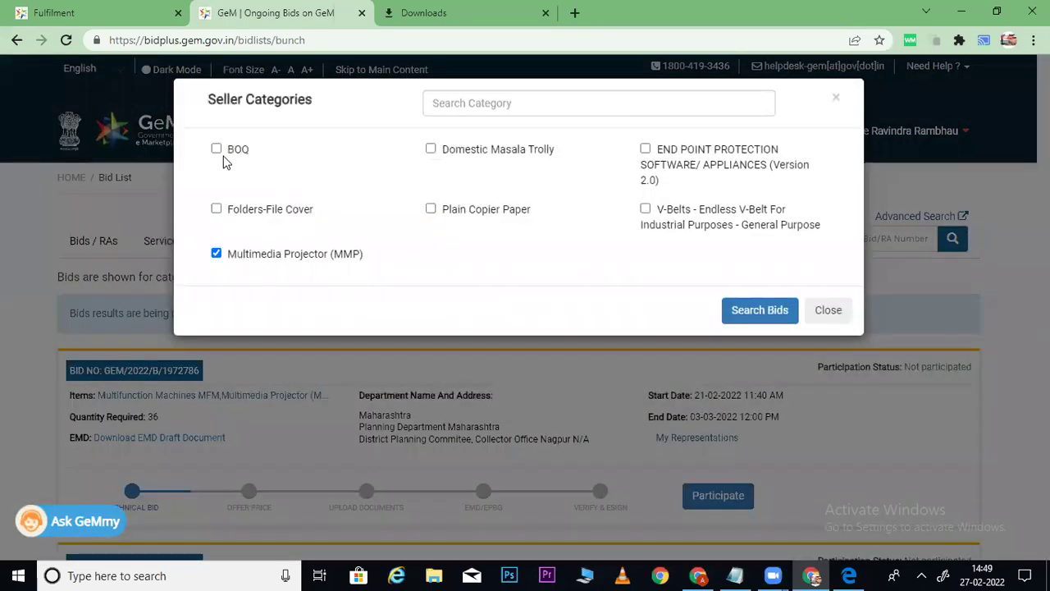
left_click(217, 149)
left_click(217, 254)
left_click(763, 316)
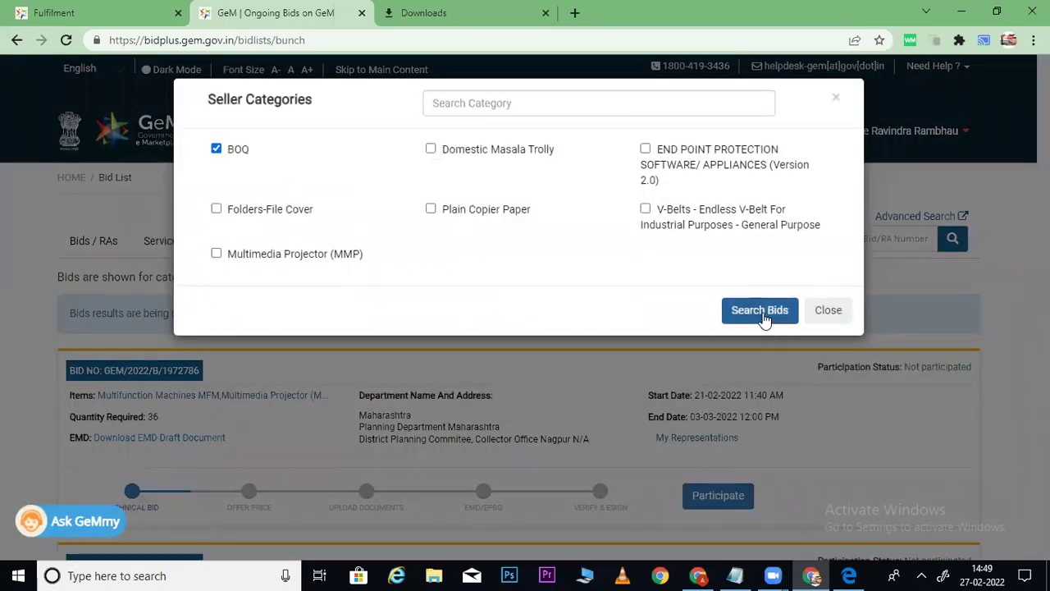
left_click(759, 319)
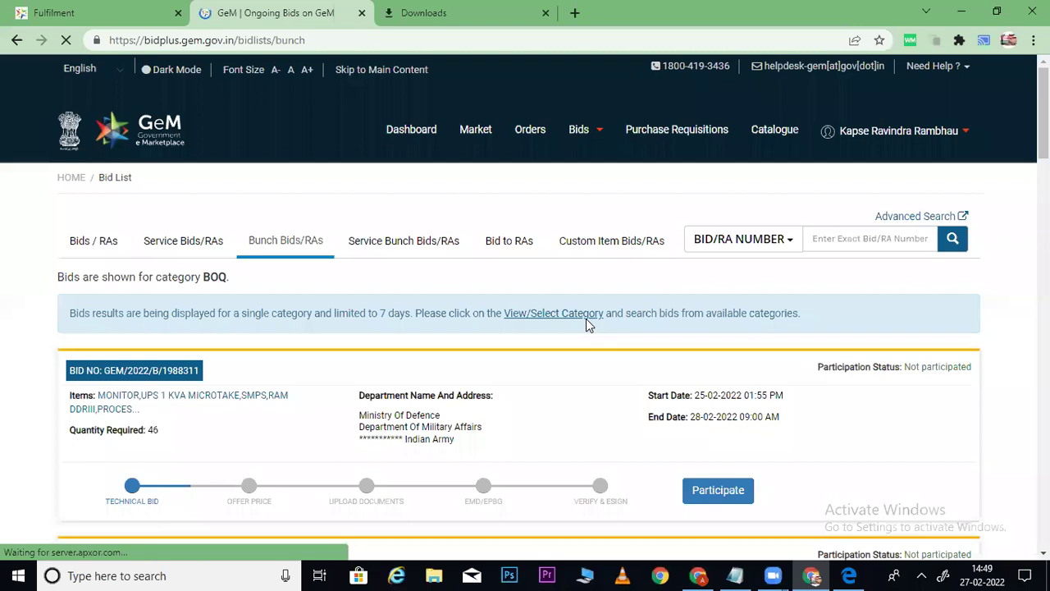
Check bid GEM/2022/B/1988311's quantity 46 and end date, then start participating.
scroll(525, 310, "down", 3)
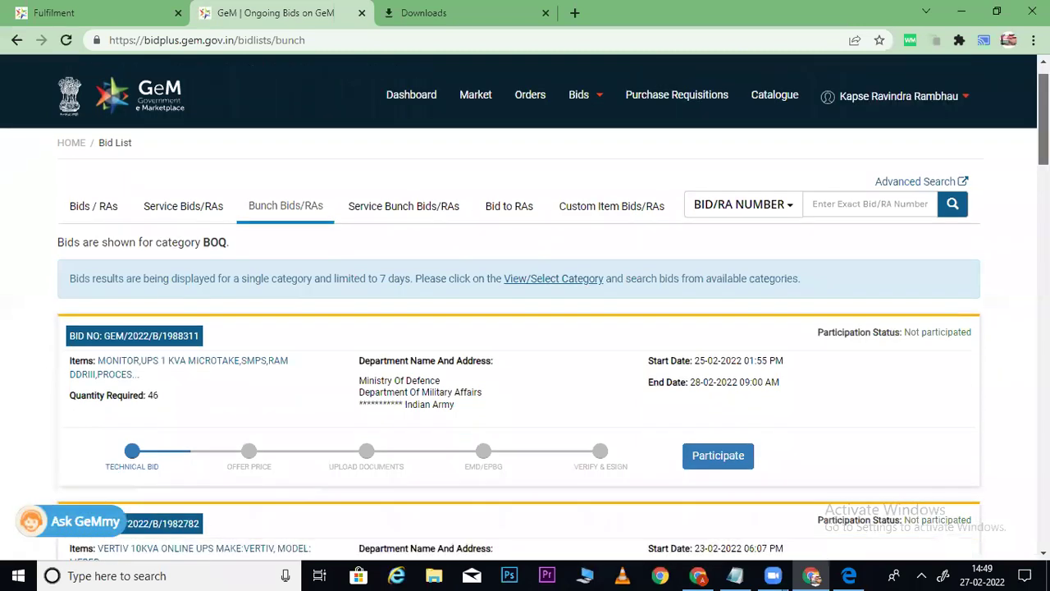
scroll(244, 216, "down", 2)
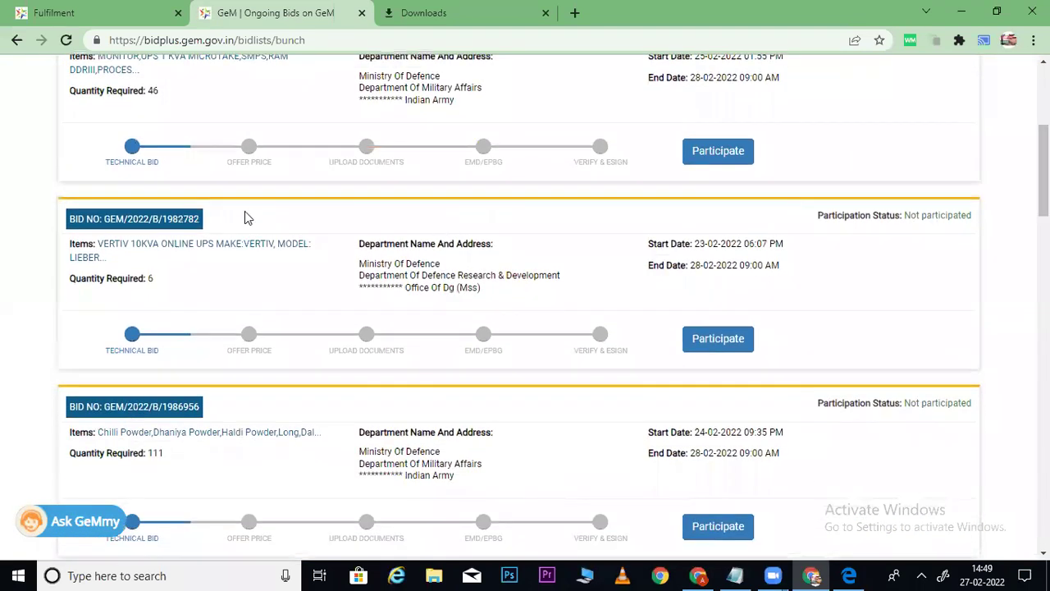
scroll(283, 235, "up", 3)
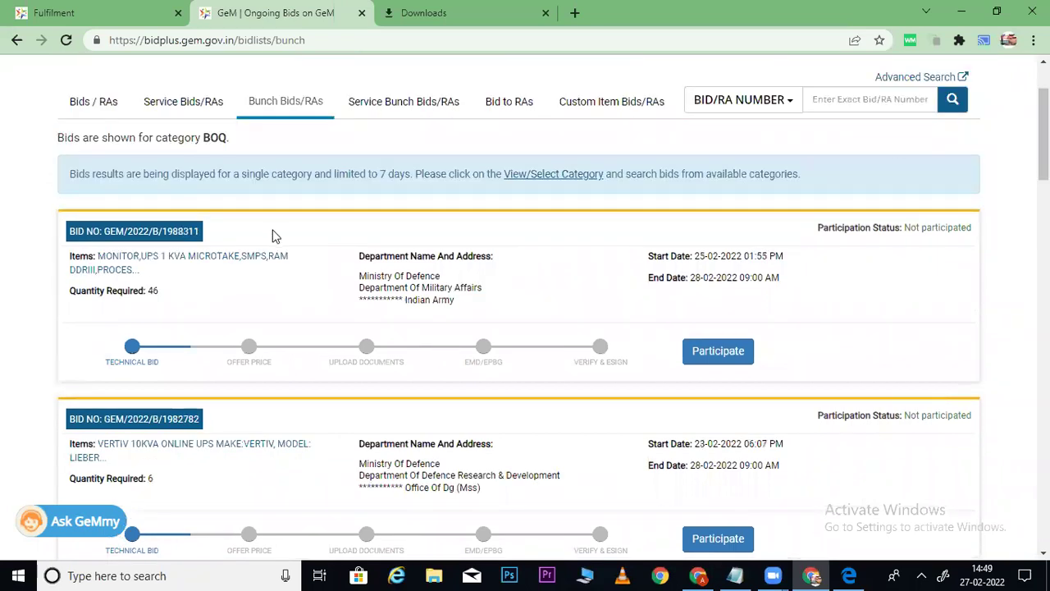
left_click_drag(146, 256, 195, 258)
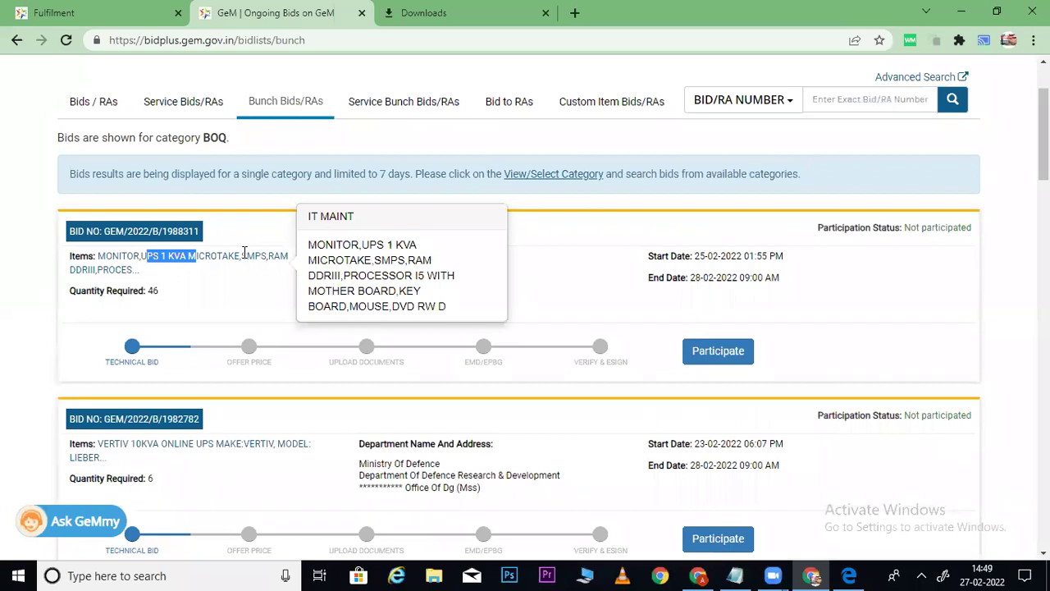
left_click(193, 293)
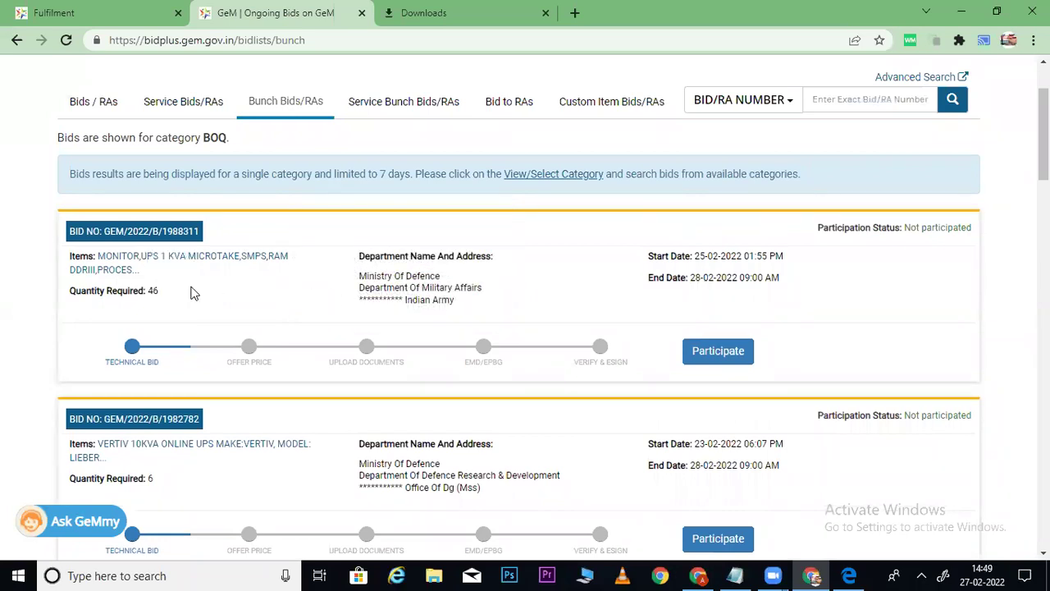
double_click(153, 290)
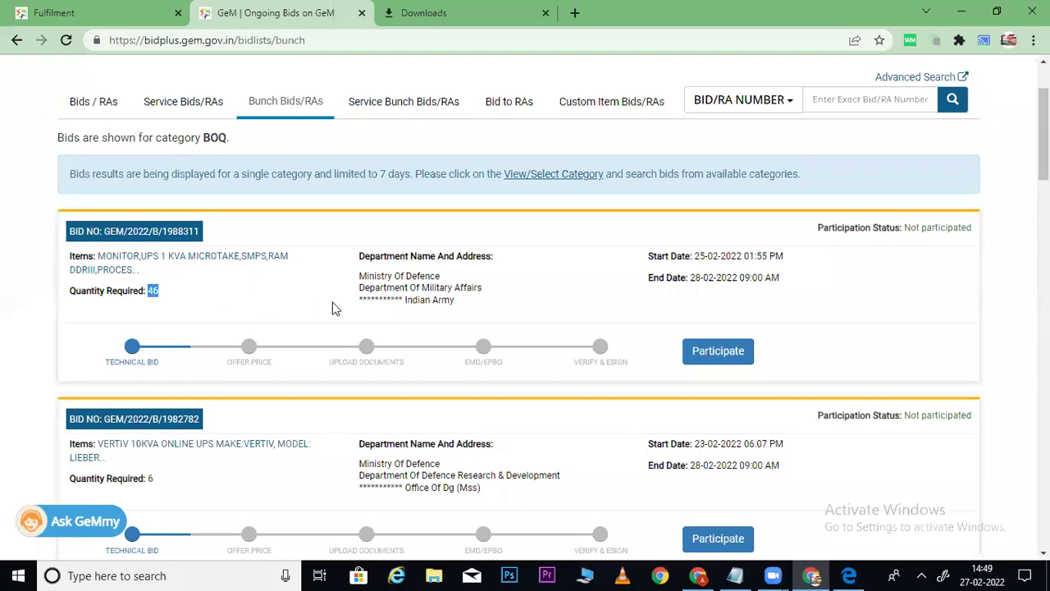
left_click_drag(358, 279, 428, 282)
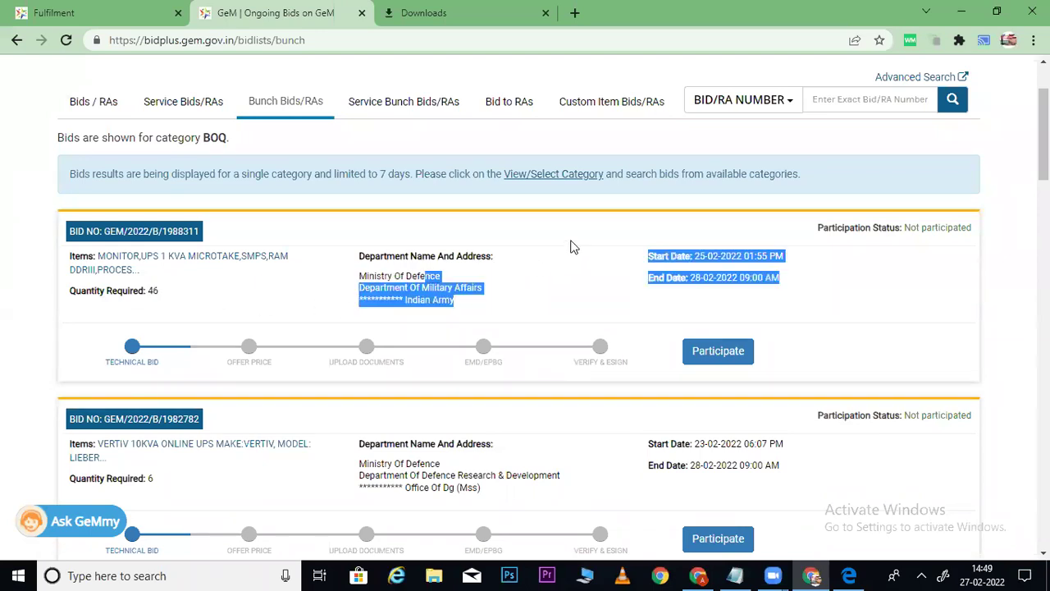
left_click(738, 284)
left_click_drag(692, 277, 817, 284)
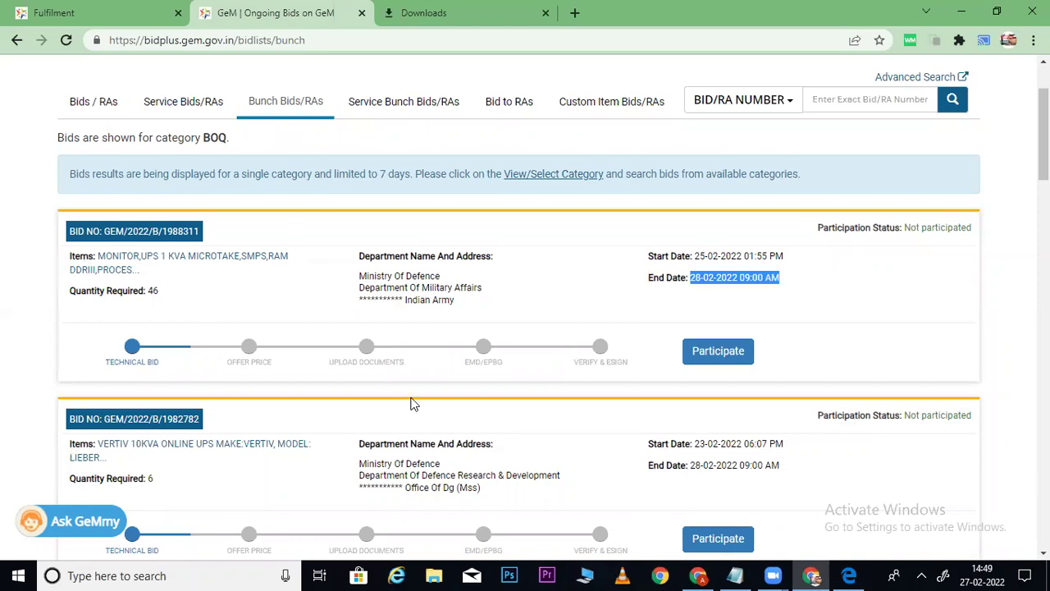
left_click(724, 359)
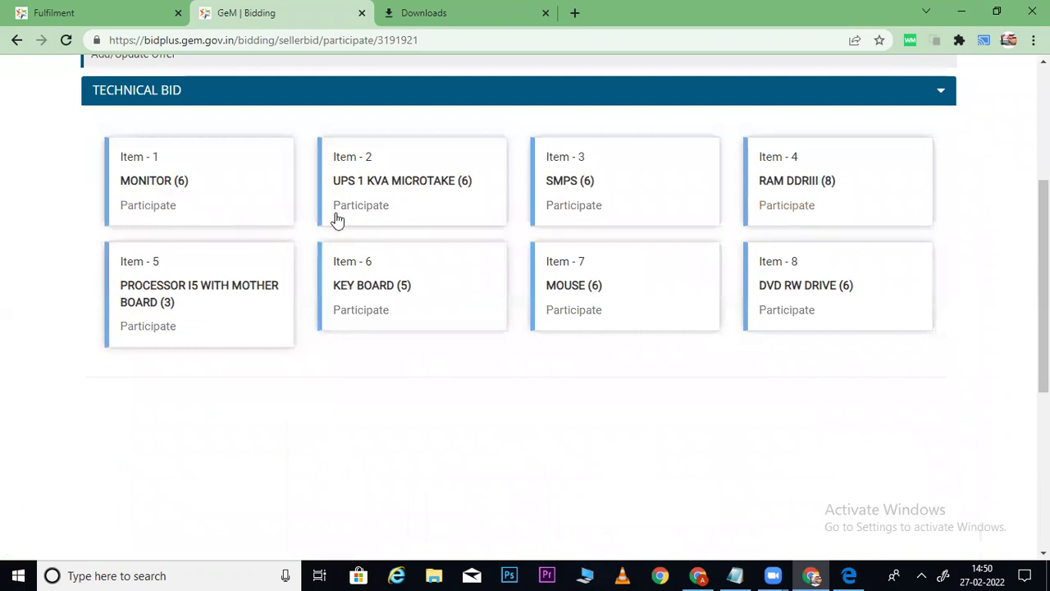
Participate in and save details for Item 1 MONITOR and Item 2 UPS 1 KVA.
left_click(161, 207)
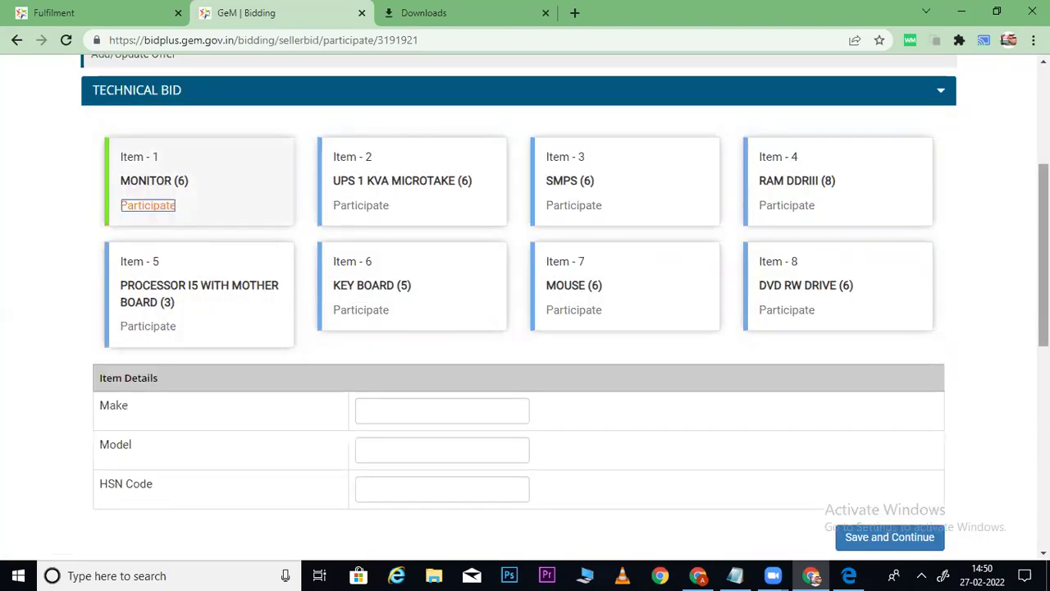
scroll(377, 359, "down", 2)
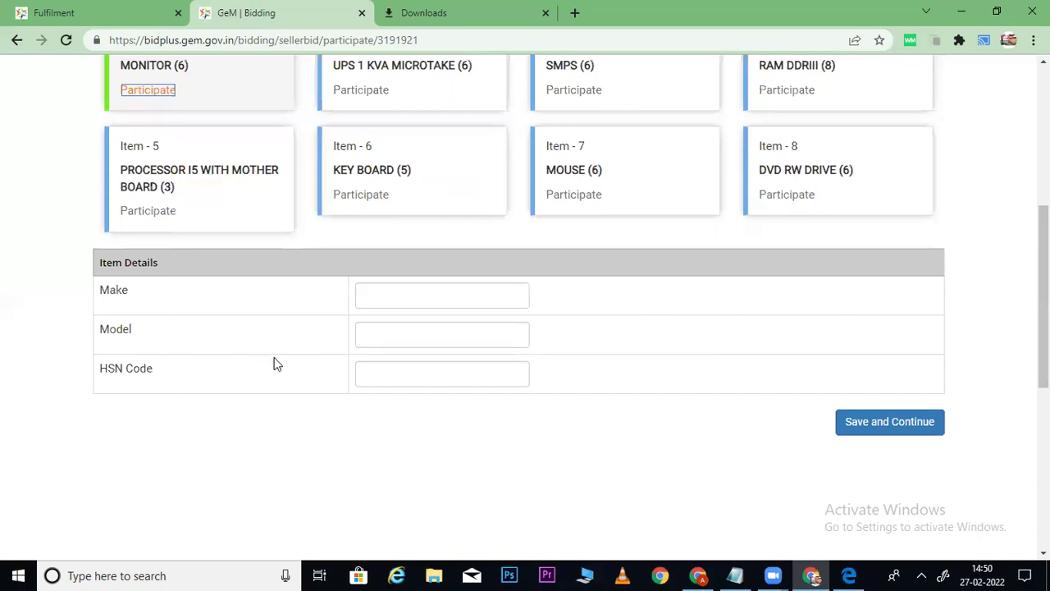
left_click(878, 424)
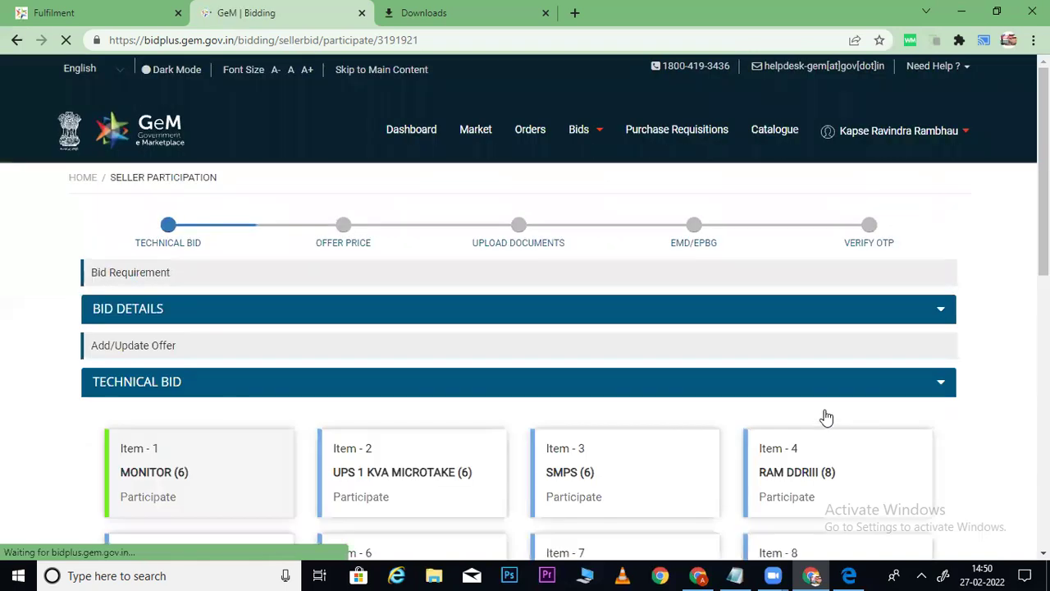
scroll(370, 274, "down", 3)
left_click(365, 267)
scroll(1003, 281, "down", 3)
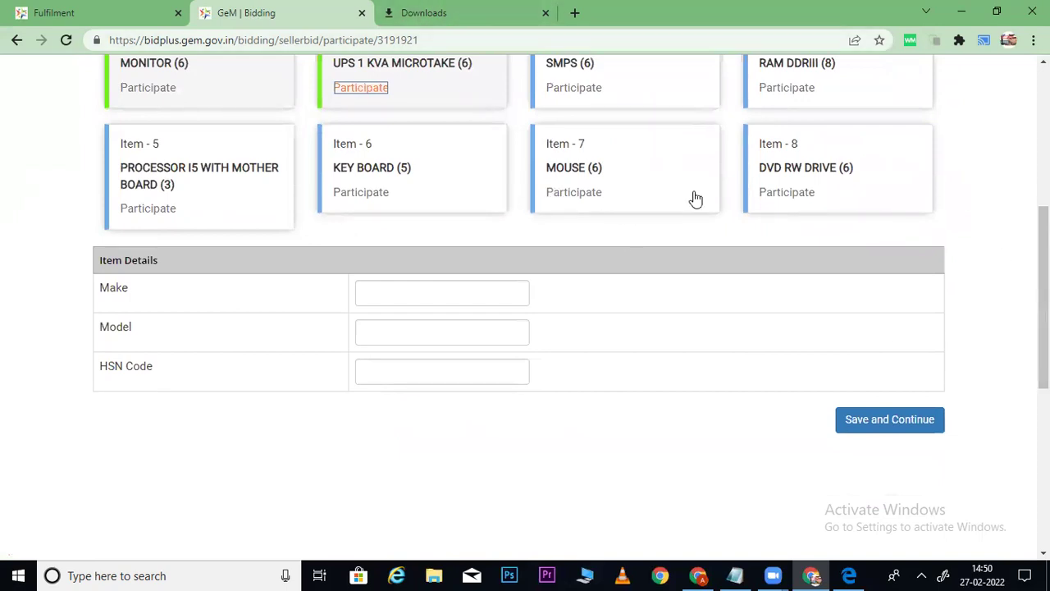
left_click(777, 437)
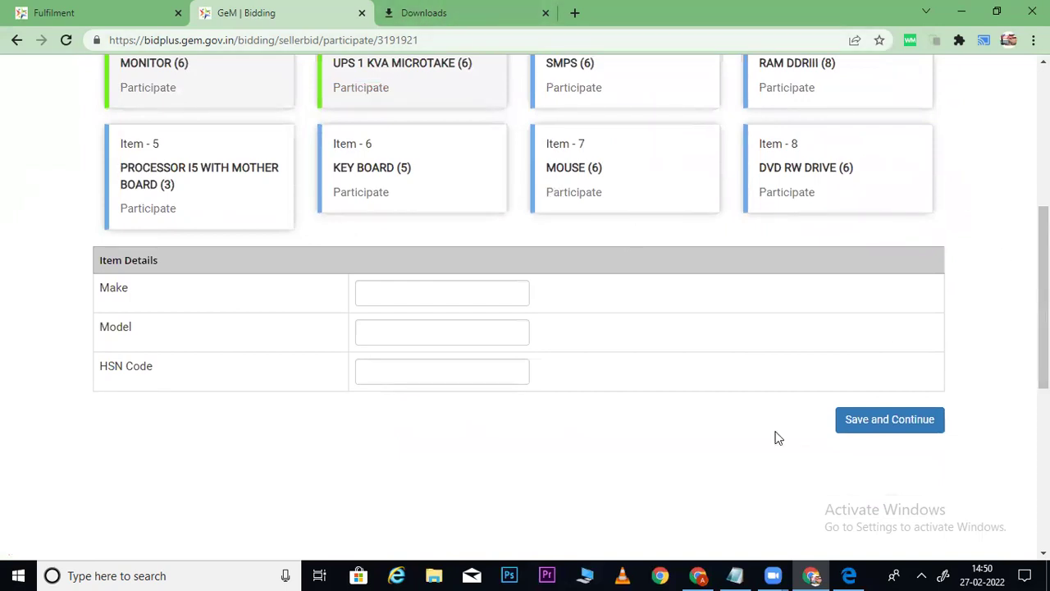
scroll(781, 363, "up", 1)
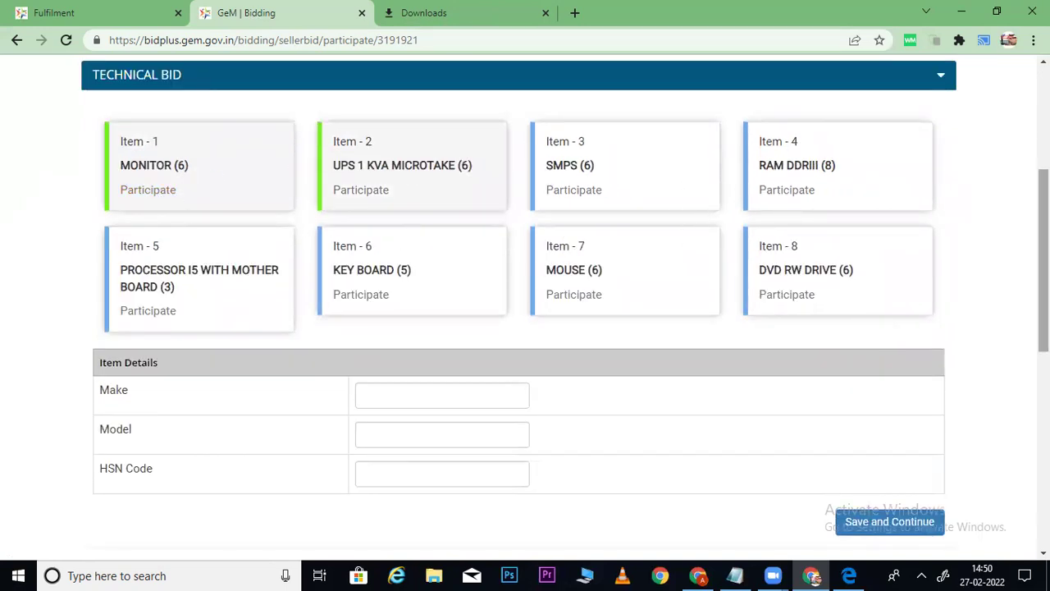
scroll(906, 331, "down", 2)
left_click(920, 338)
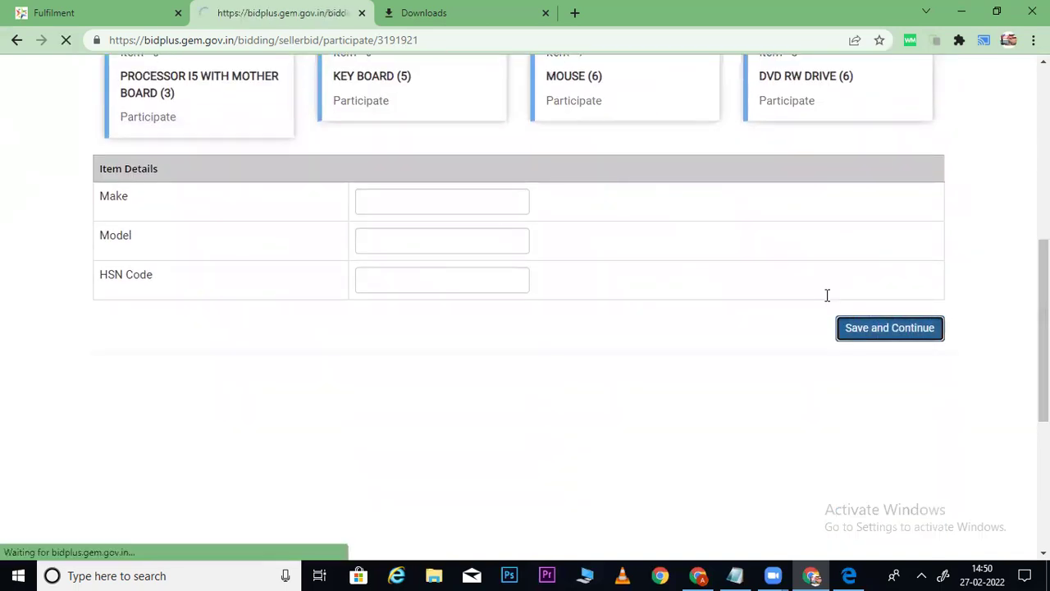
Participate in and save details for Item 3 SMPS and Item 4 RAM DDRIII.
scroll(738, 295, "down", 2)
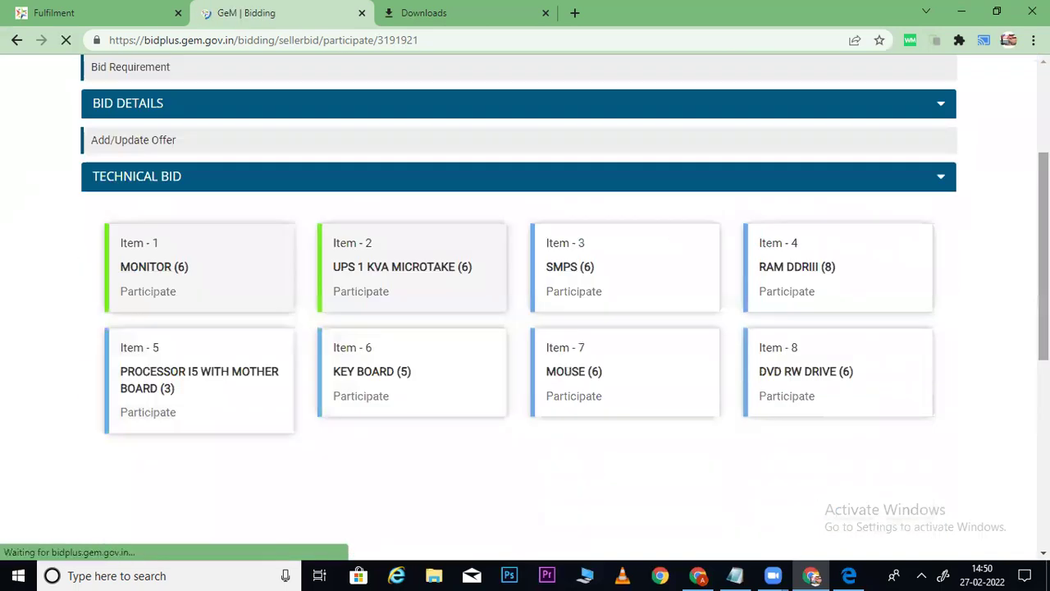
left_click(585, 294)
scroll(780, 370, "down", 2)
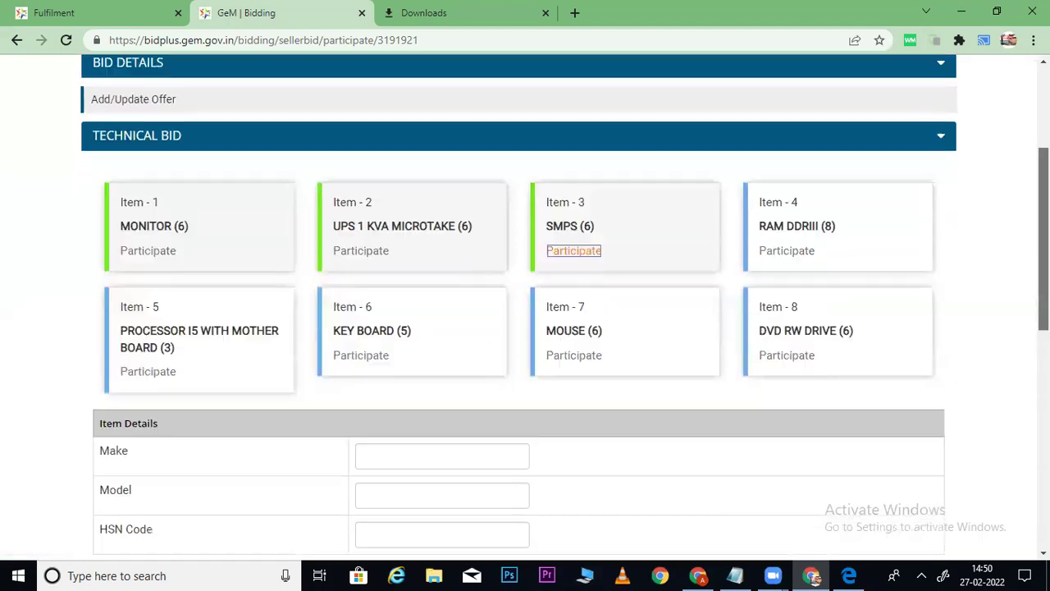
left_click(942, 450)
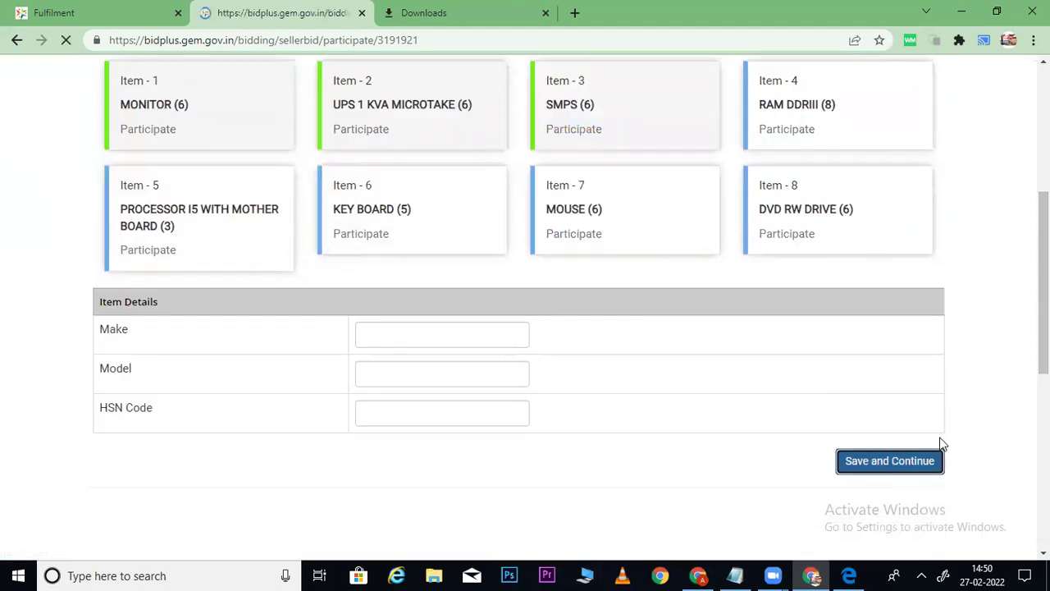
scroll(1009, 319, "down", 3)
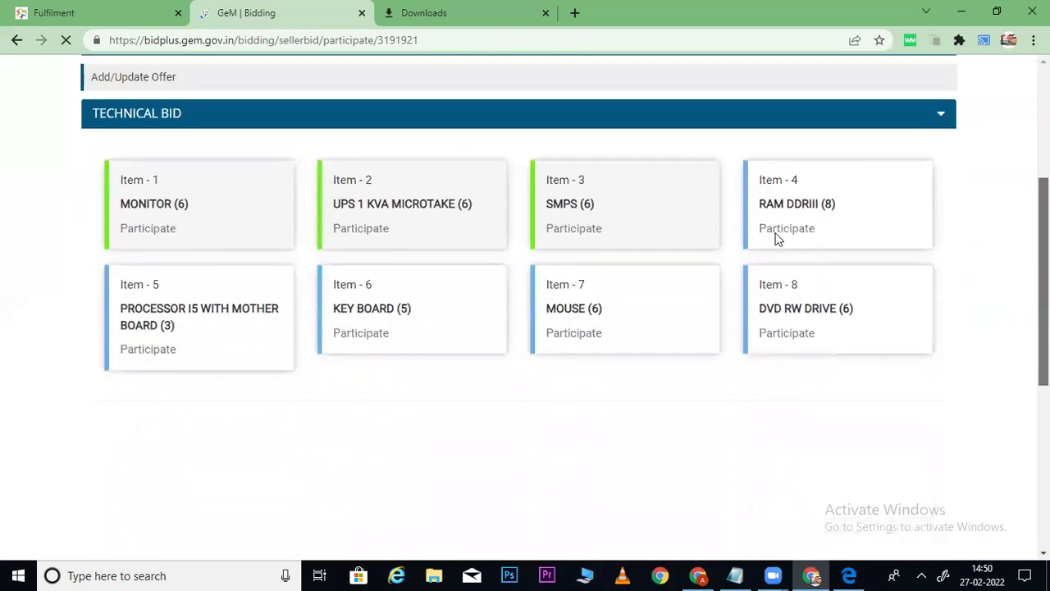
left_click(778, 233)
scroll(903, 312, "down", 3)
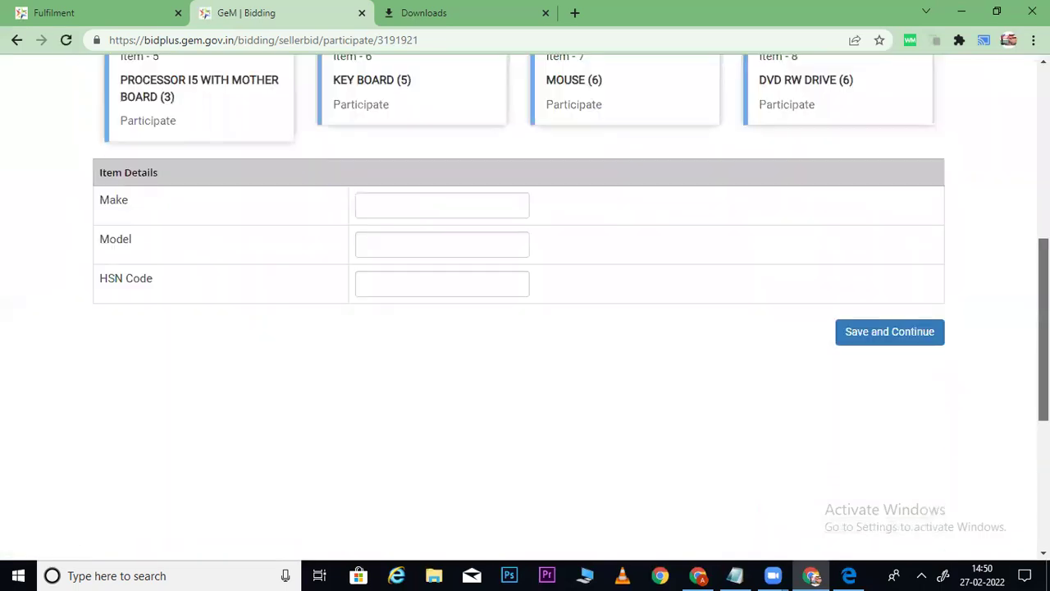
left_click(894, 330)
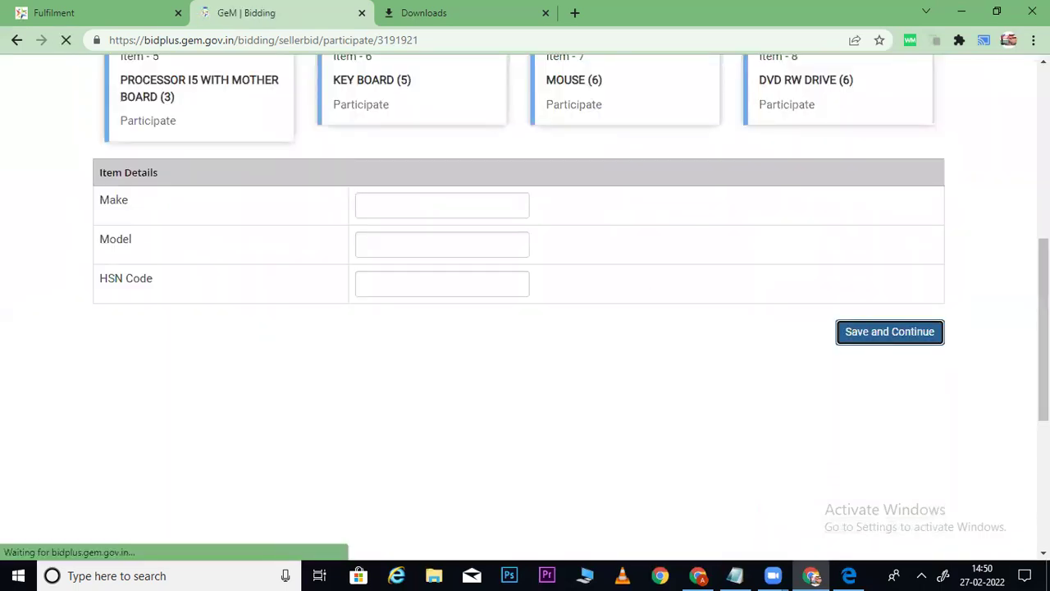
Participate in and save details for Item 5 processor and Item 6 KEY BOARD.
scroll(525, 246, "down", 4)
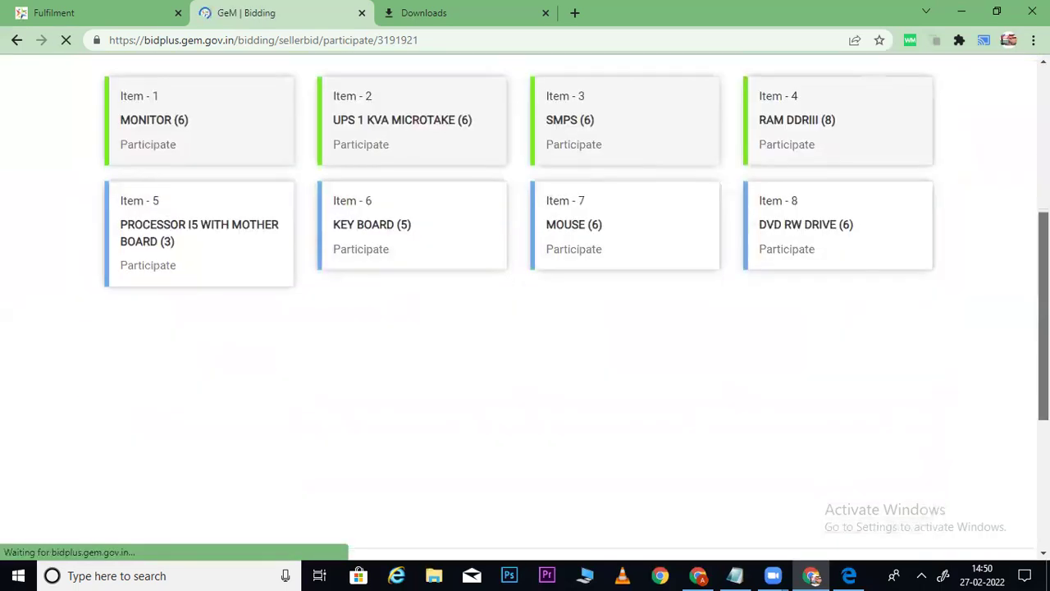
left_click(154, 254)
left_click(938, 463)
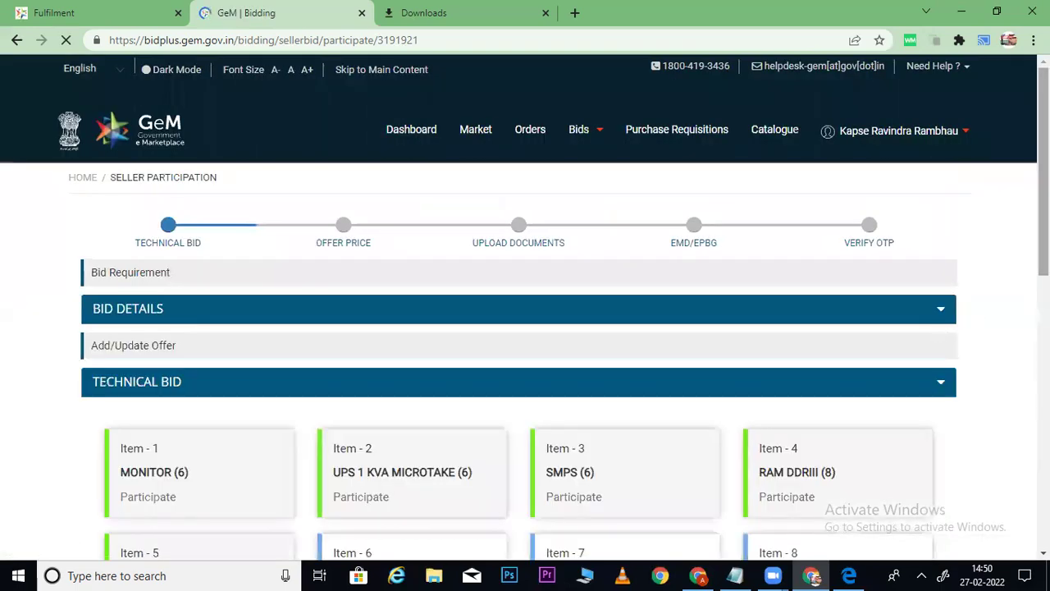
scroll(375, 423, "down", 3)
left_click(361, 325)
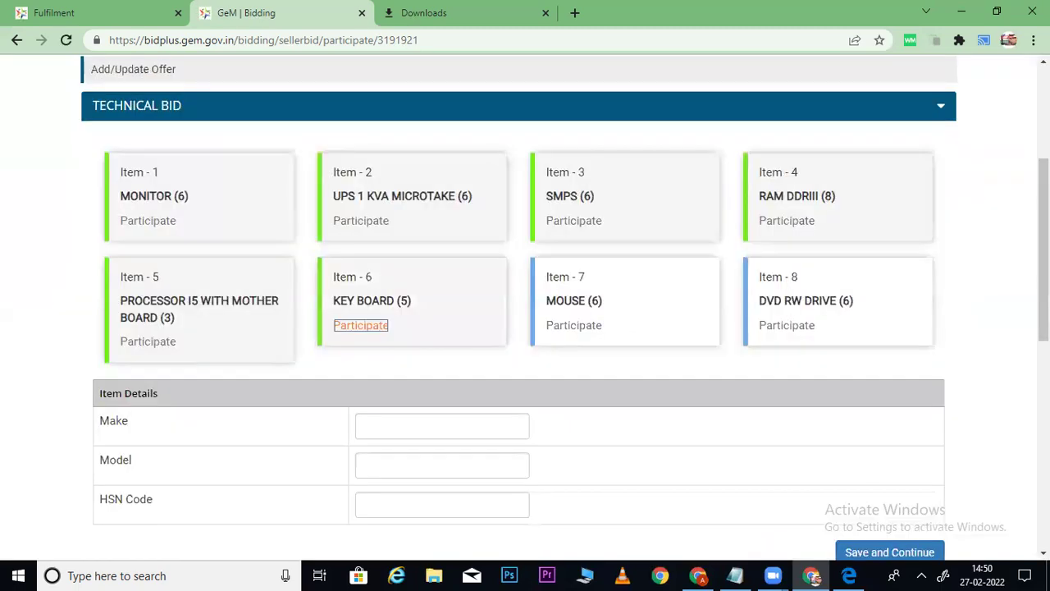
scroll(361, 325, "down", 2)
left_click(901, 416)
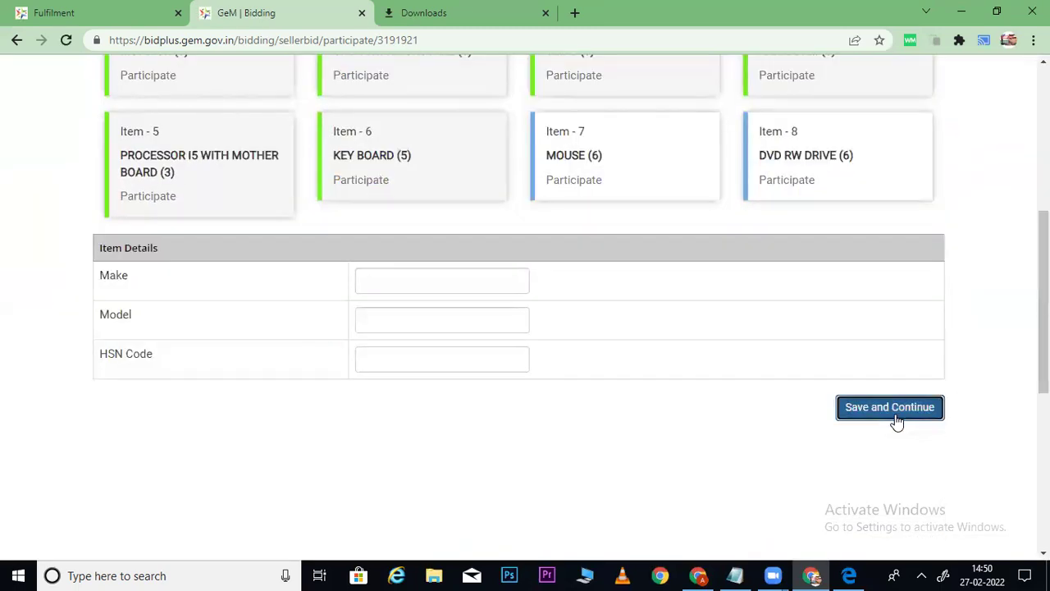
Participate in and save Item 7 MOUSE, then start Item 8 DVD RW DRIVE.
scroll(566, 353, "down", 4)
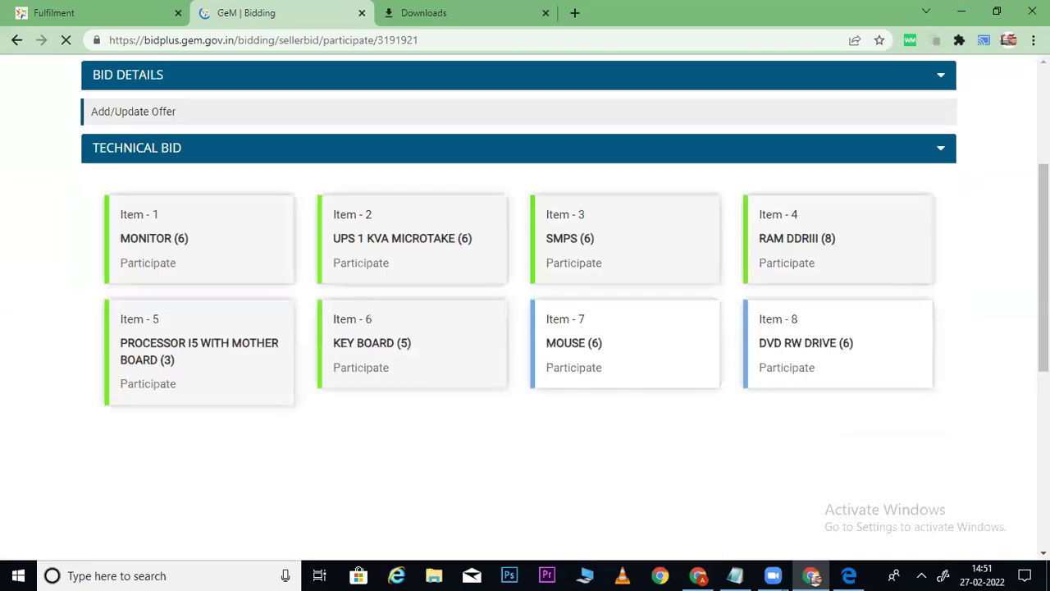
left_click(569, 325)
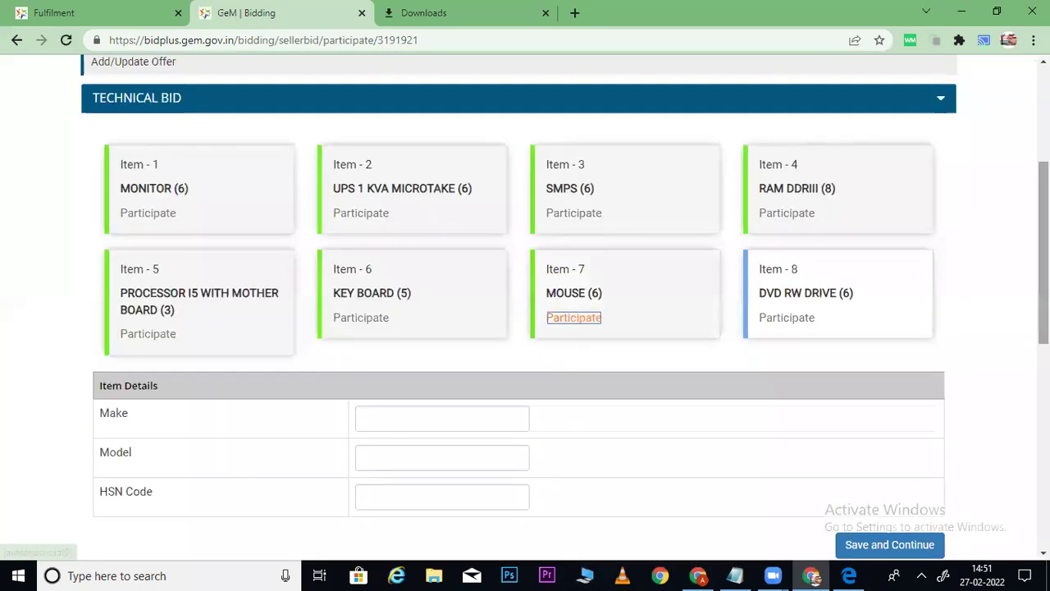
scroll(982, 301, "down", 2)
left_click(875, 385)
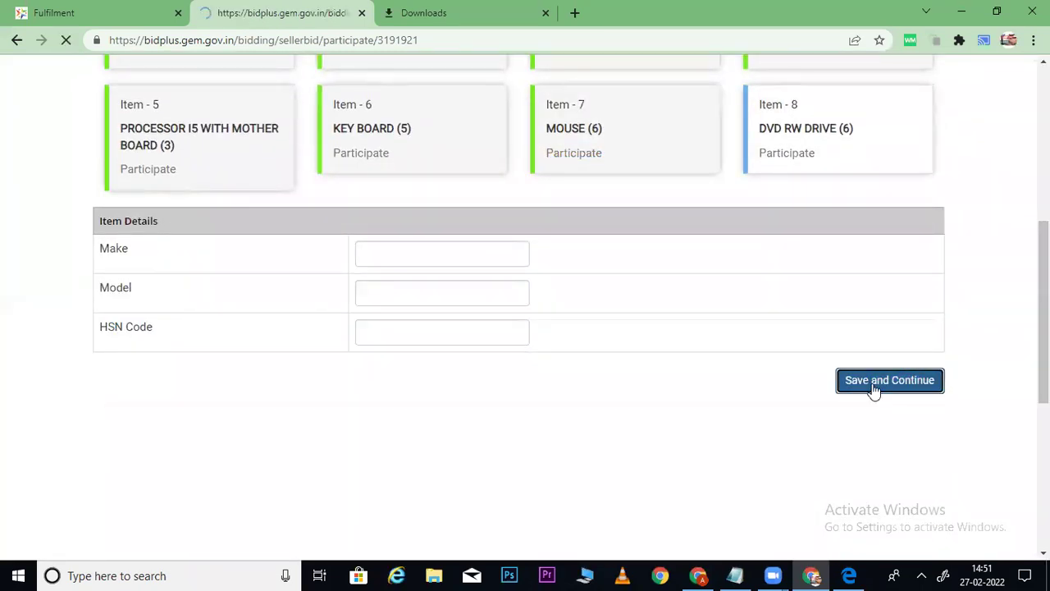
scroll(837, 326, "down", 3)
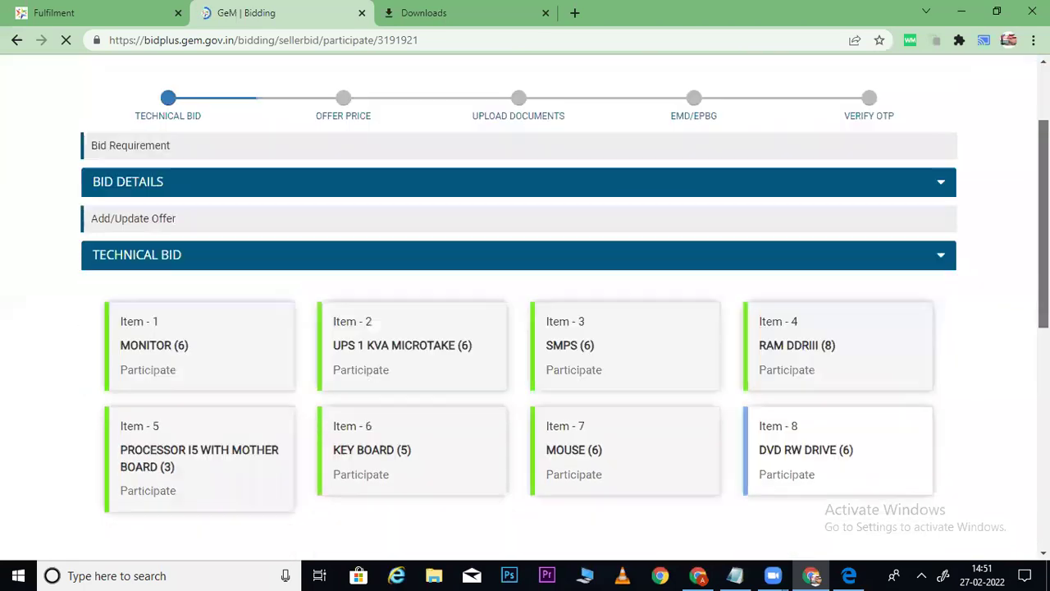
left_click(805, 336)
Save Item 8 DVD RW DRIVE's details and continue to the Offer Price form.
scroll(786, 335, "down", 2)
left_click(886, 401)
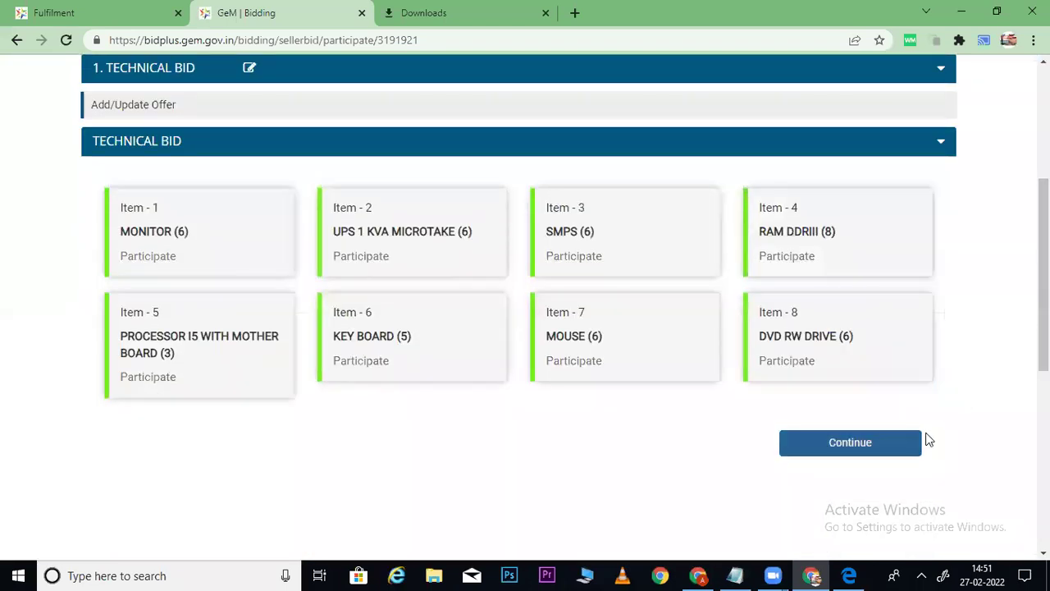
left_click(921, 439)
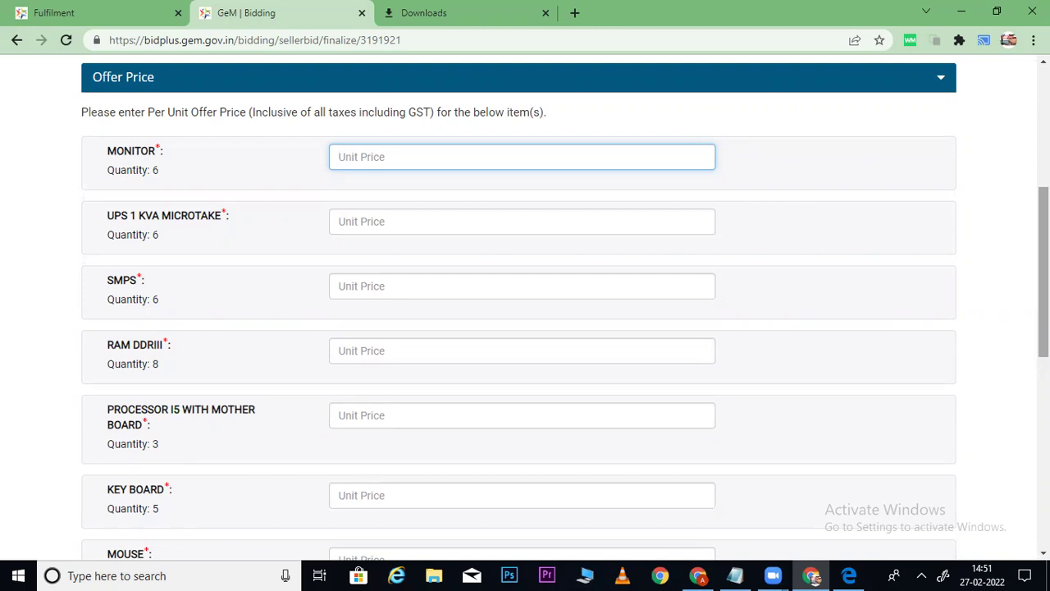
Enter unit prices MONITOR 5500, UPS 2000, SMPS 500 and RAM DDRIII 1000.
type("5500")
key("Tab")
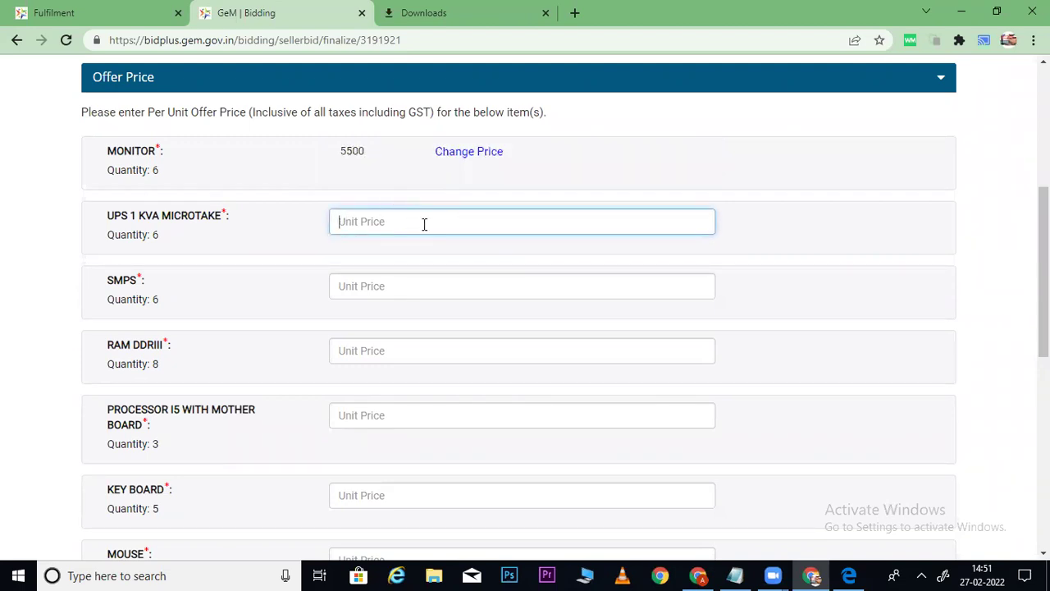
type("2000")
left_click(407, 284)
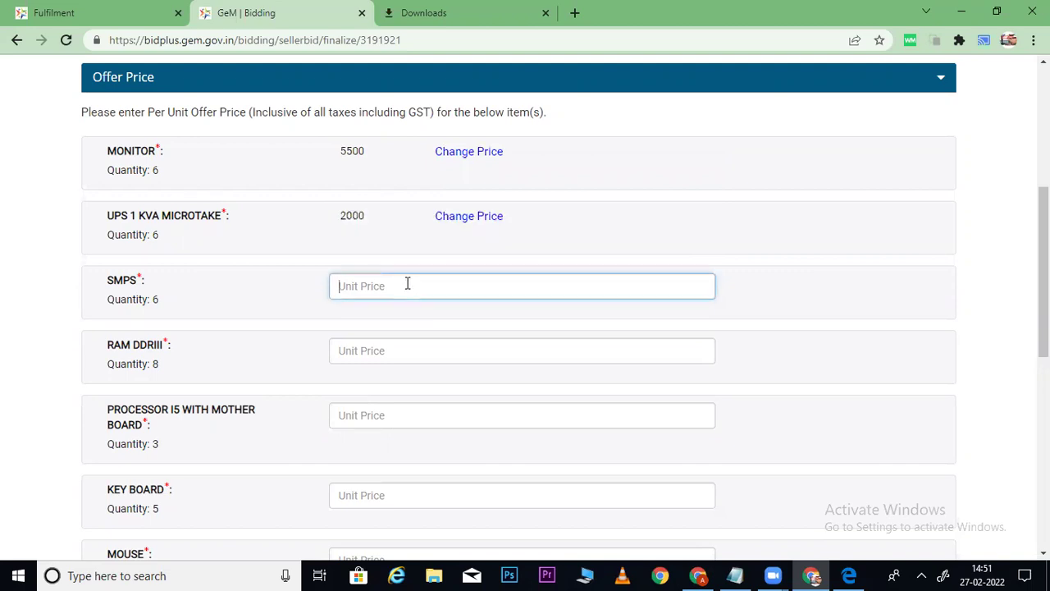
type("500")
left_click(834, 299)
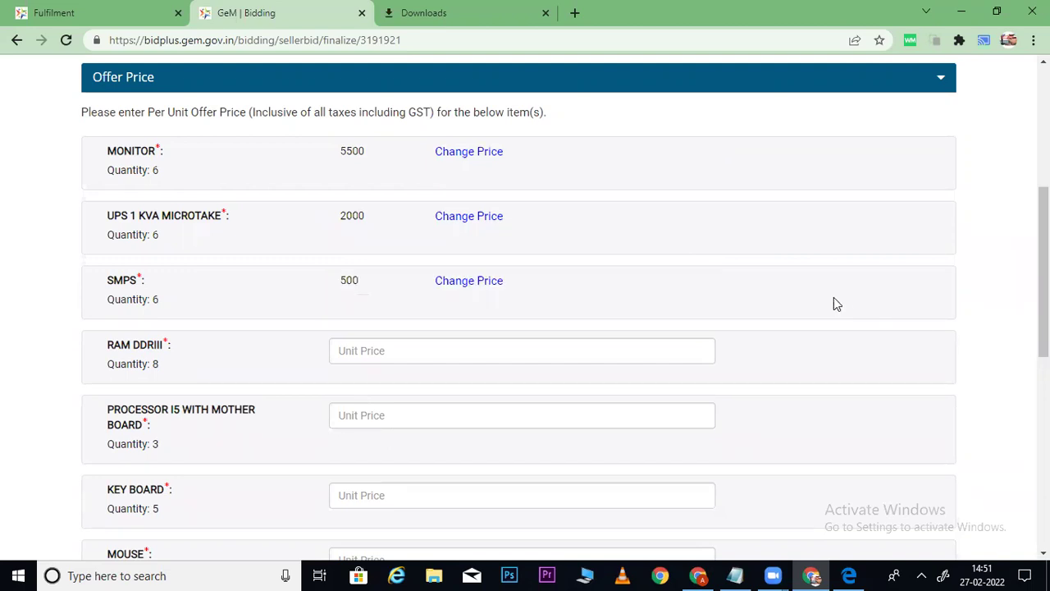
left_click(421, 351)
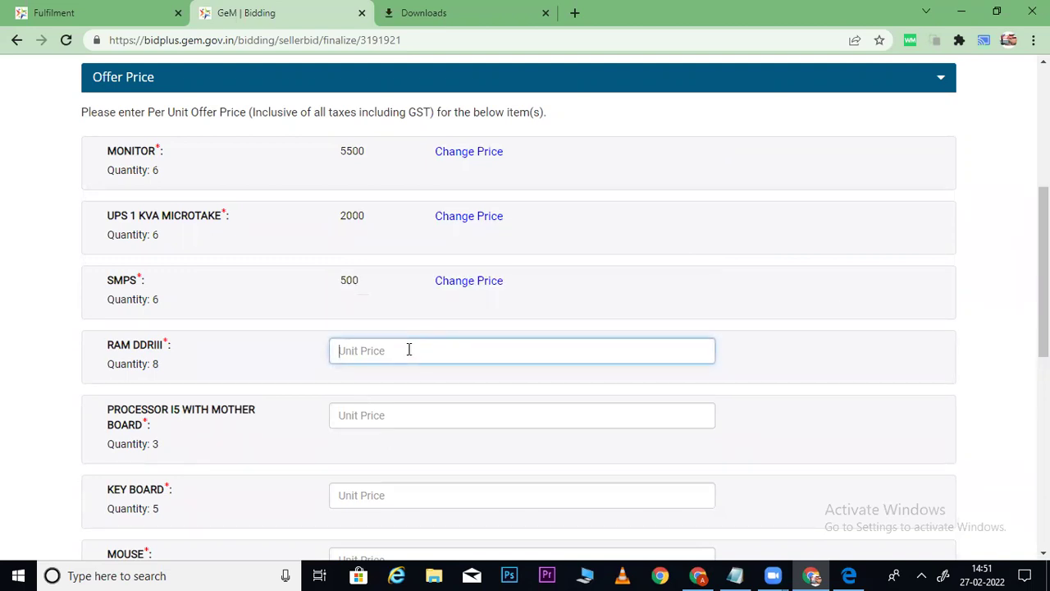
type("1000")
left_click(756, 384)
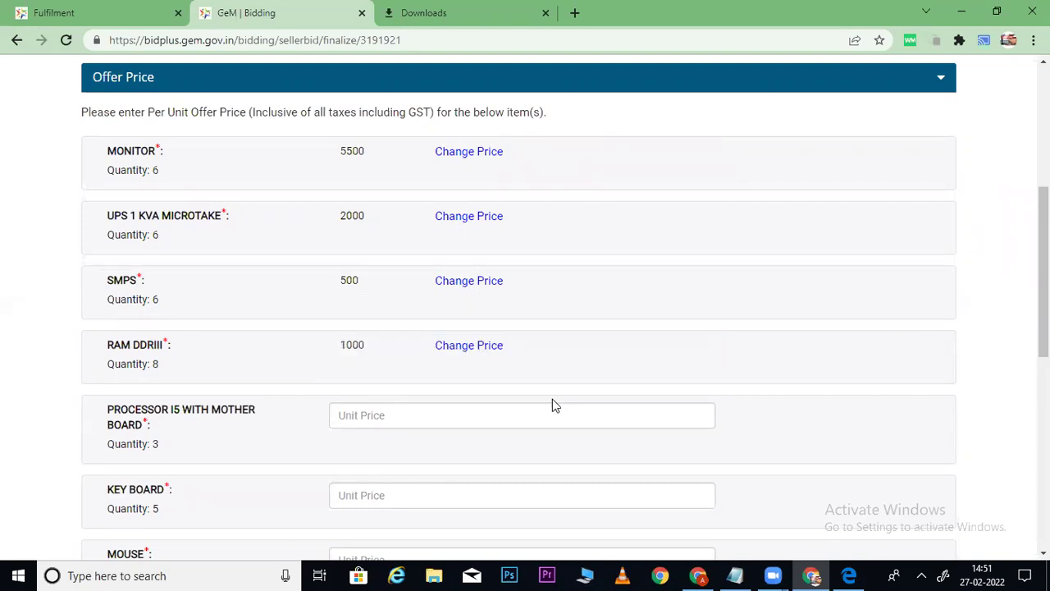
Enter unit prices PROCESSOR I5 15000, KEY BOARD 900, MOUSE 500 and DVD RW DRIVE 1500.
scroll(553, 399, "down", 2)
left_click(410, 285)
type("15000")
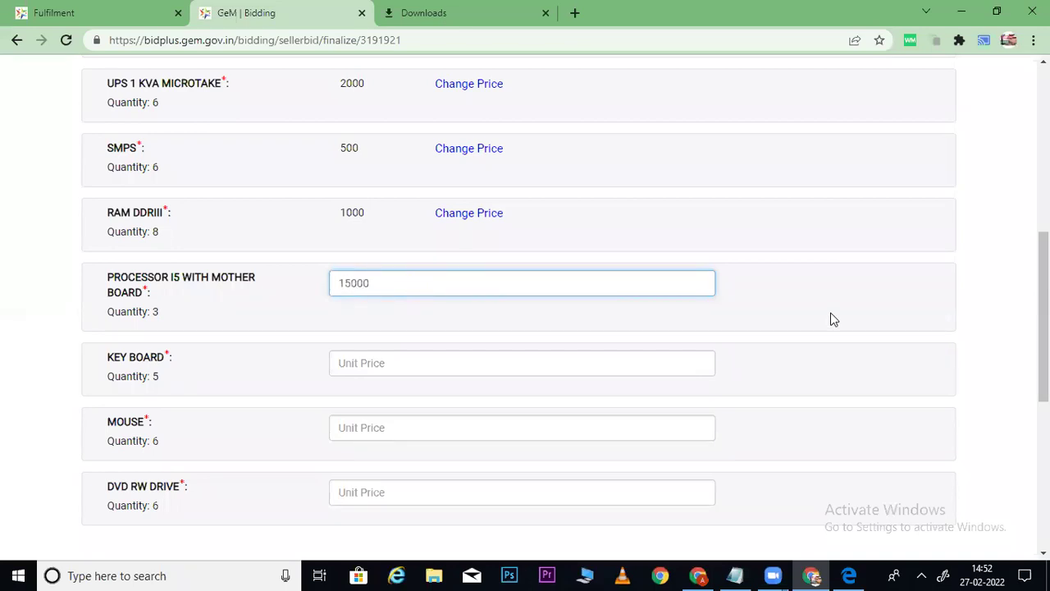
left_click(908, 321)
scroll(942, 326, "down", 2)
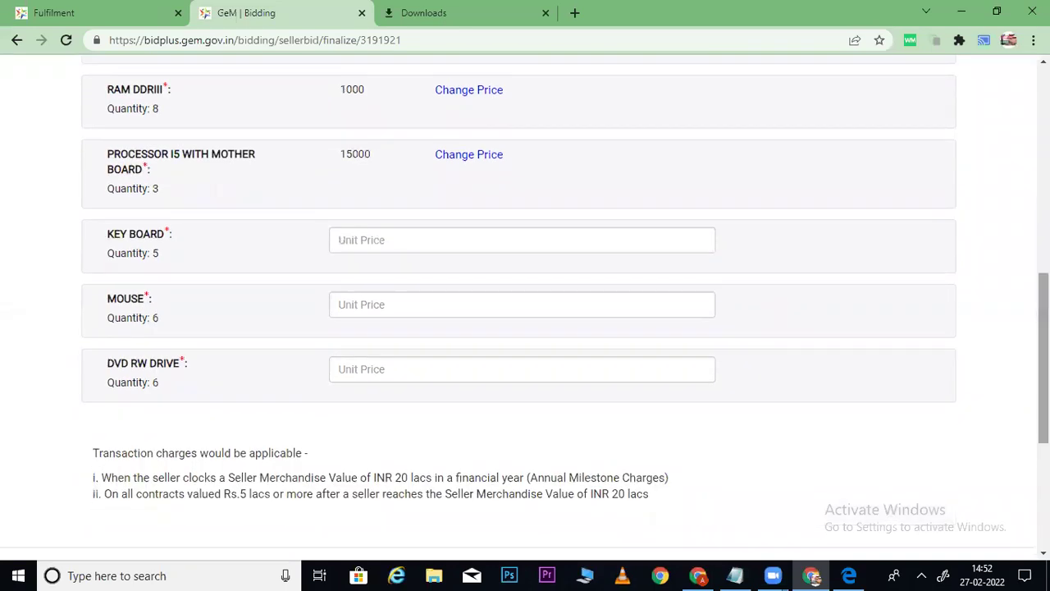
left_click(458, 243)
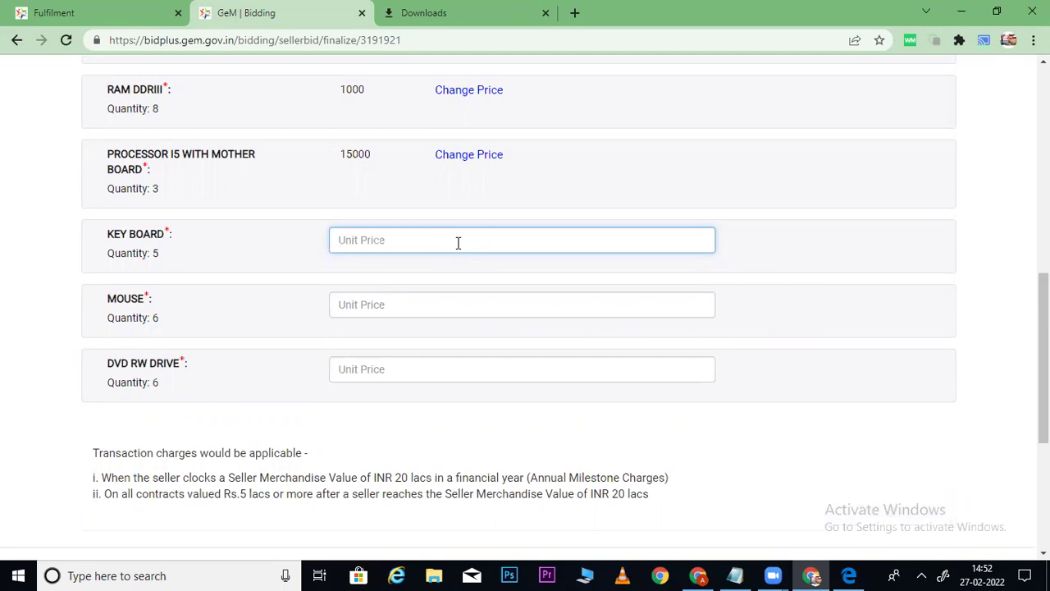
type("900")
left_click(436, 307)
type("500")
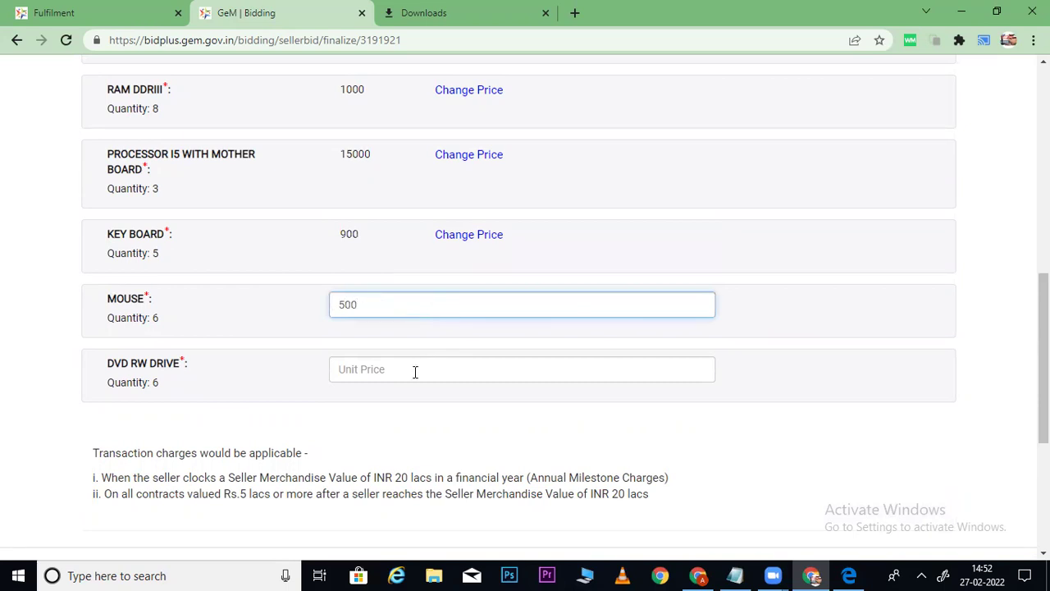
left_click(415, 371)
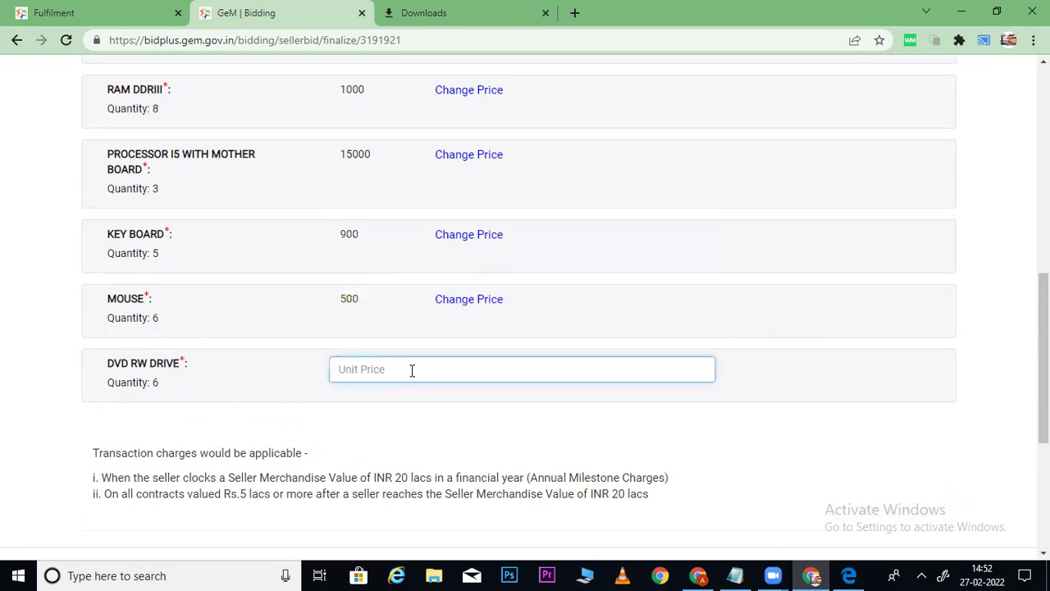
type("1500")
left_click(723, 433)
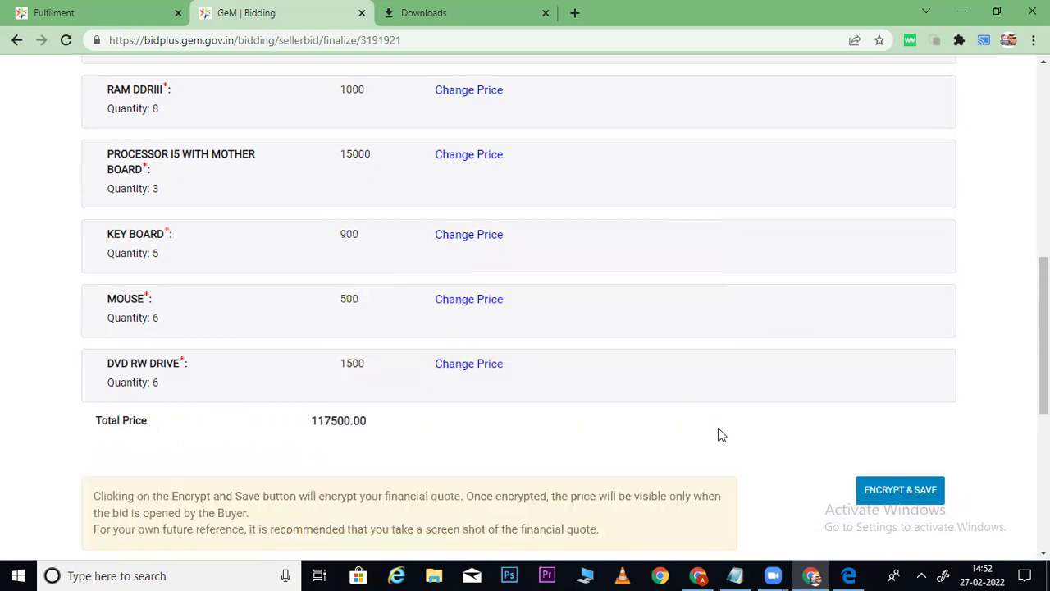
Encrypt and save the 117500.00 financial quote, confirming the encryption prompt.
scroll(525, 304, "up", 5)
scroll(525, 304, "down", 6)
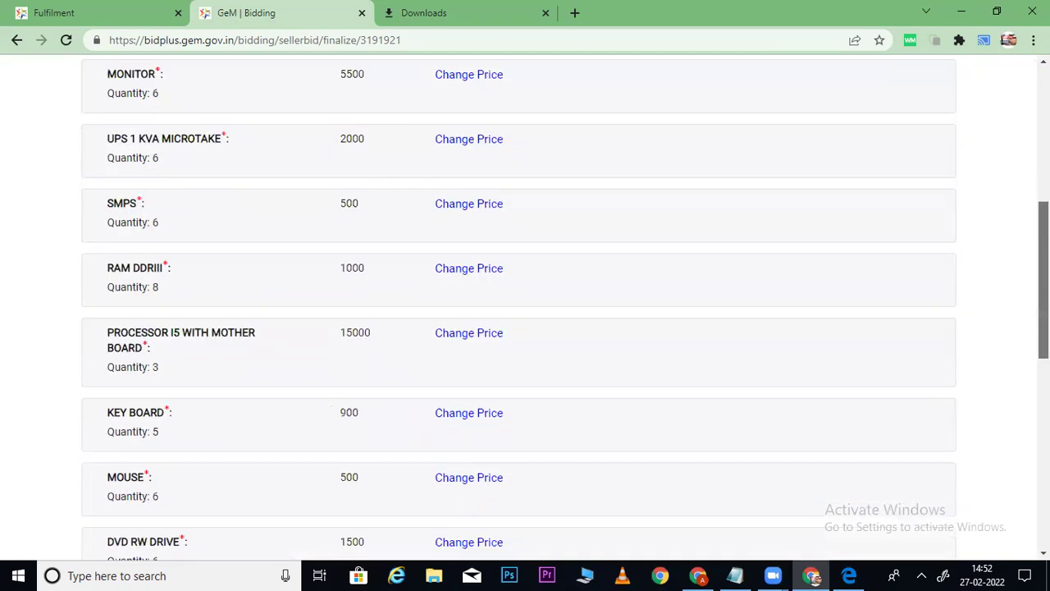
scroll(902, 386, "down", 1)
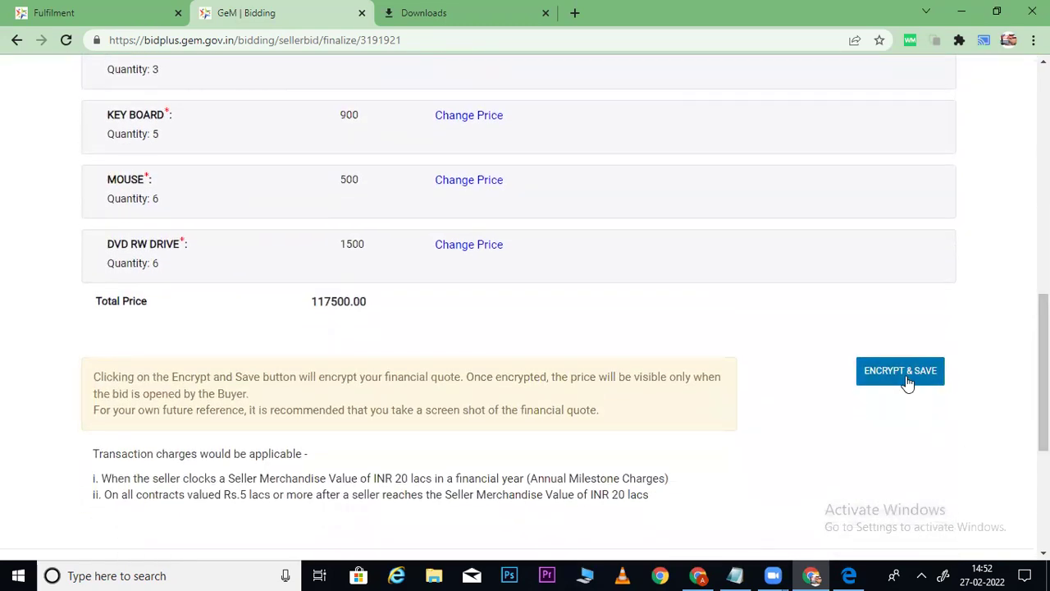
left_click_drag(307, 302, 351, 310)
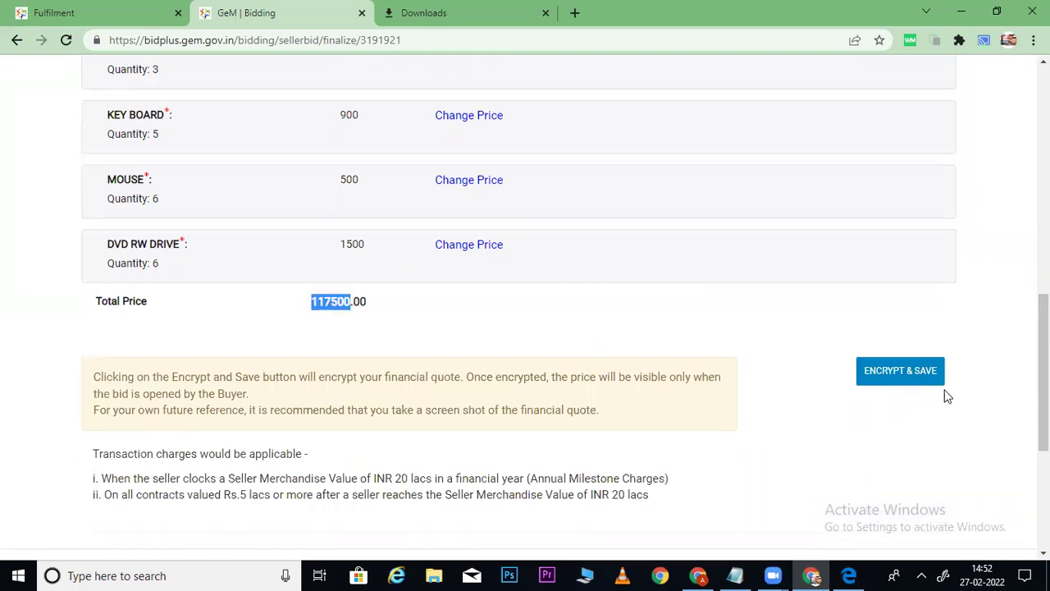
left_click(896, 376)
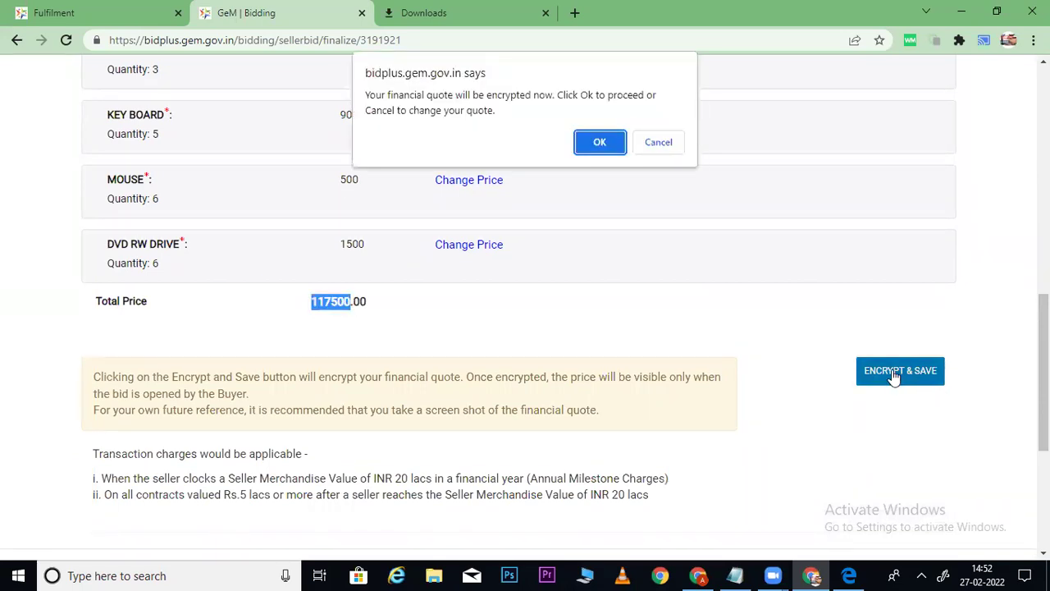
left_click(598, 143)
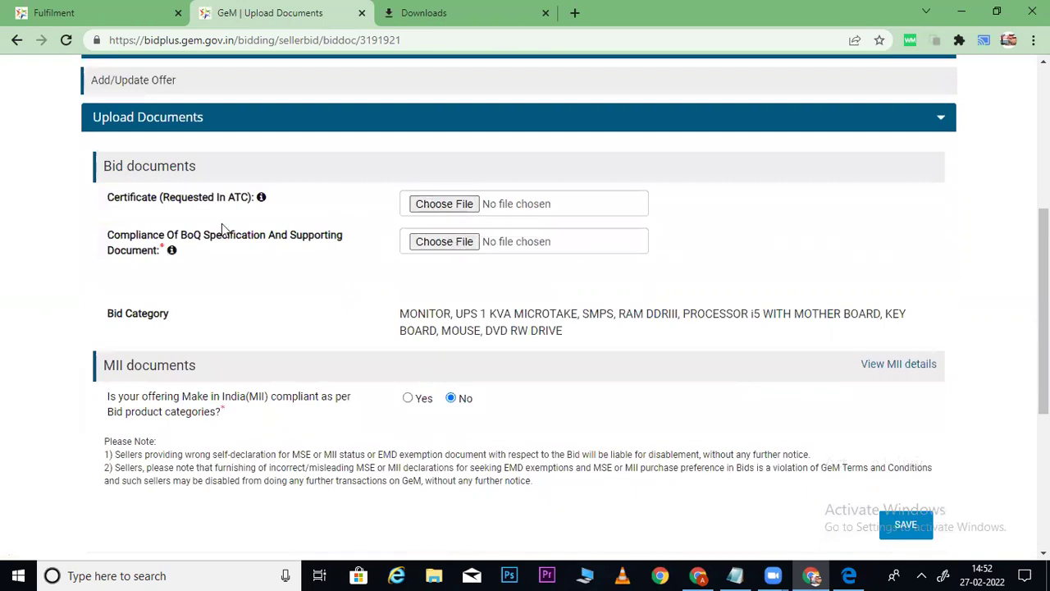
Review the required ATC certificate and Compliance Of BoQ uploads, then expand the bid details.
left_click_drag(105, 208, 219, 207)
left_click_drag(108, 234, 238, 261)
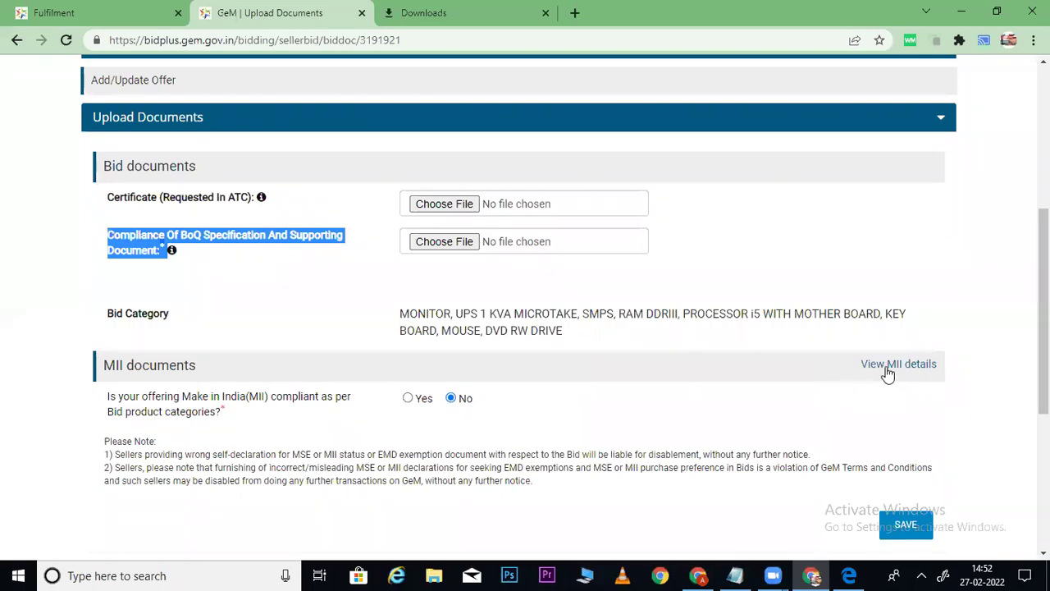
scroll(688, 327, "down", 1)
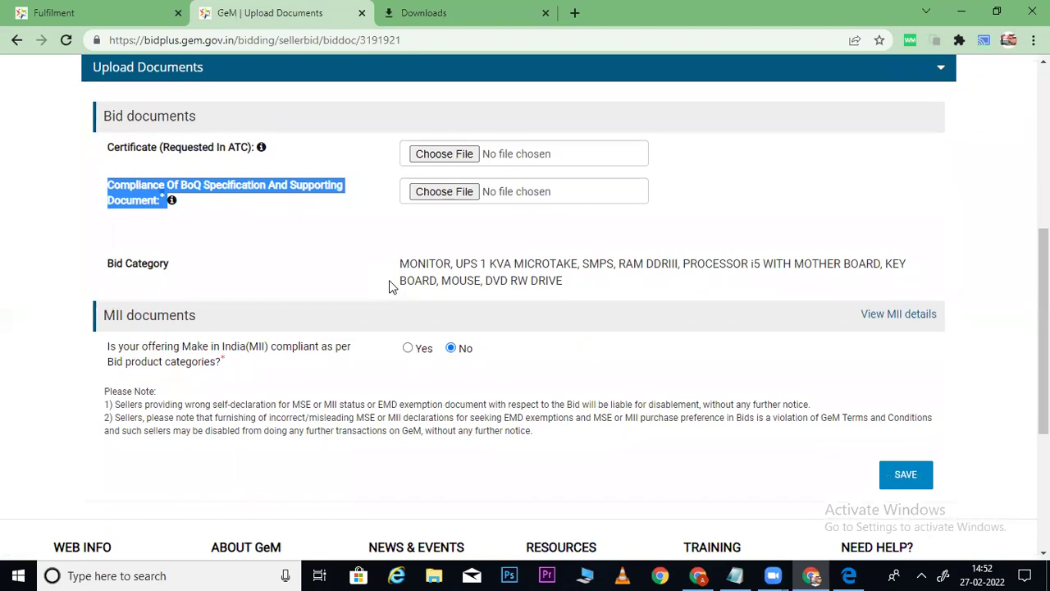
scroll(1024, 261, "up", 3)
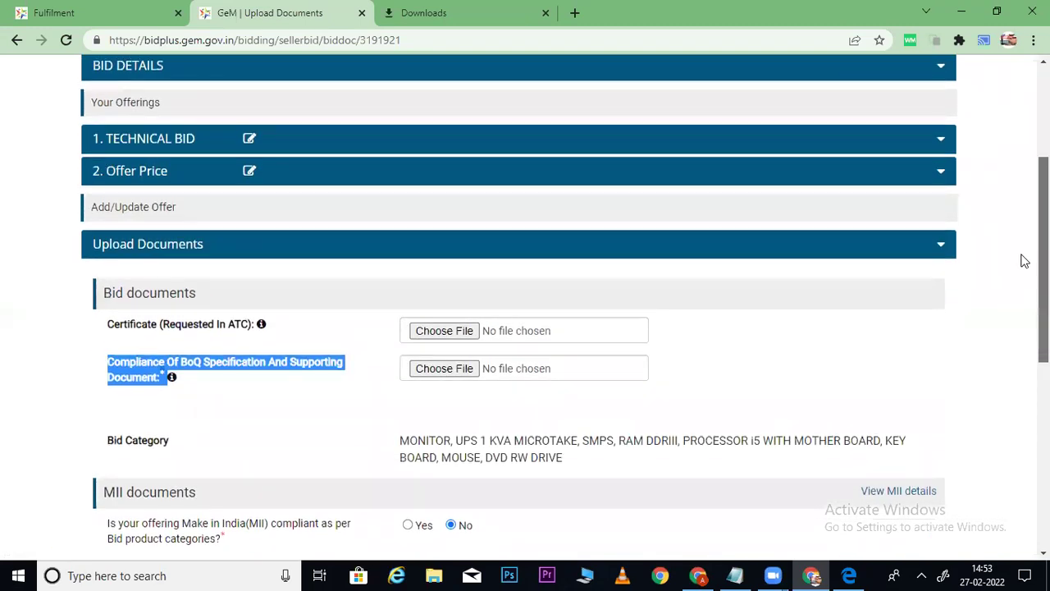
scroll(1024, 261, "down", 2)
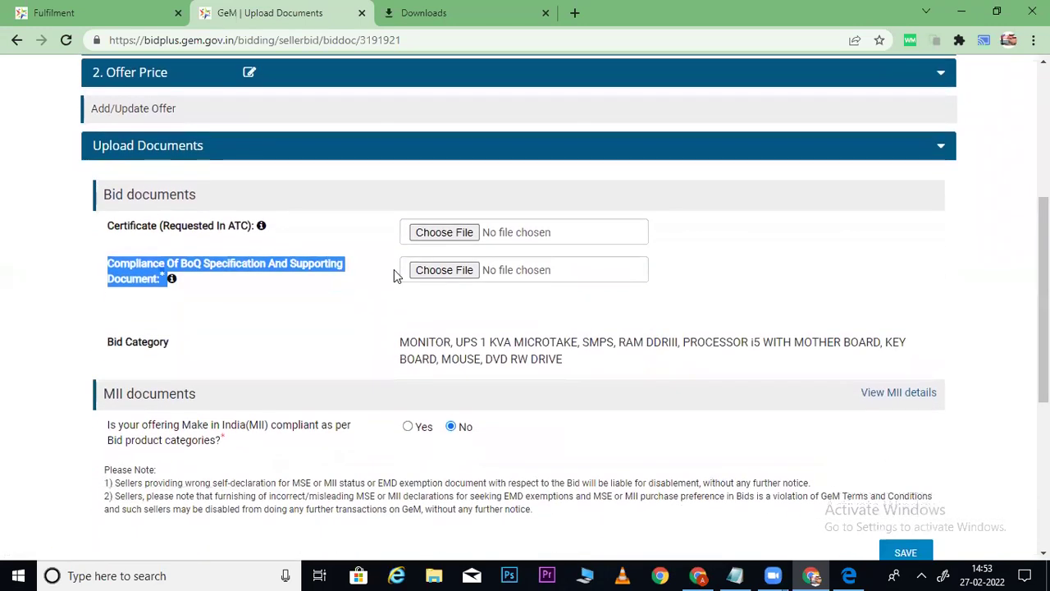
left_click_drag(111, 232, 248, 239)
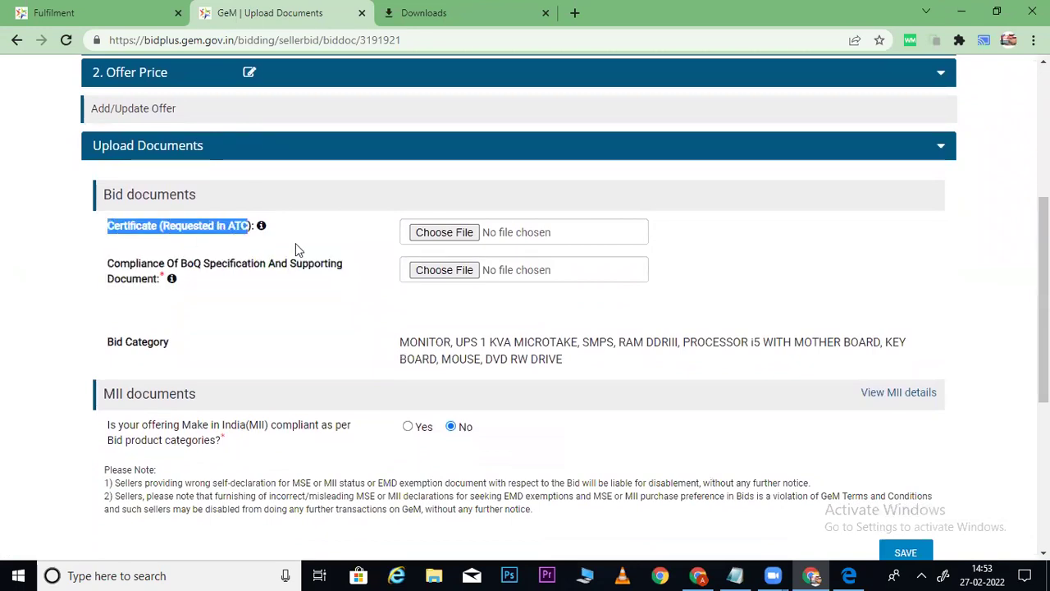
scroll(1020, 251, "up", 3)
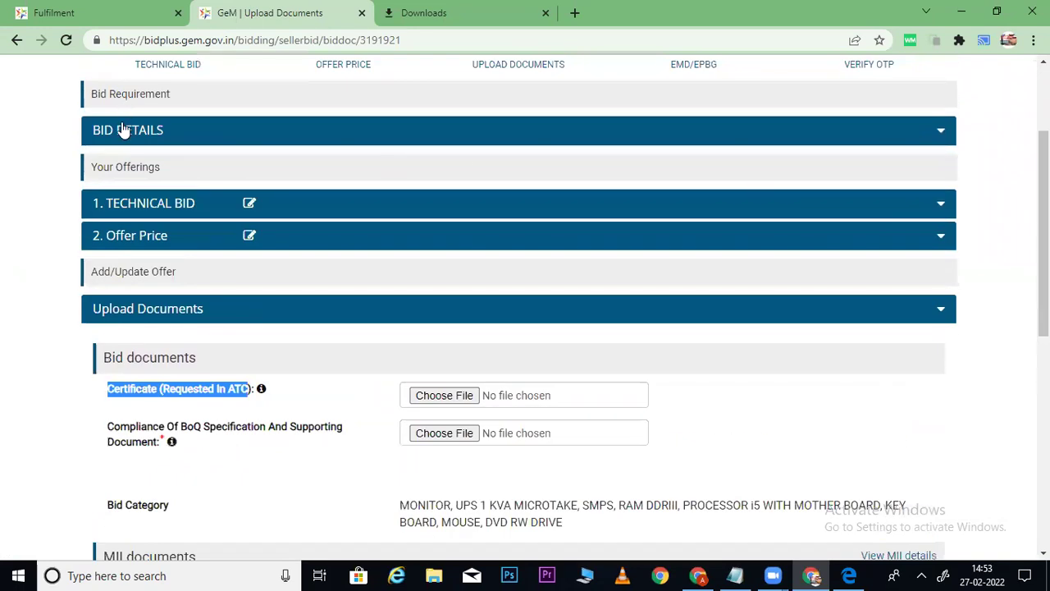
left_click(122, 130)
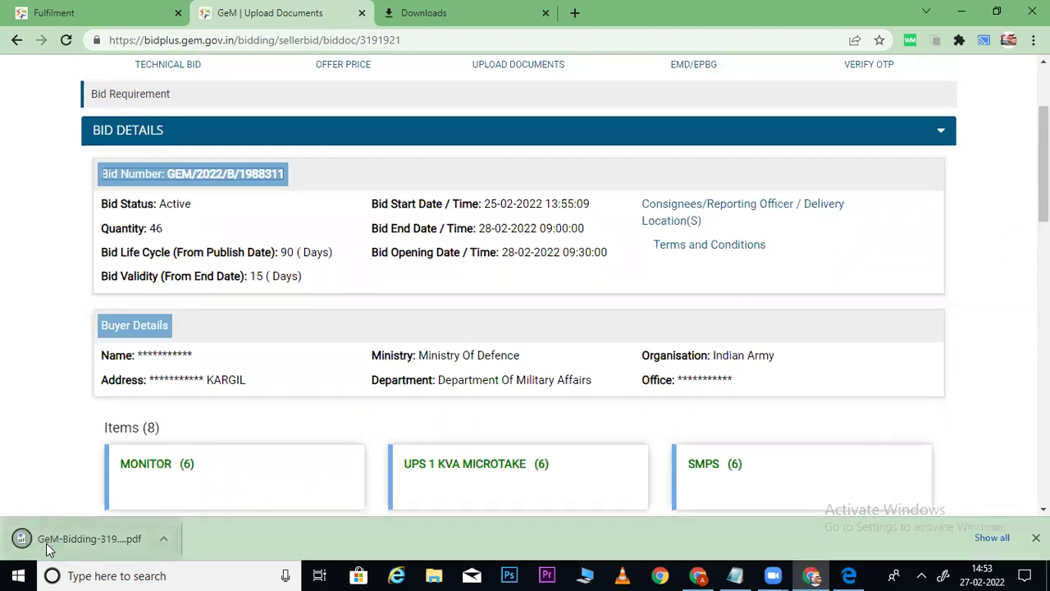
Read the buyer-added terms on page 7 of the bid PDF, then return to Upload Documents.
left_click(46, 544)
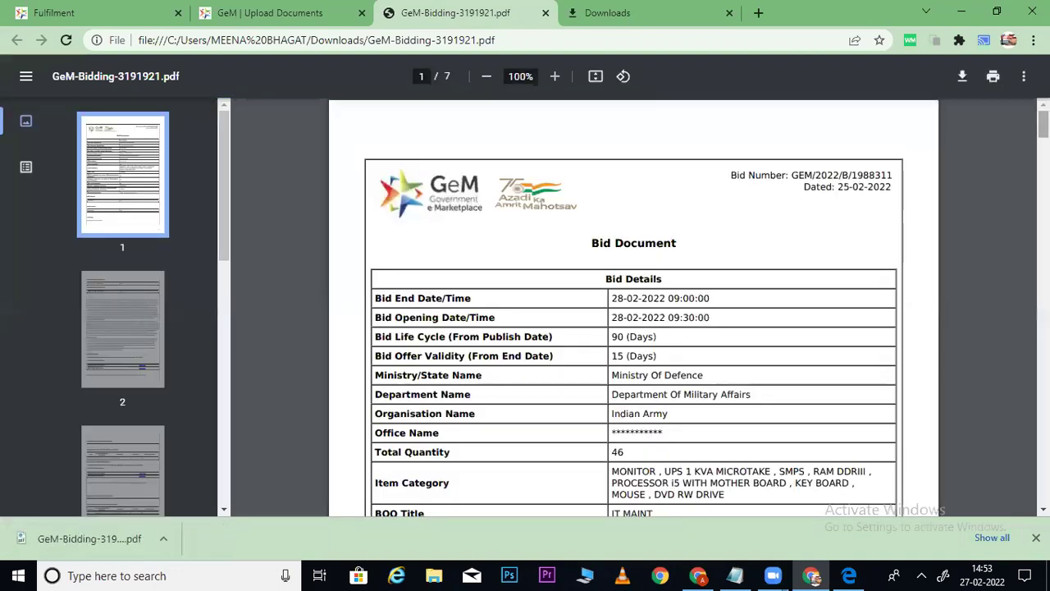
scroll(633, 329, "down", 20)
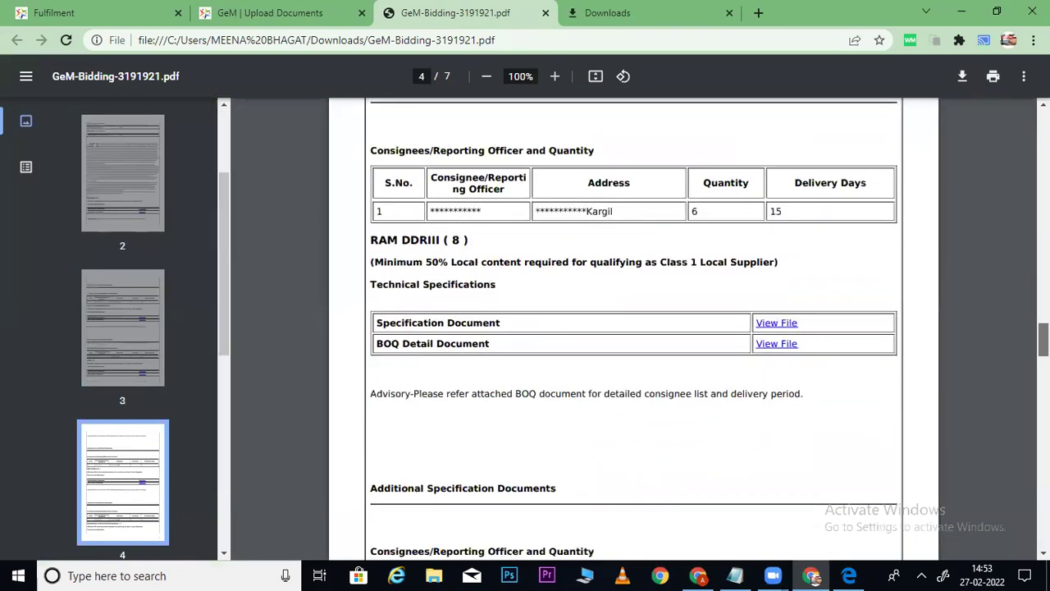
scroll(634, 328, "down", 7)
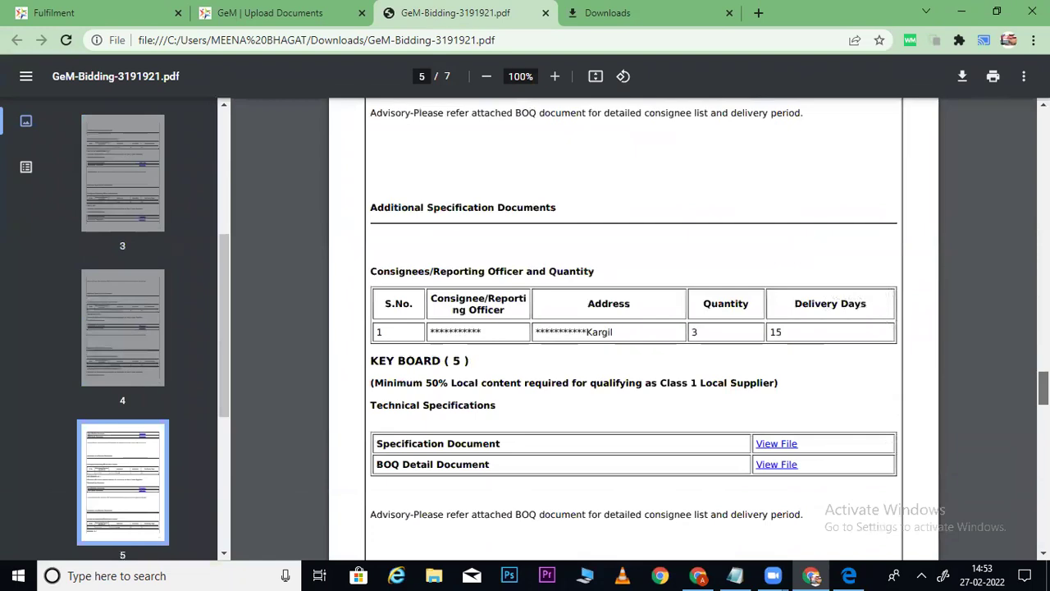
scroll(634, 328, "down", 9)
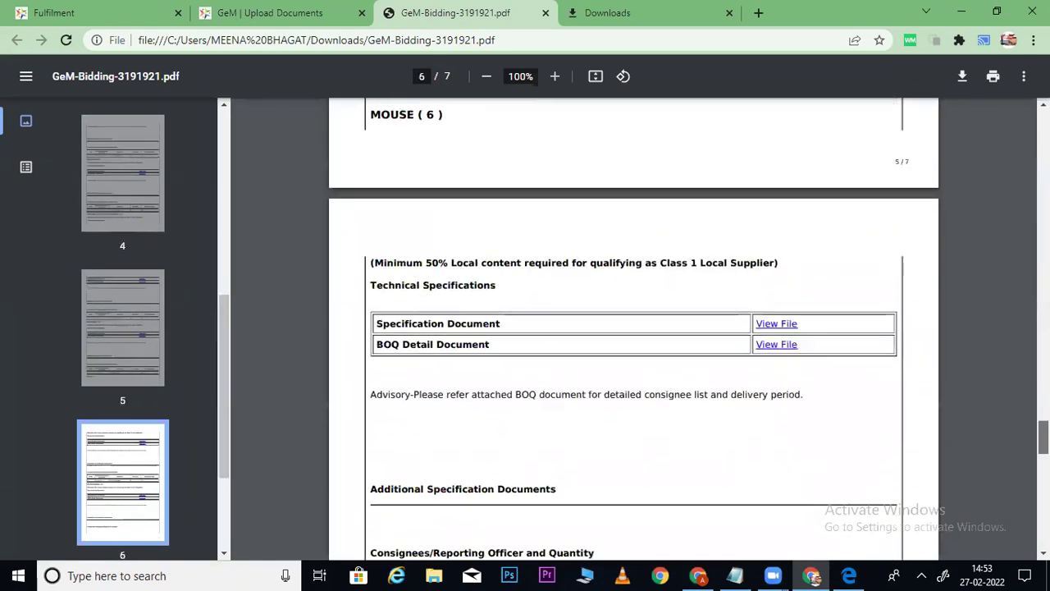
scroll(633, 328, "down", 10)
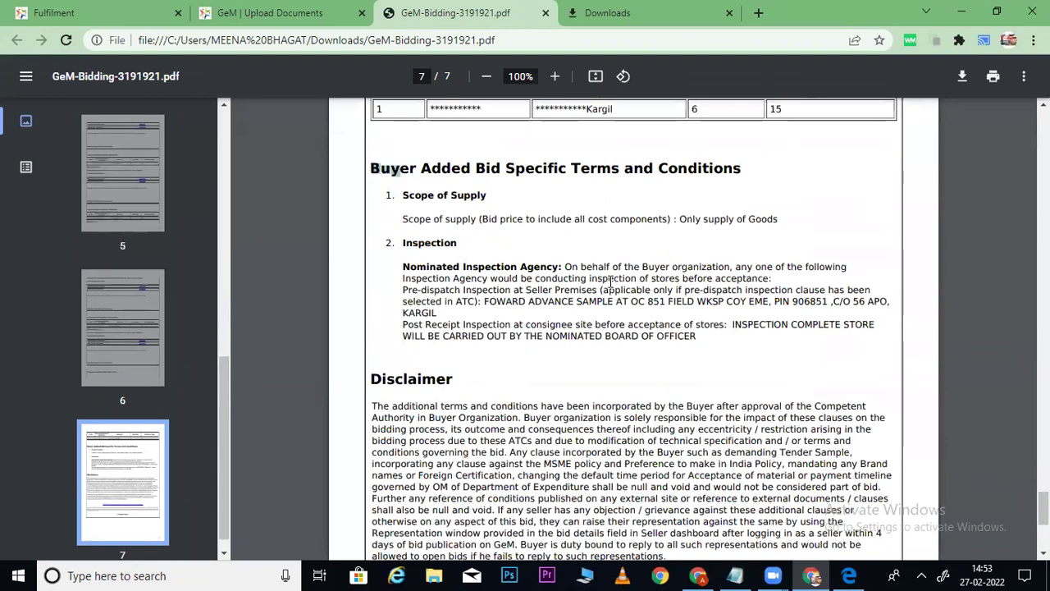
left_click_drag(718, 378, 701, 340)
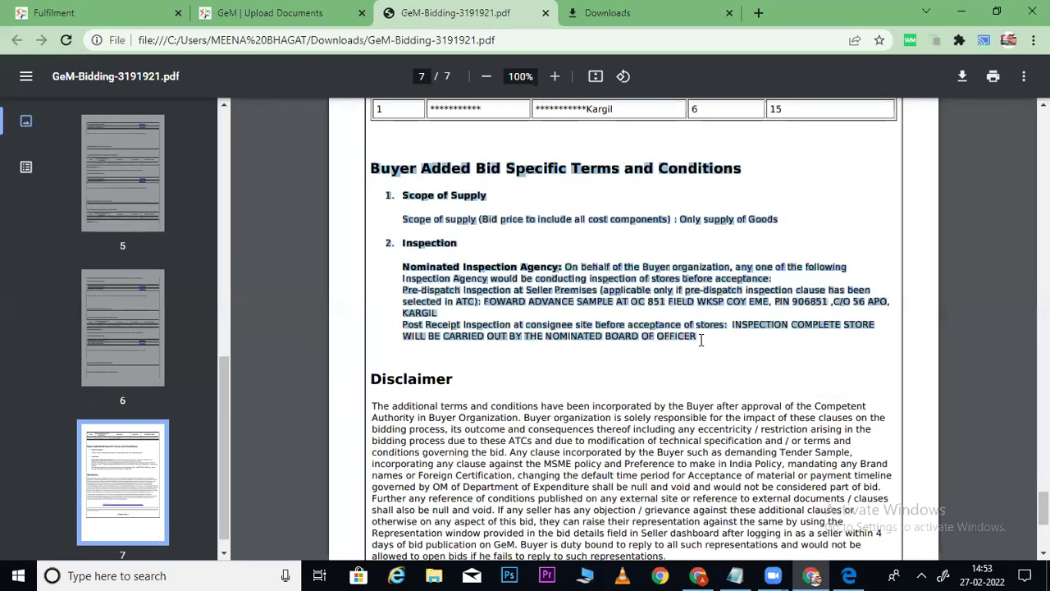
left_click(279, 13)
left_click(208, 133)
Collapse the bid details and scroll to Upload Documents, highlighting the BoQ compliance document requirement.
left_click(940, 133)
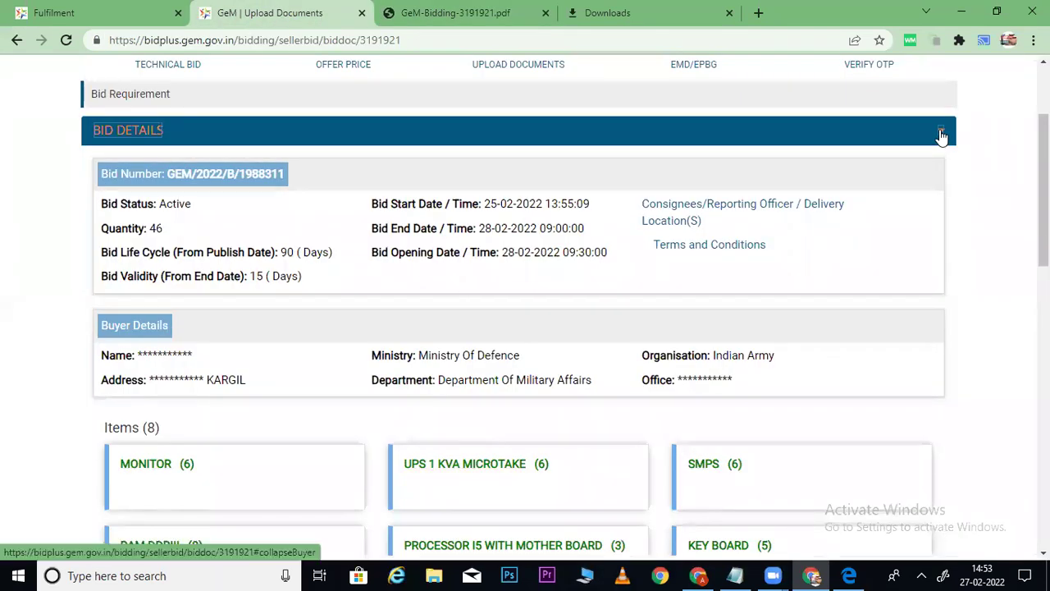
scroll(575, 370, "down", 2)
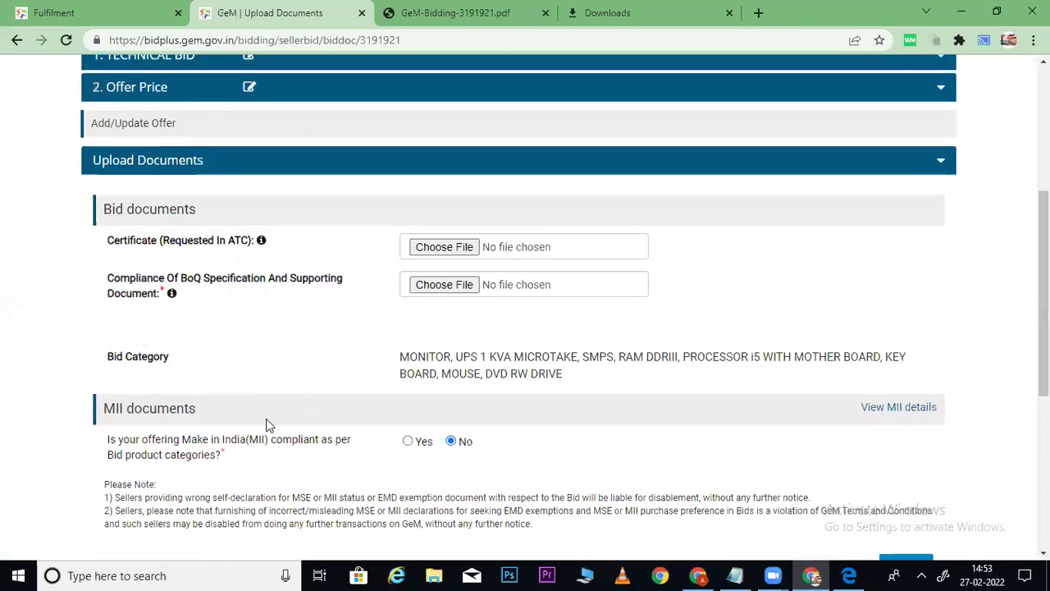
left_click_drag(93, 273, 339, 286)
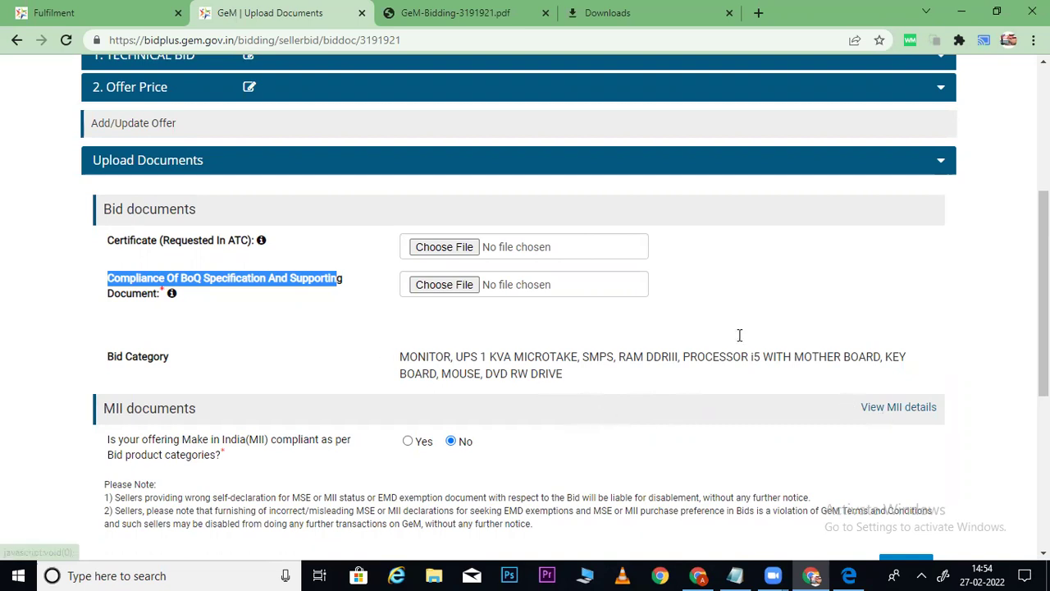
left_click(463, 17)
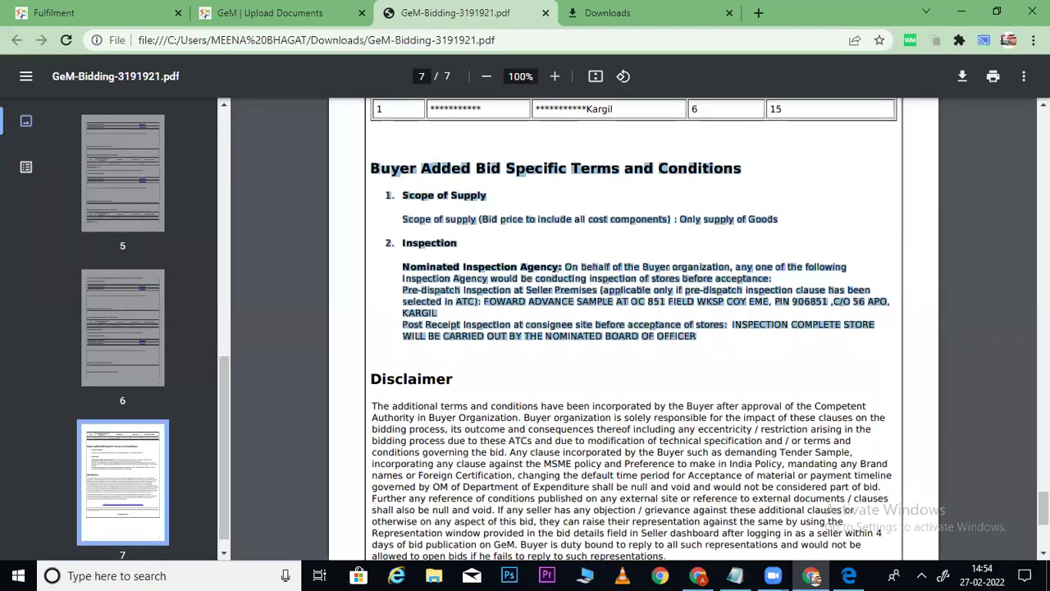
scroll(634, 328, "up", 15)
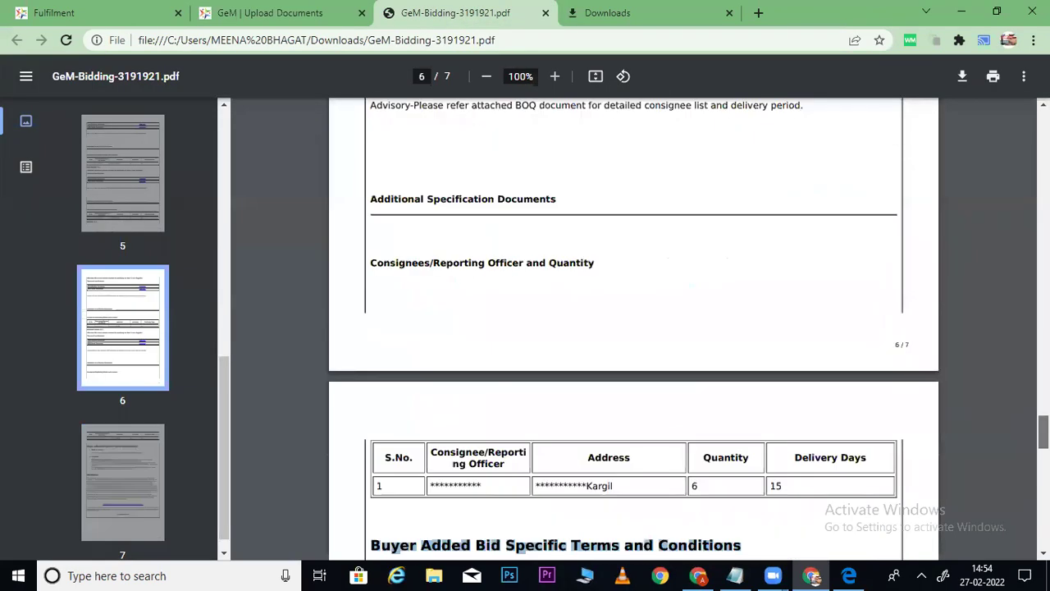
scroll(634, 328, "up", 10)
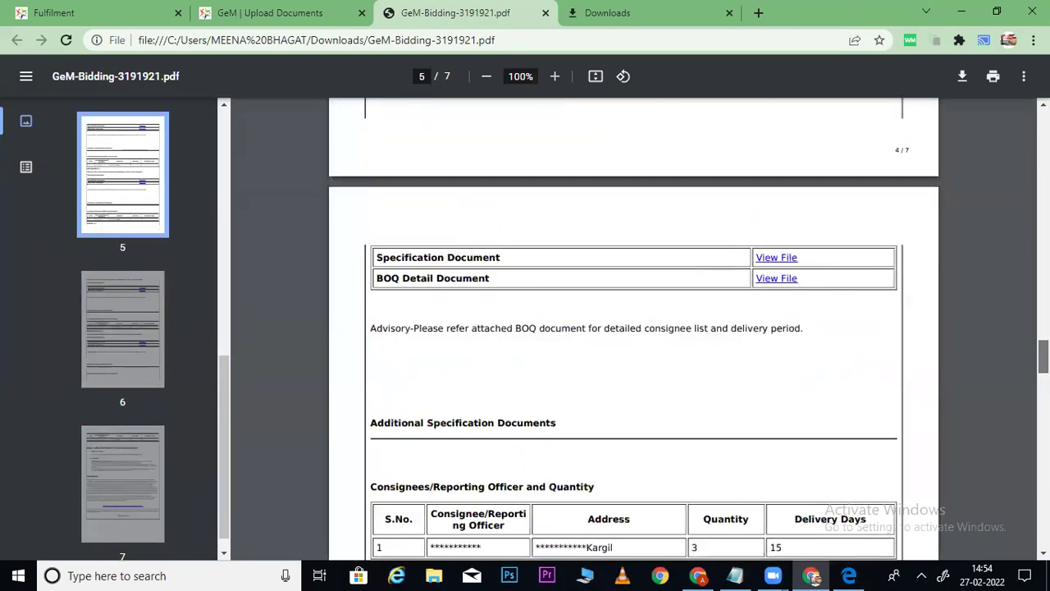
scroll(1014, 303, "up", 10)
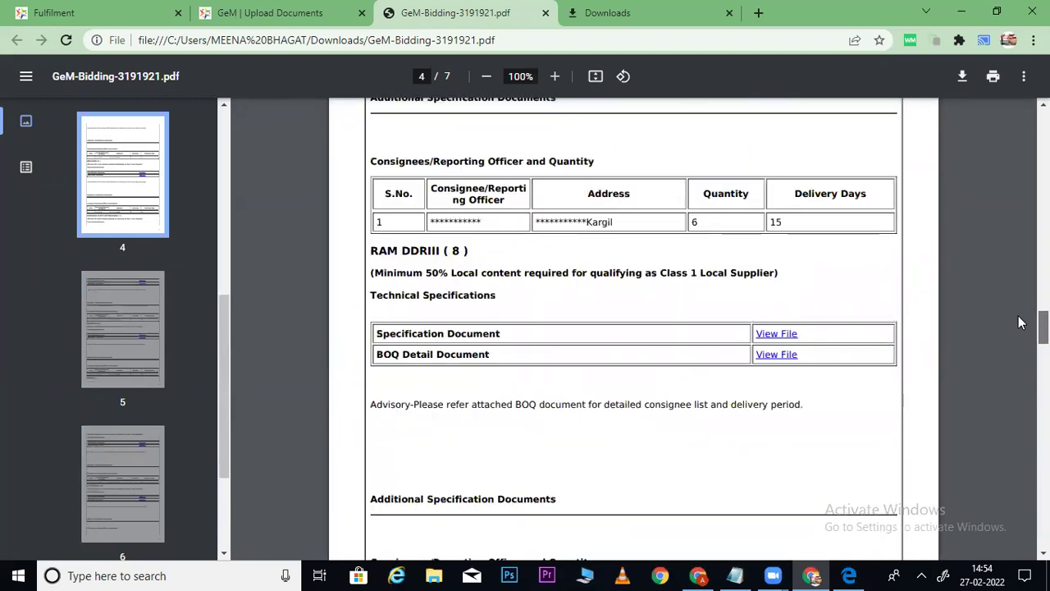
scroll(1015, 304, "up", 10)
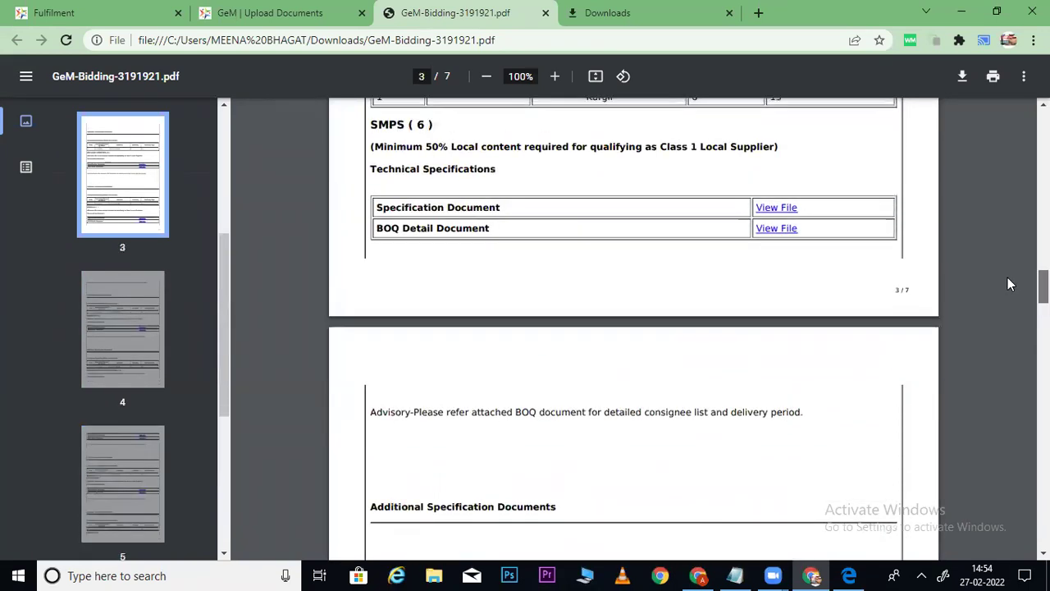
scroll(1008, 268, "up", 10)
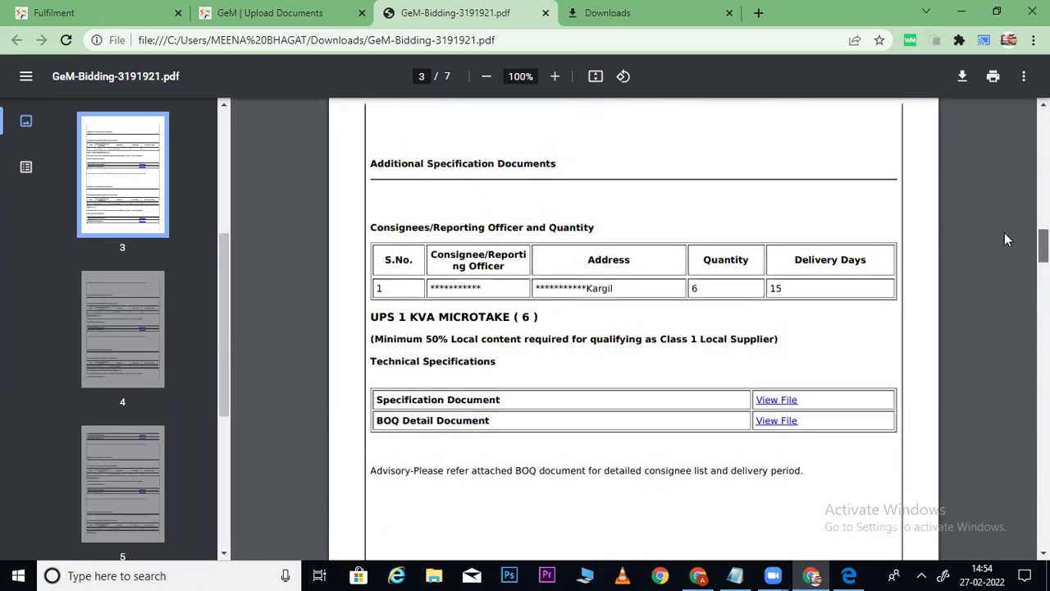
scroll(1010, 230, "up", 10)
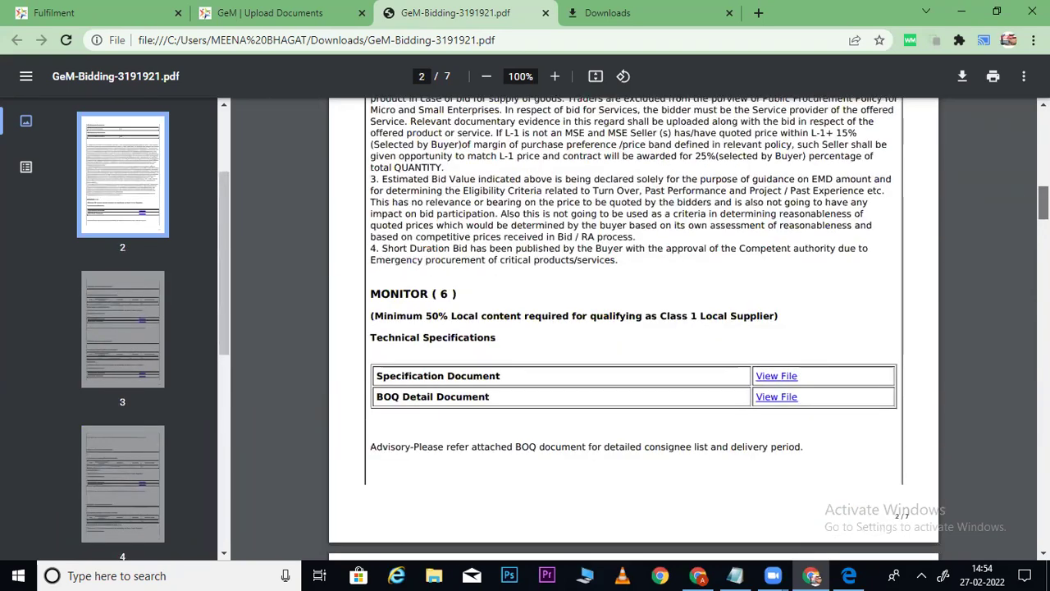
scroll(679, 219, "up", 5)
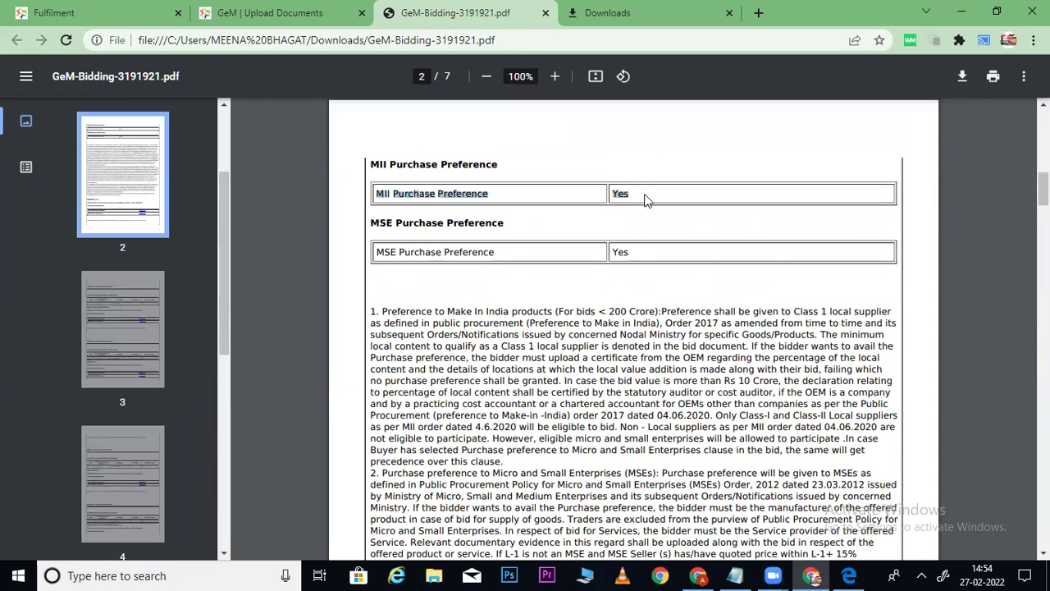
left_click(276, 10)
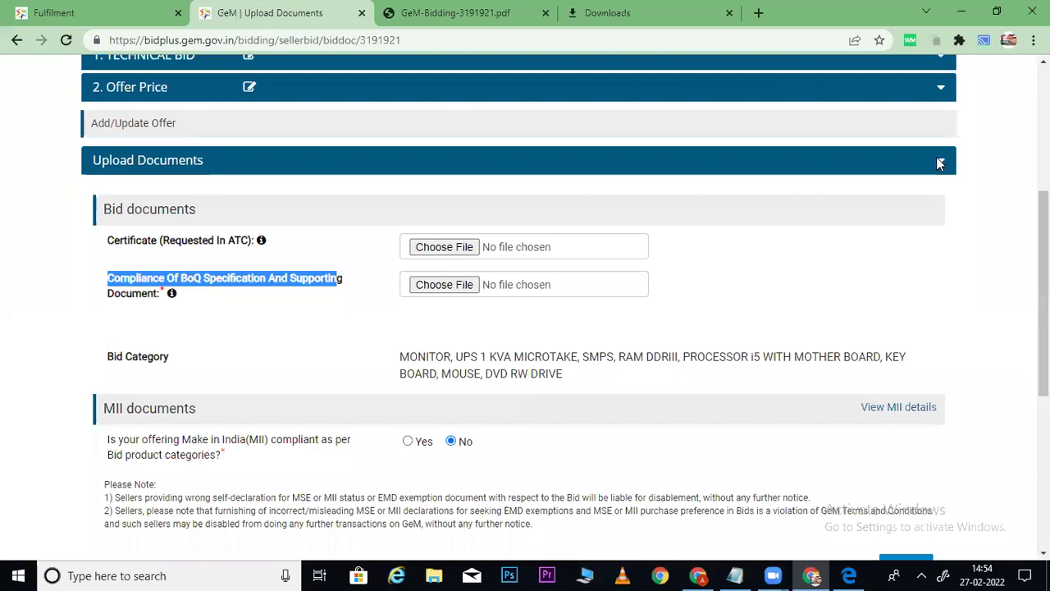
left_click(465, 13)
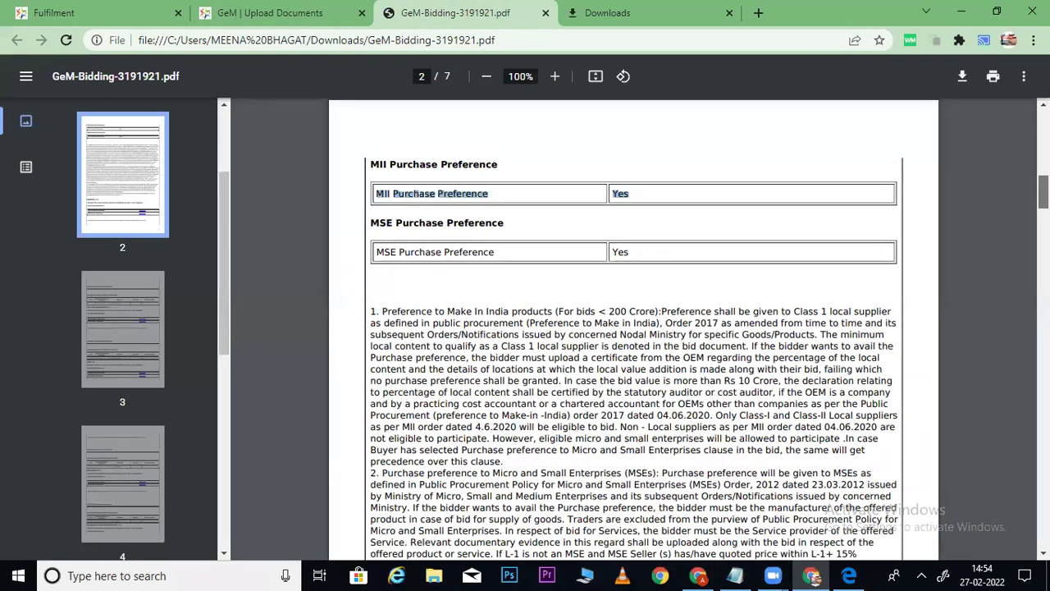
scroll(717, 146, "down", 8)
left_click_drag(414, 165, 486, 152)
left_click(287, 13)
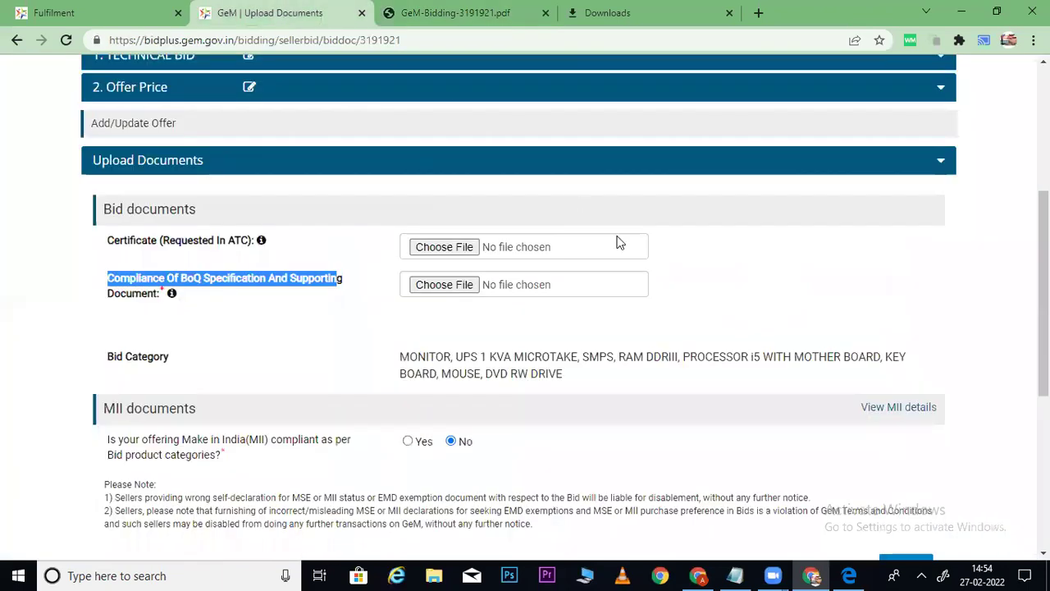
Open the Make In India details and expand MONITOR, UPS 1 KVA MICROTAKE, SMPS, RAM DDRIII and PROCESSOR I5.
left_click(895, 414)
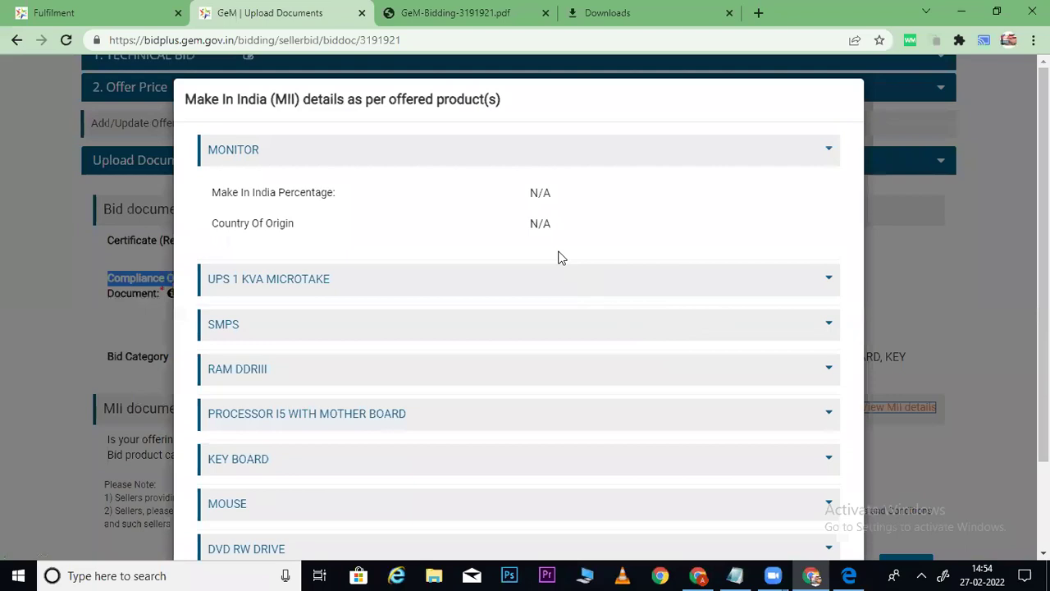
left_click(828, 148)
left_click(828, 148)
left_click(828, 278)
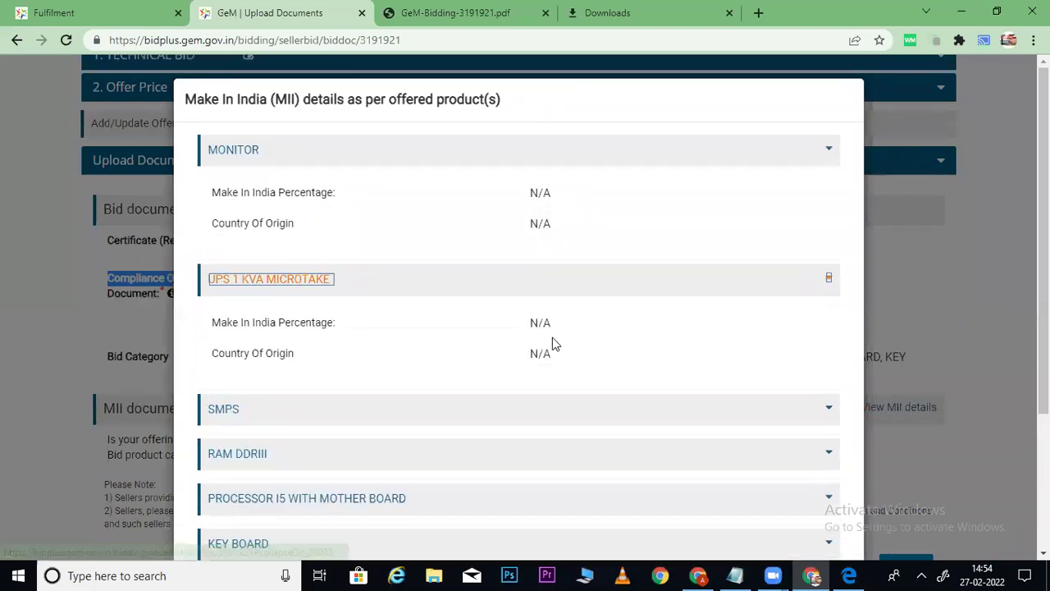
scroll(828, 278, "down", 2)
left_click(828, 282)
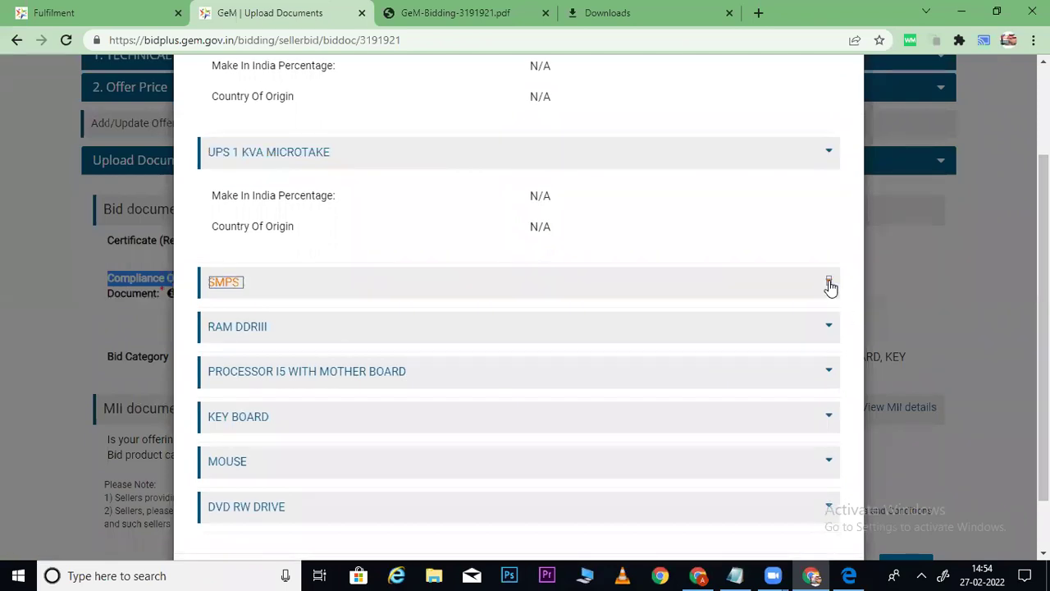
left_click(829, 422)
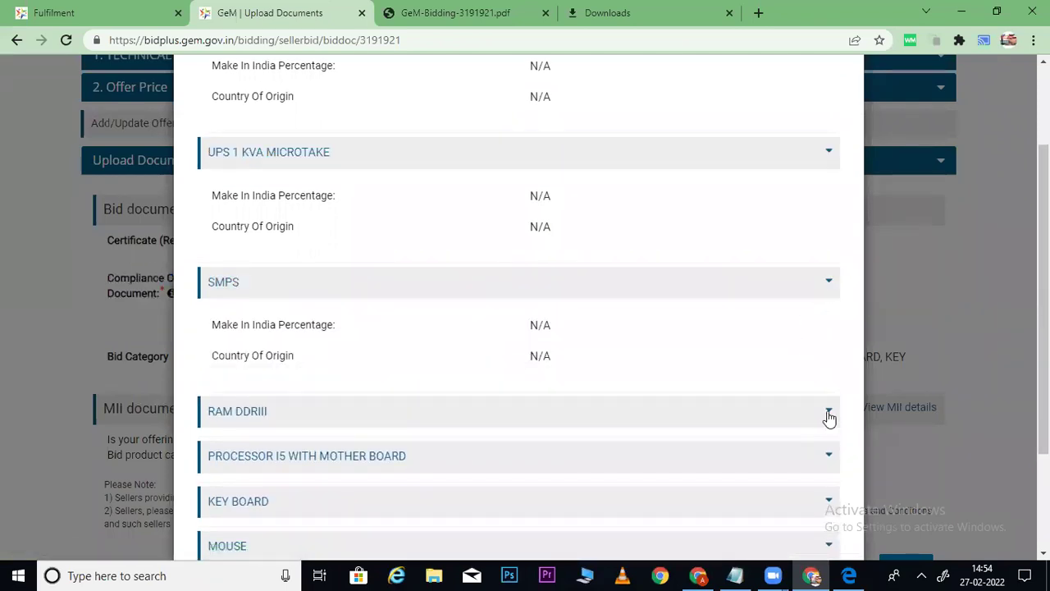
left_click(829, 414)
scroll(829, 414, "down", 3)
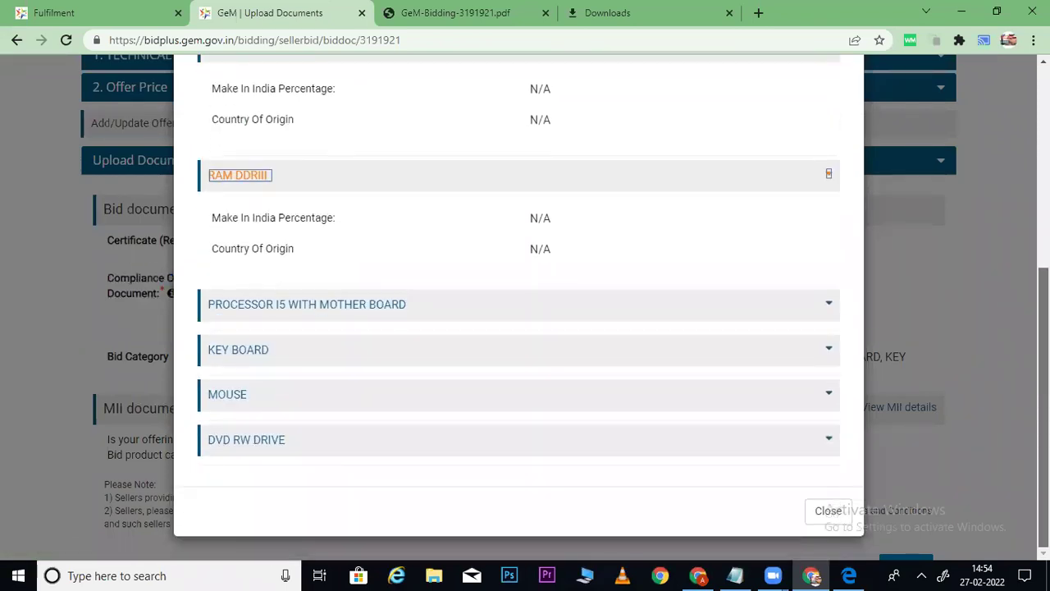
left_click(827, 304)
Expand KEY BOARD, MOUSE and DVD RW DRIVE, review the N/A values, then close the dialog.
left_click(826, 434)
scroll(829, 435, "down", 2)
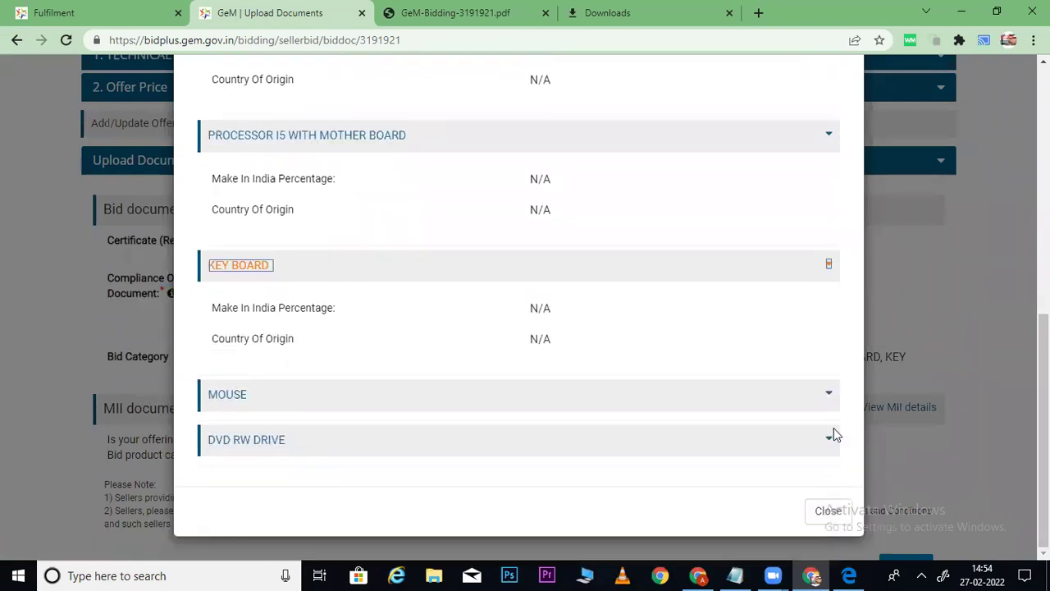
left_click(829, 395)
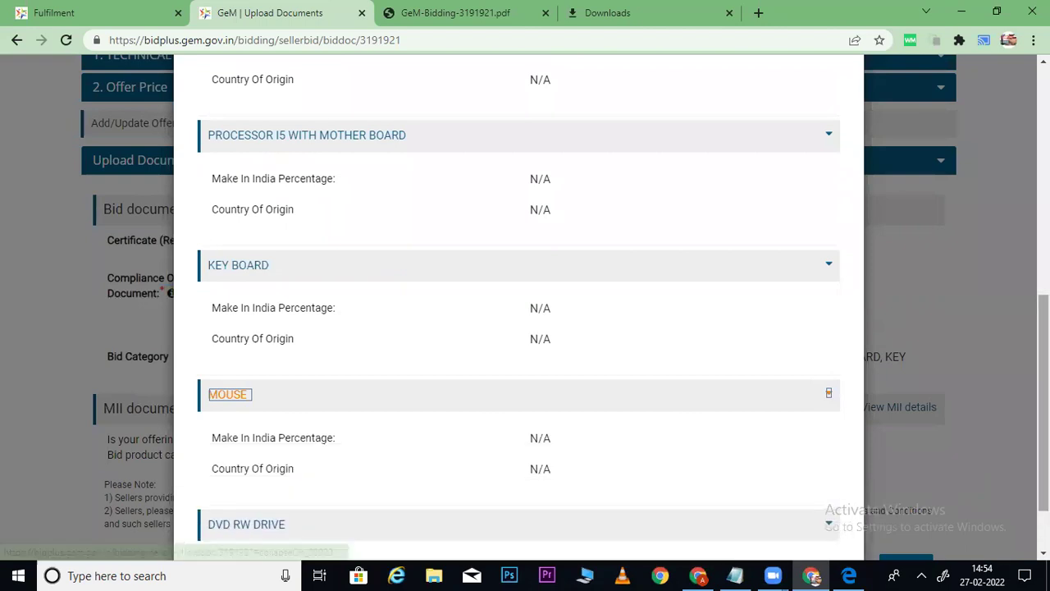
scroll(926, 399, "down", 1)
left_click(810, 434)
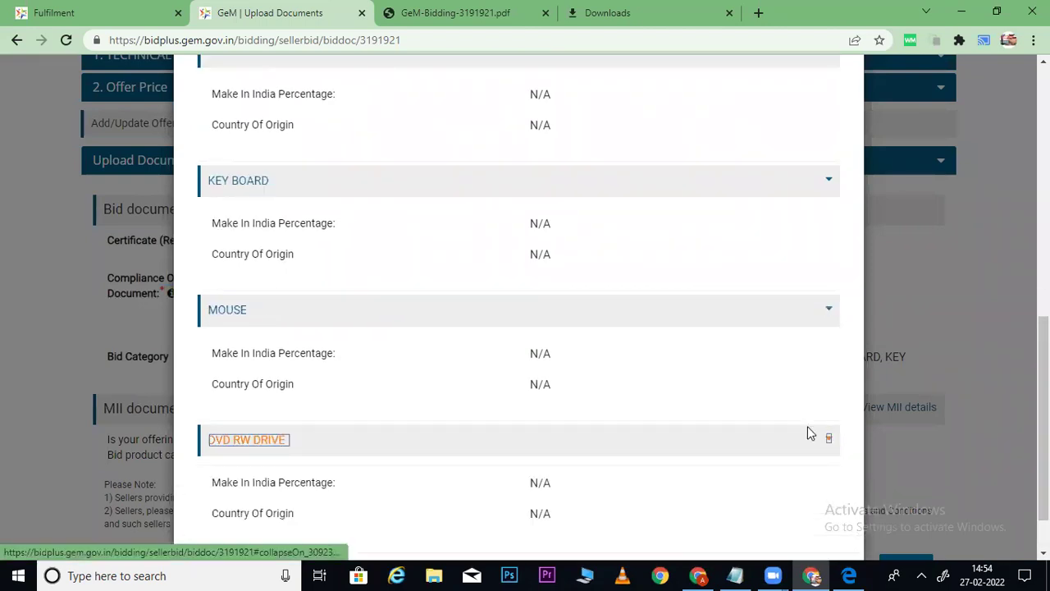
scroll(810, 433, "down", 1)
scroll(996, 216, "up", 10)
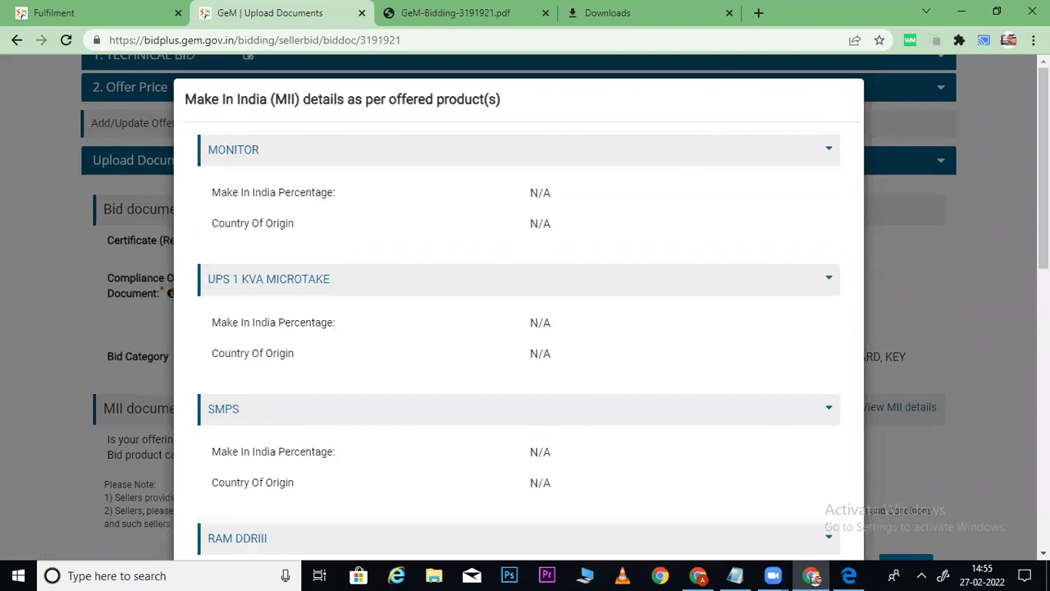
triple_click(1007, 215)
left_click_drag(1044, 168, 1044, 419)
scroll(518, 304, "down", 1)
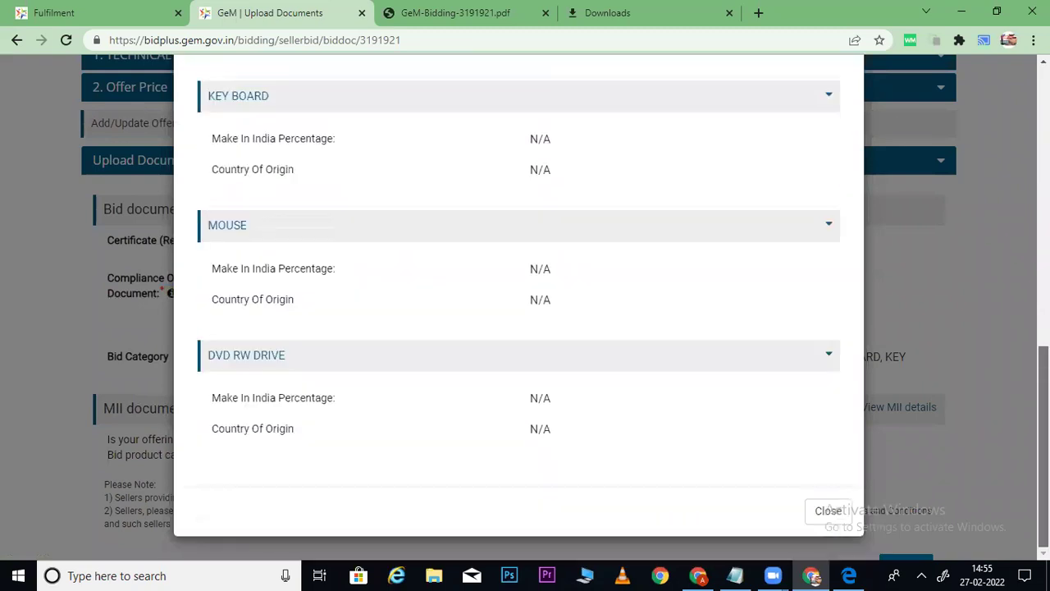
left_click(827, 511)
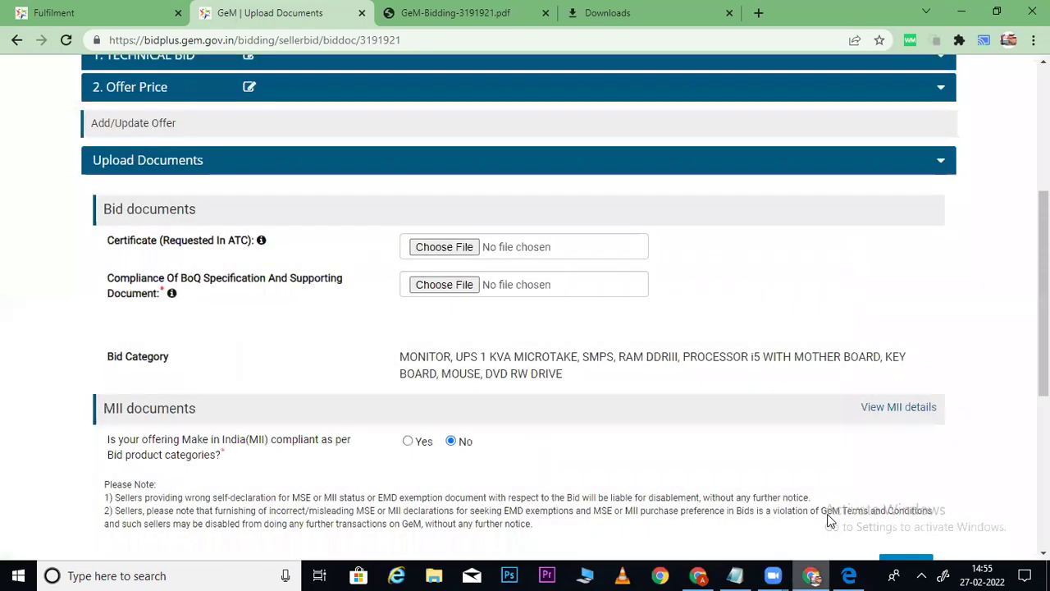
scroll(878, 242, "down", 2)
left_click(883, 234)
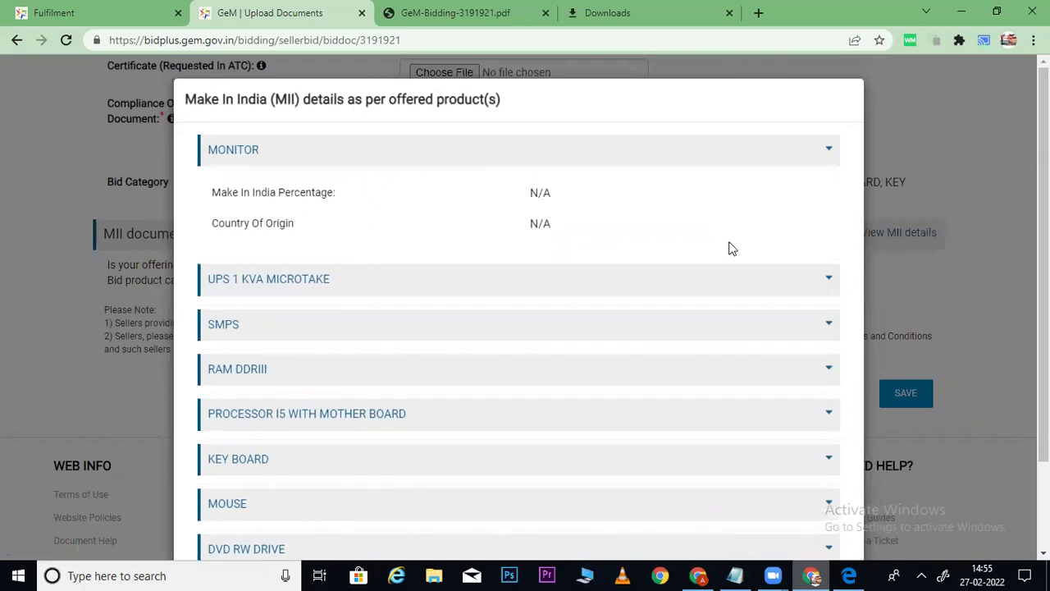
scroll(729, 246, "down", 2)
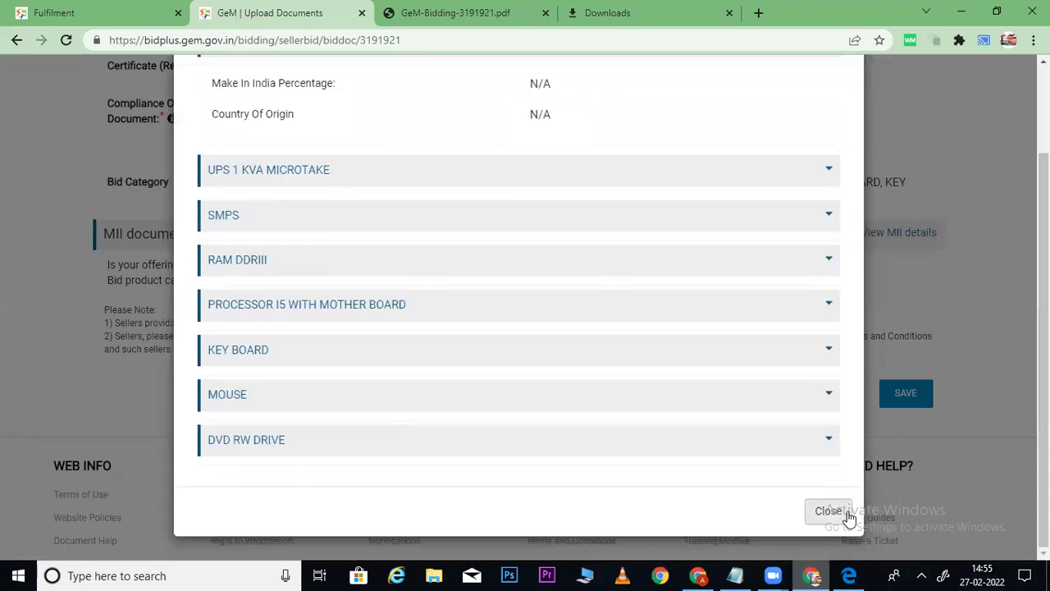
left_click(846, 515)
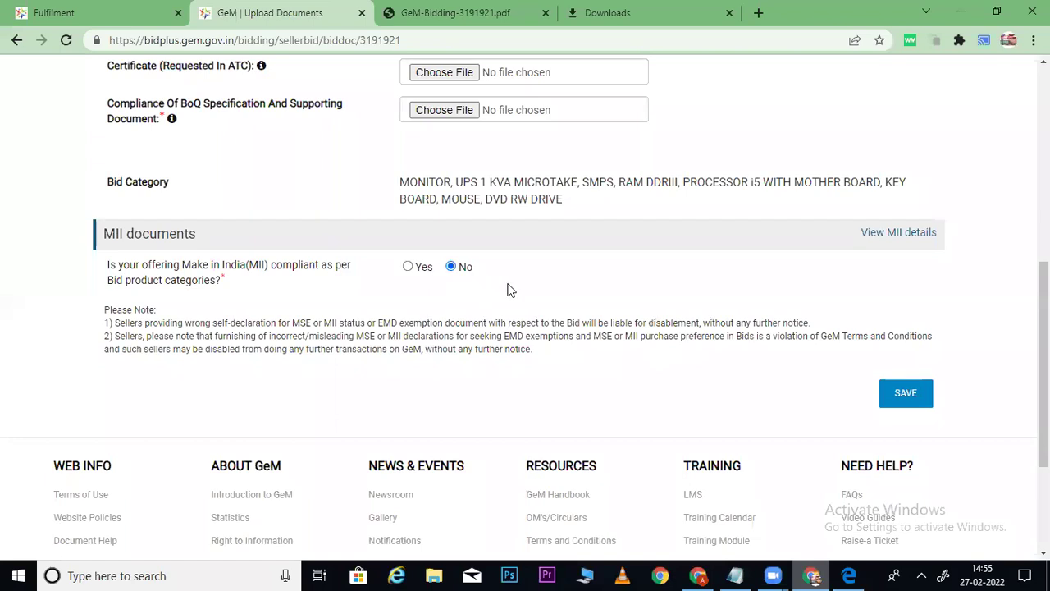
Save the upload page and acknowledge the non-local suppliers and required-document alerts.
left_click(907, 391)
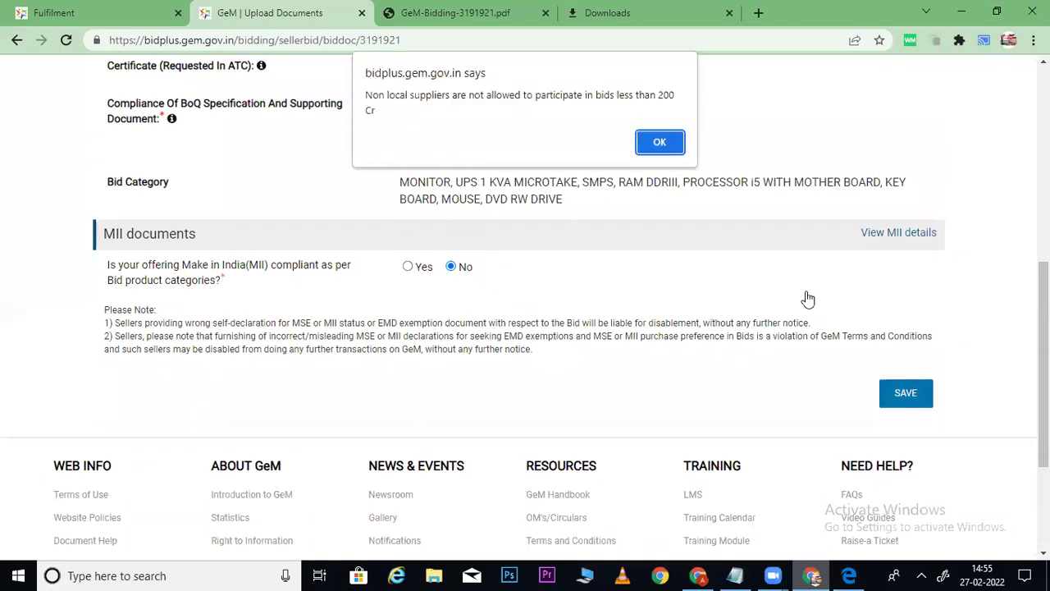
left_click(665, 141)
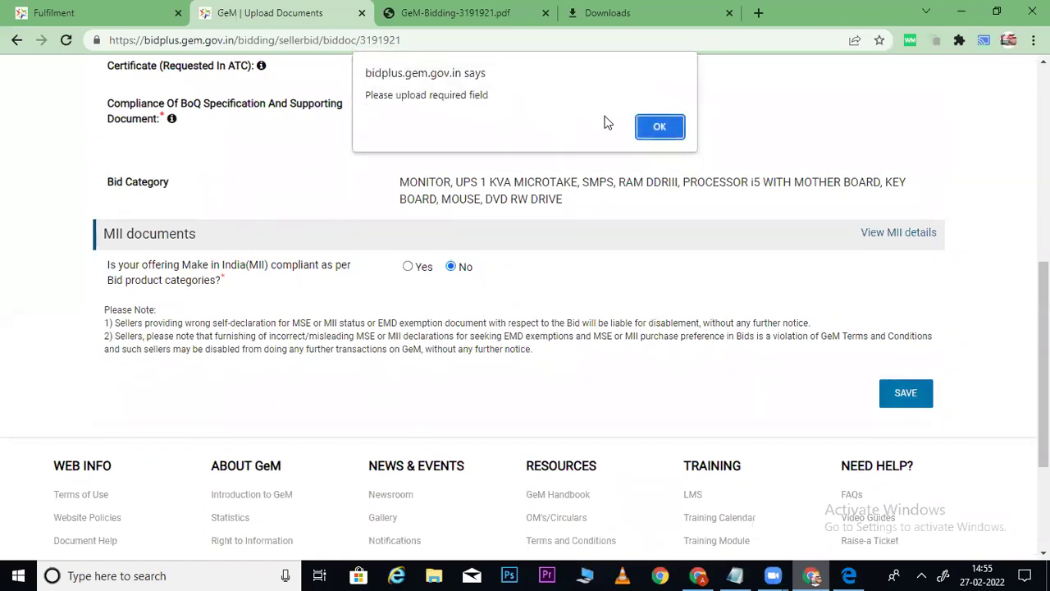
left_click(660, 127)
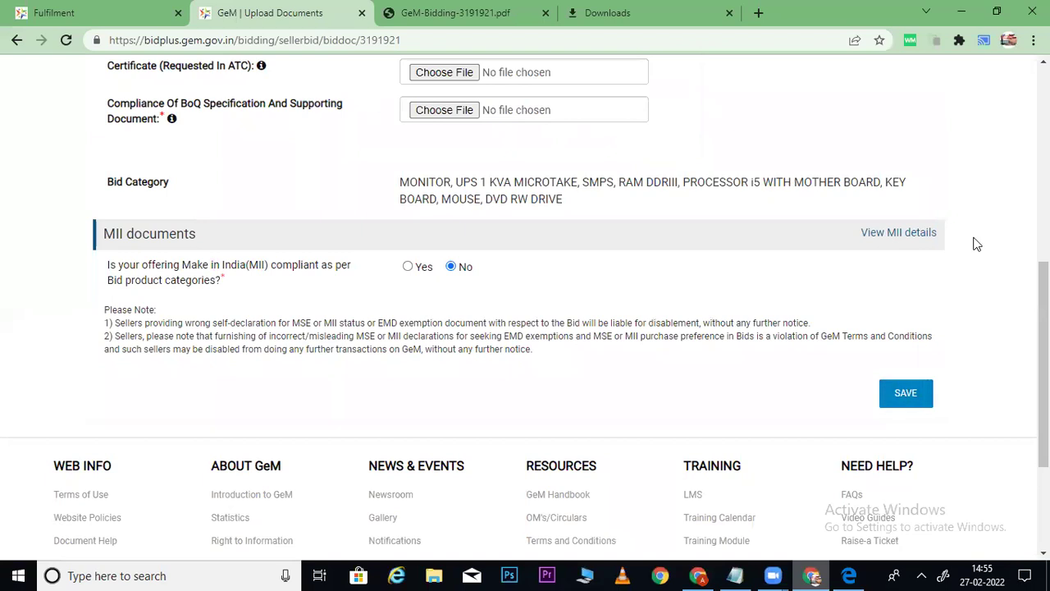
Review the per-product Make in India details, then choose a file for the BoQ compliance document.
left_click(876, 234)
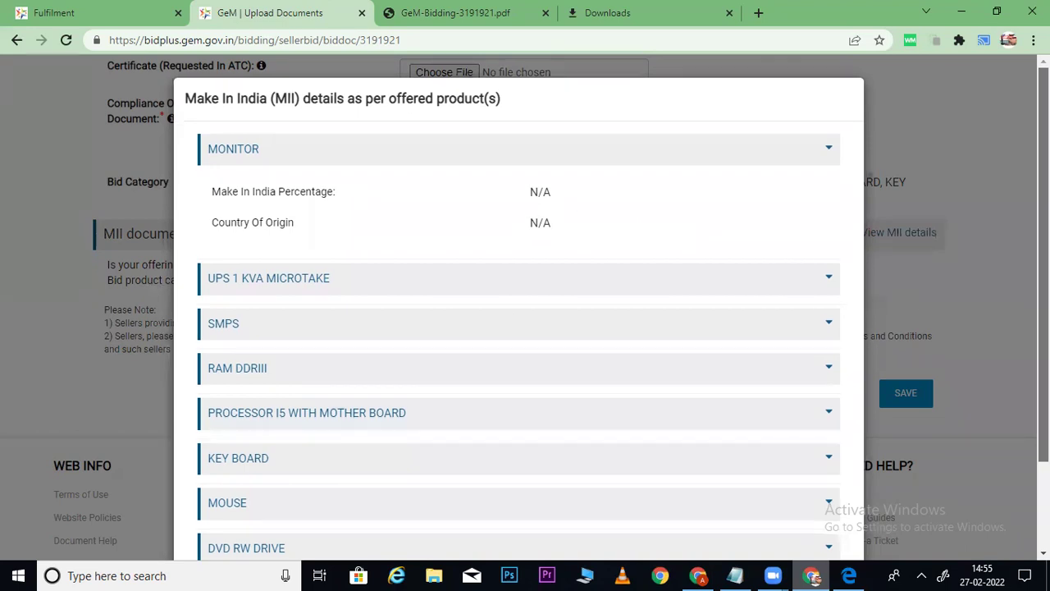
scroll(887, 304, "down", 2)
left_click(829, 513)
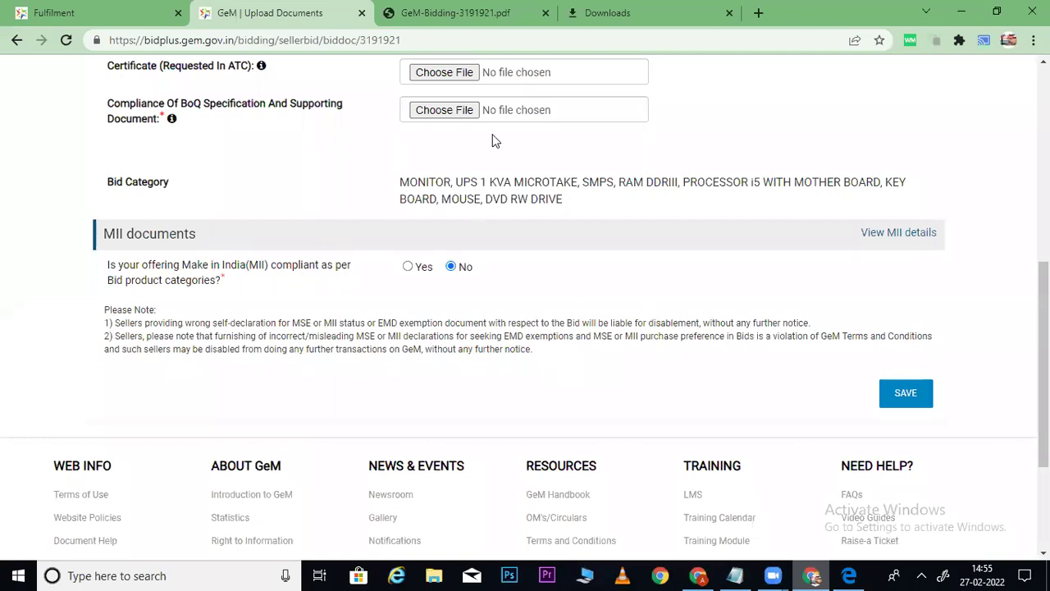
left_click(446, 112)
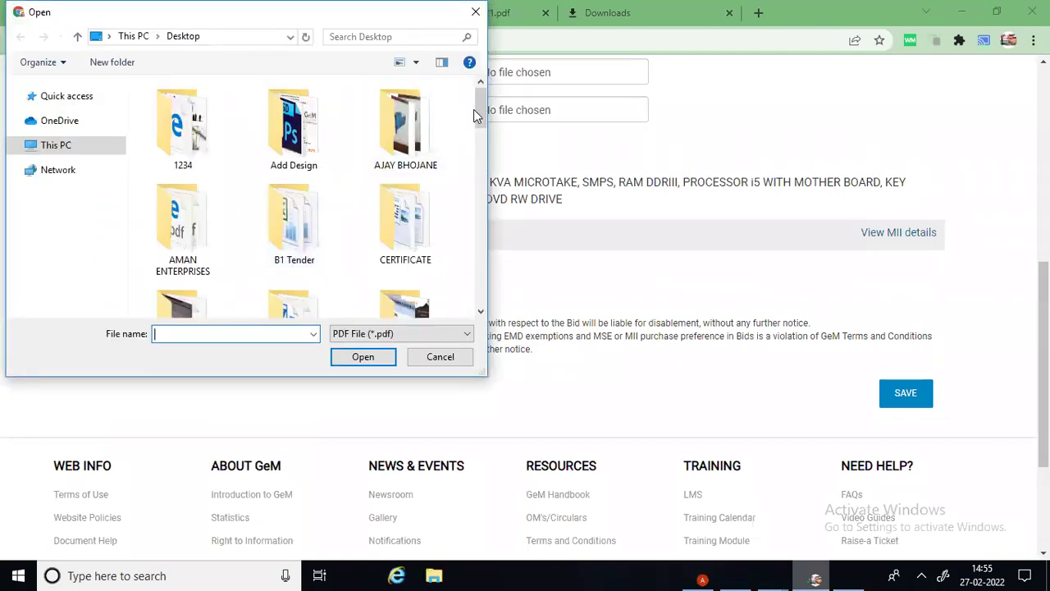
Upload 2546046.pdf as the BoQ compliance document and save, highlighting the returning non-local suppliers warning.
left_click_drag(489, 104, 475, 195)
left_click(478, 238)
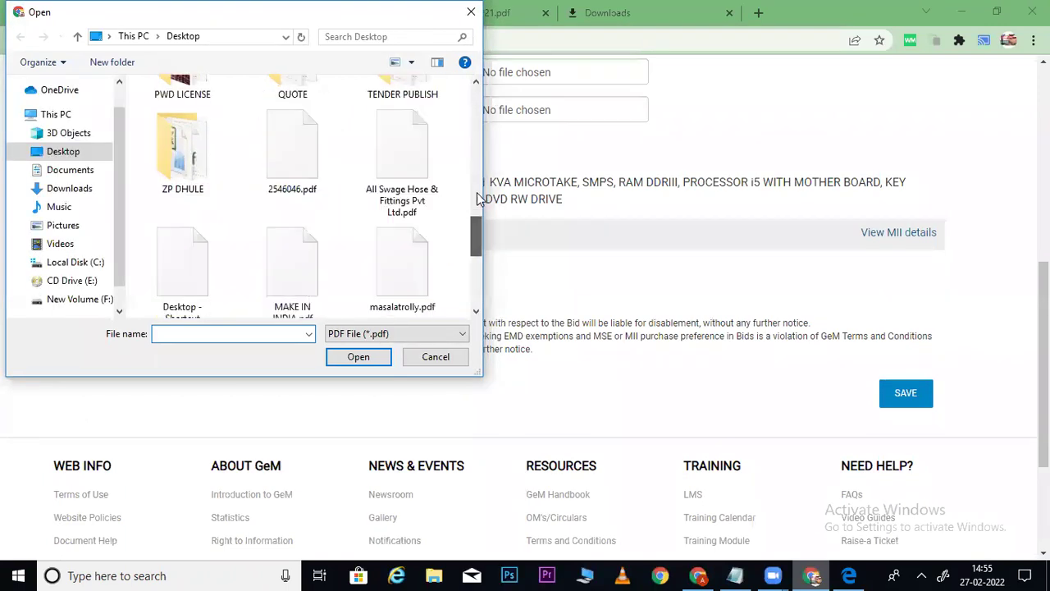
double_click(294, 154)
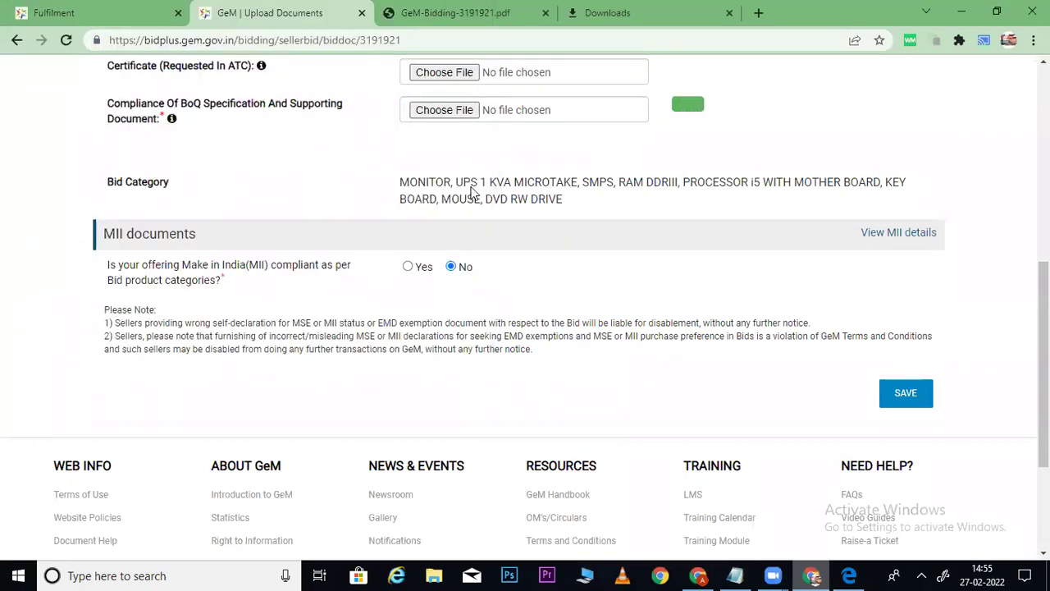
left_click(906, 392)
left_click_drag(382, 97, 677, 106)
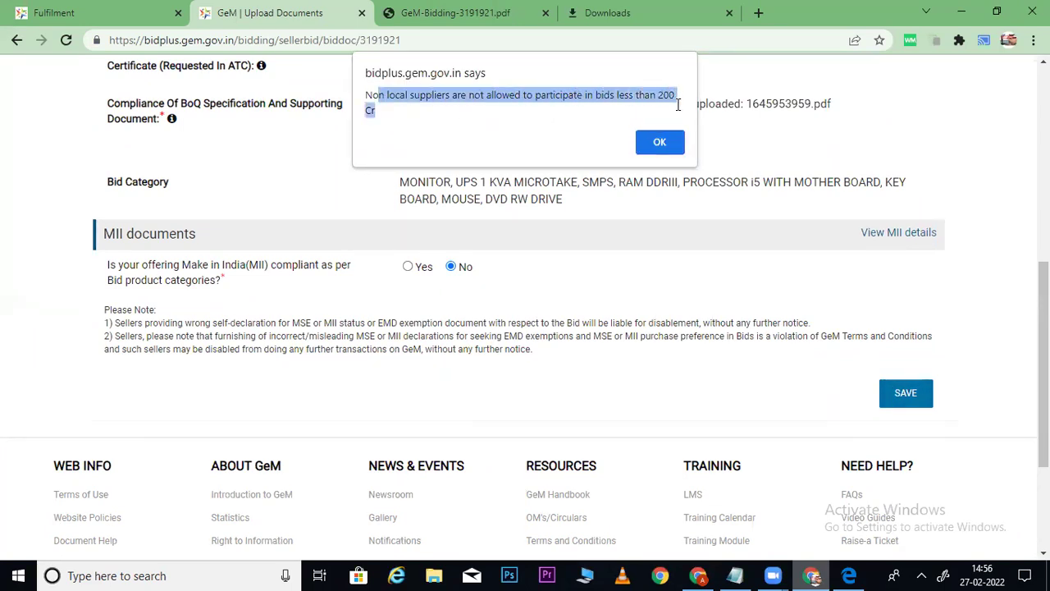
Dismiss the warning, mark the offer Make in India compliant, and check the bid's minimum 50% local content requirement.
left_click(659, 144)
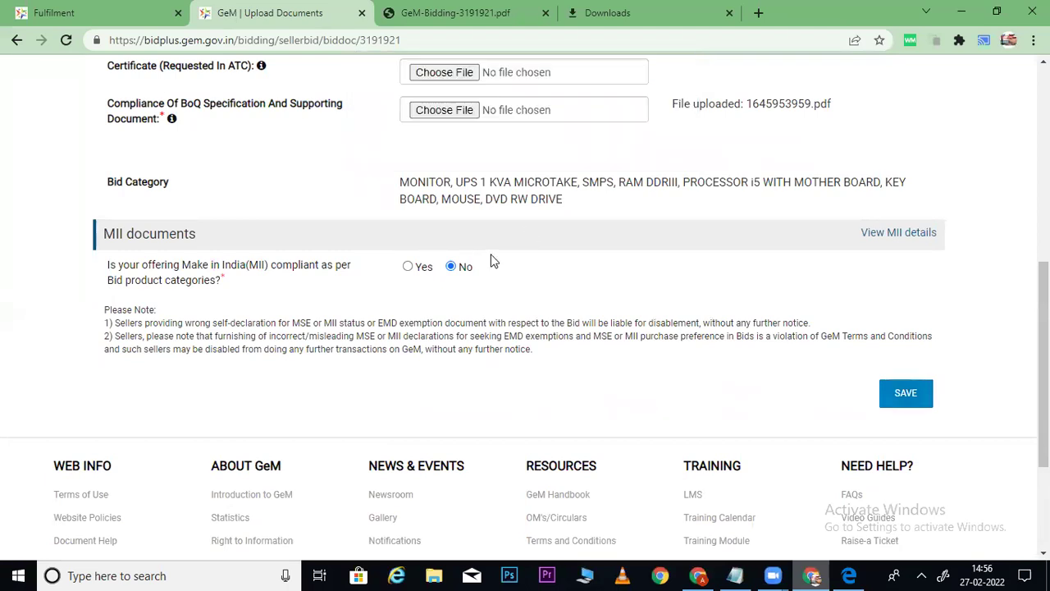
left_click(407, 266)
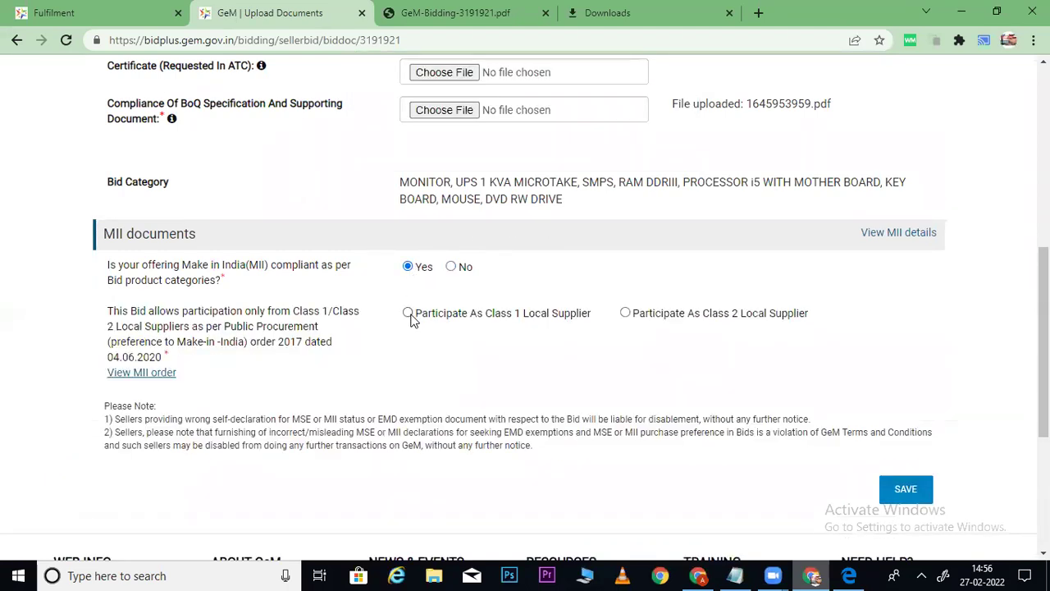
left_click(481, 10)
left_click(482, 148)
left_click_drag(371, 164, 481, 165)
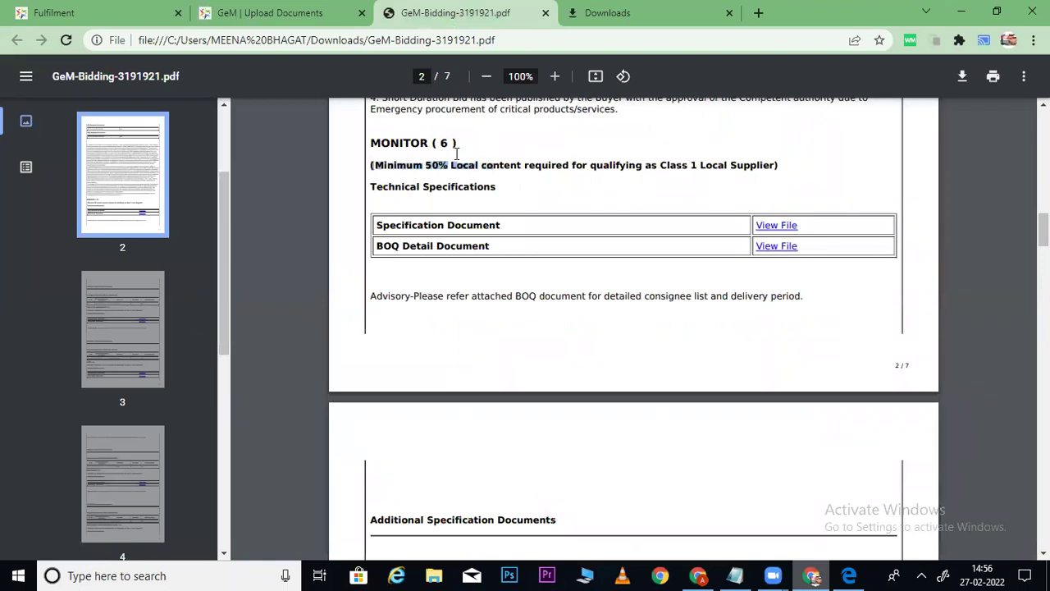
left_click(338, 15)
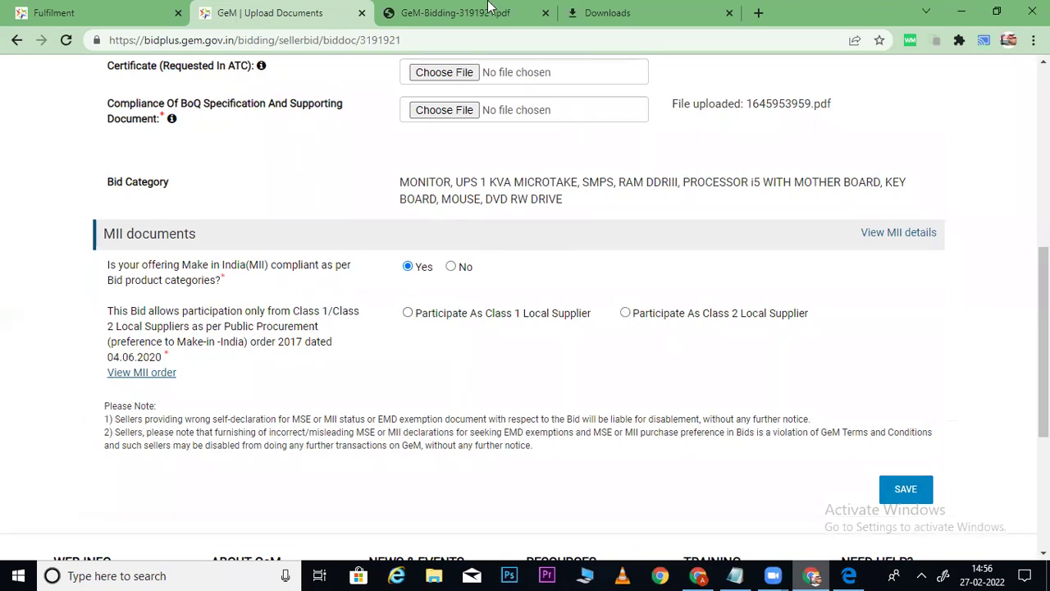
left_click(485, 12)
left_click_drag(373, 164, 584, 166)
left_click(309, 6)
Choose Class 1 Local Supplier, upload MAKE IN INDIA.pdf as the MII certificate, and save.
left_click(407, 313)
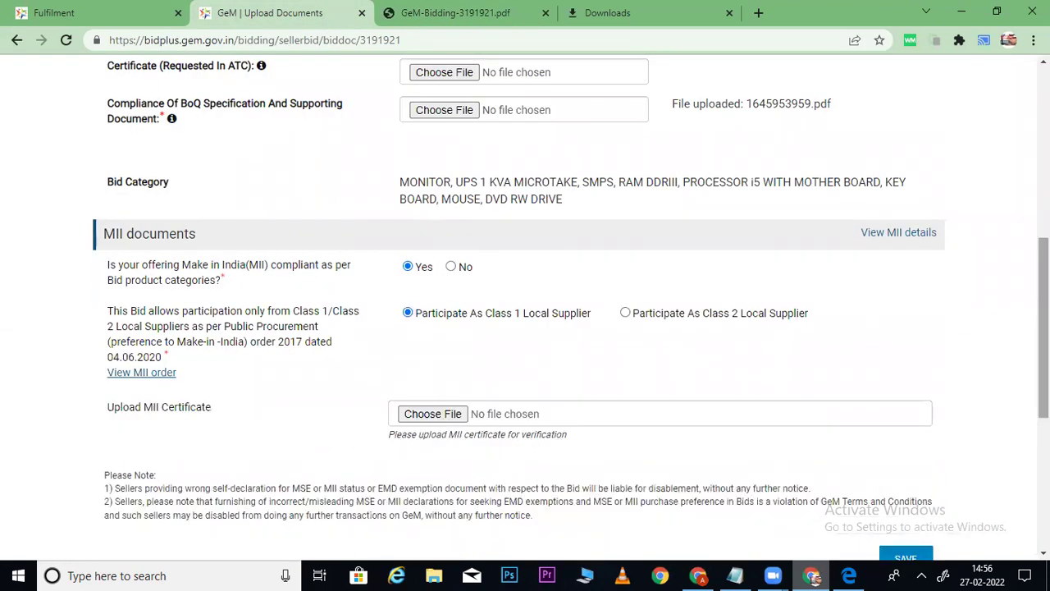
scroll(924, 327, "down", 2)
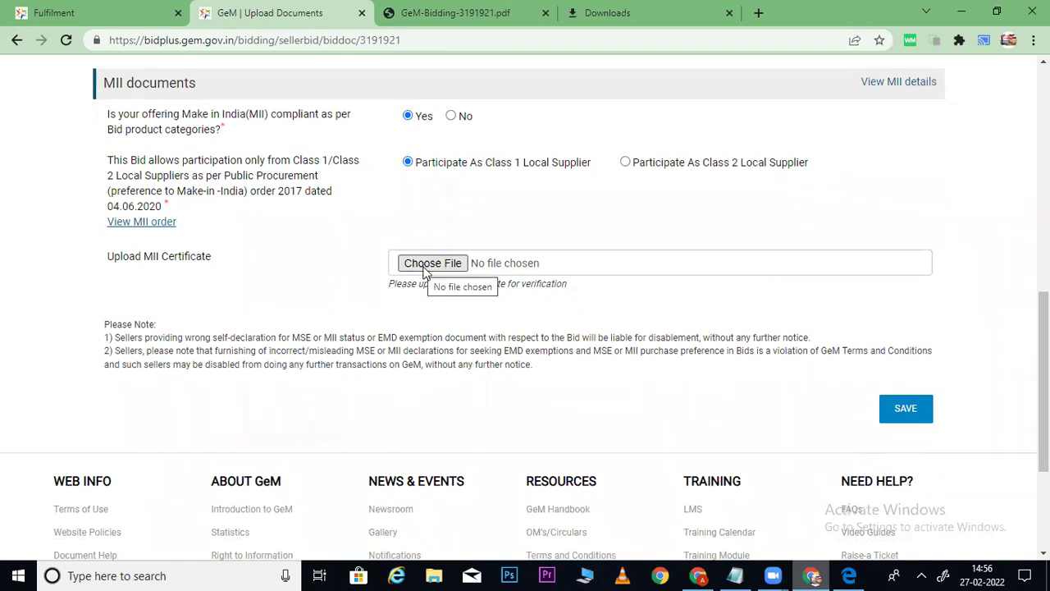
left_click(423, 272)
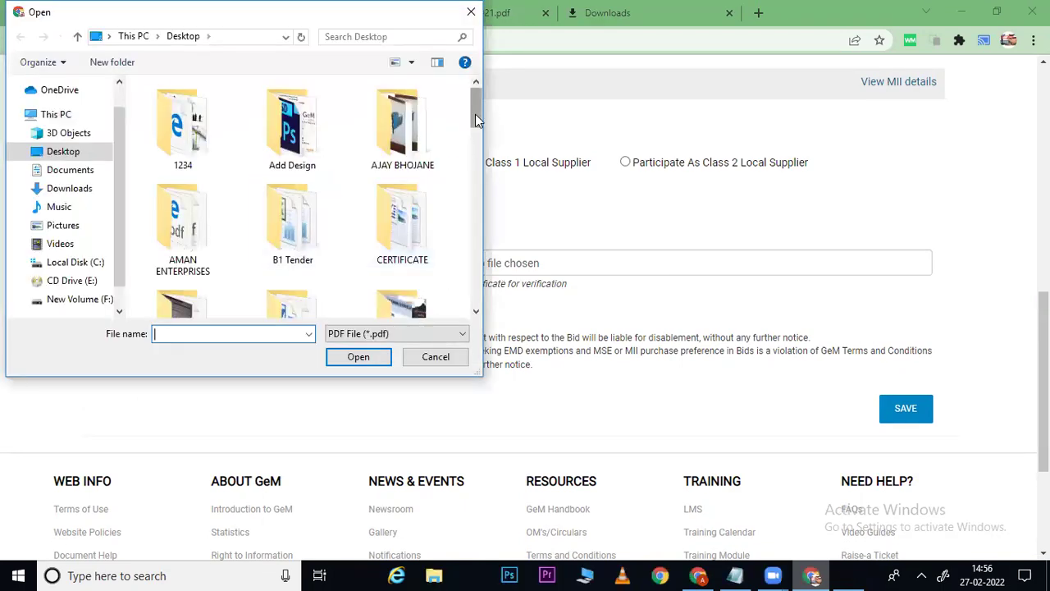
key("m")
key("m")
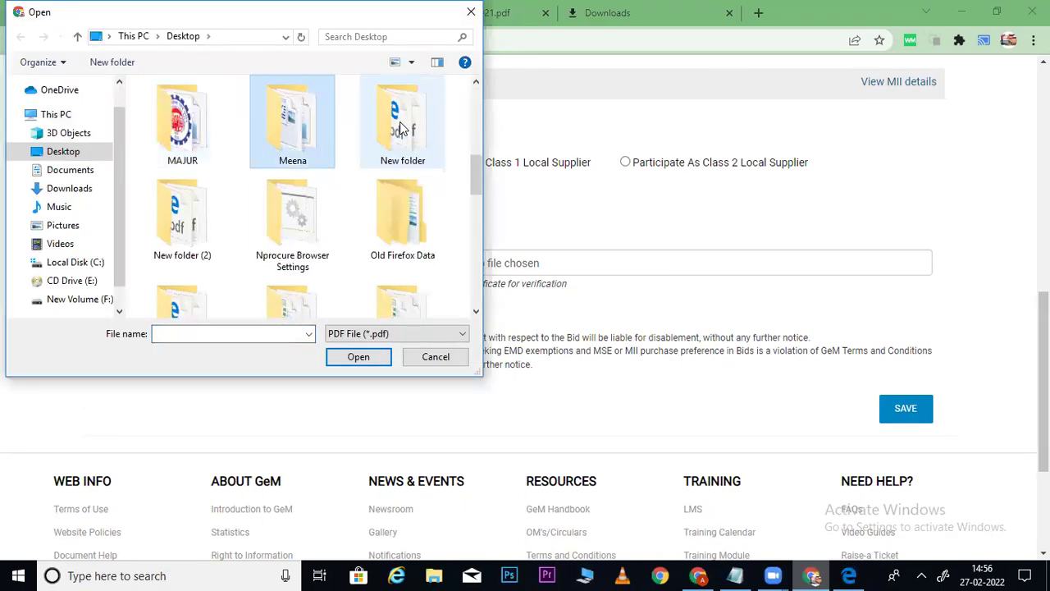
key("m")
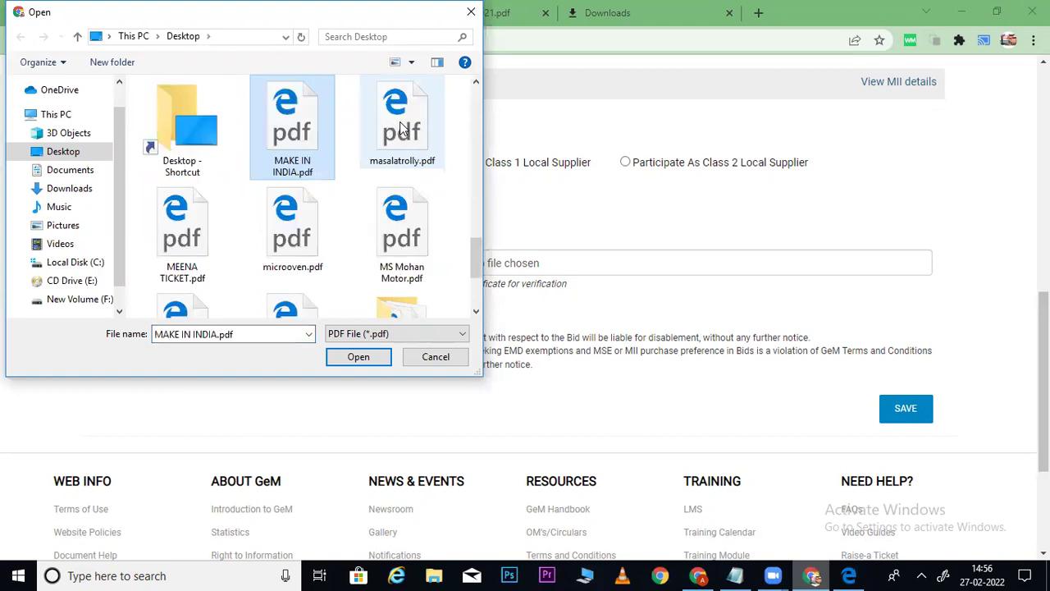
double_click(304, 115)
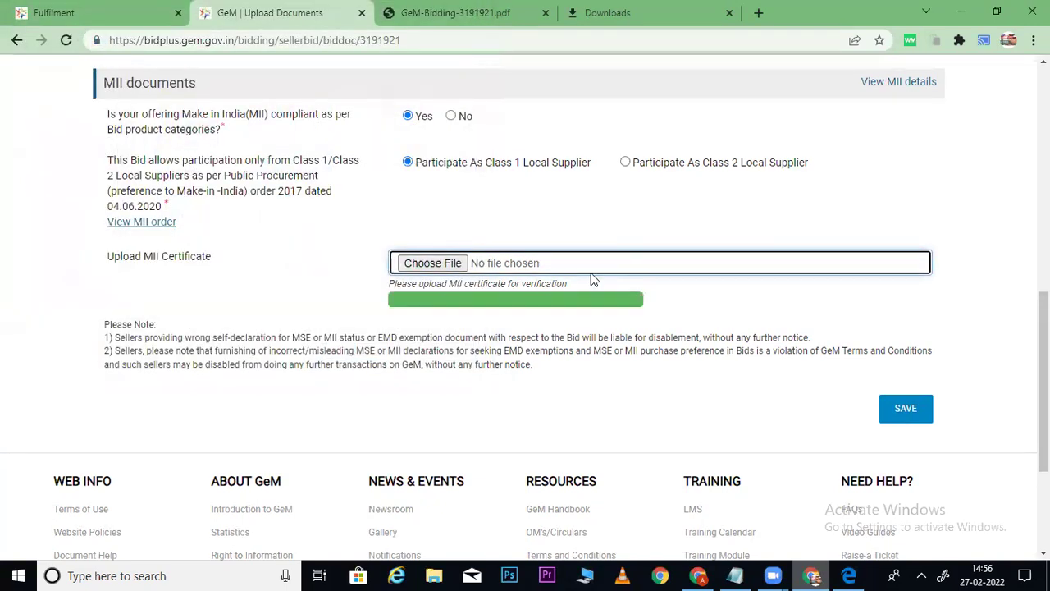
left_click(910, 410)
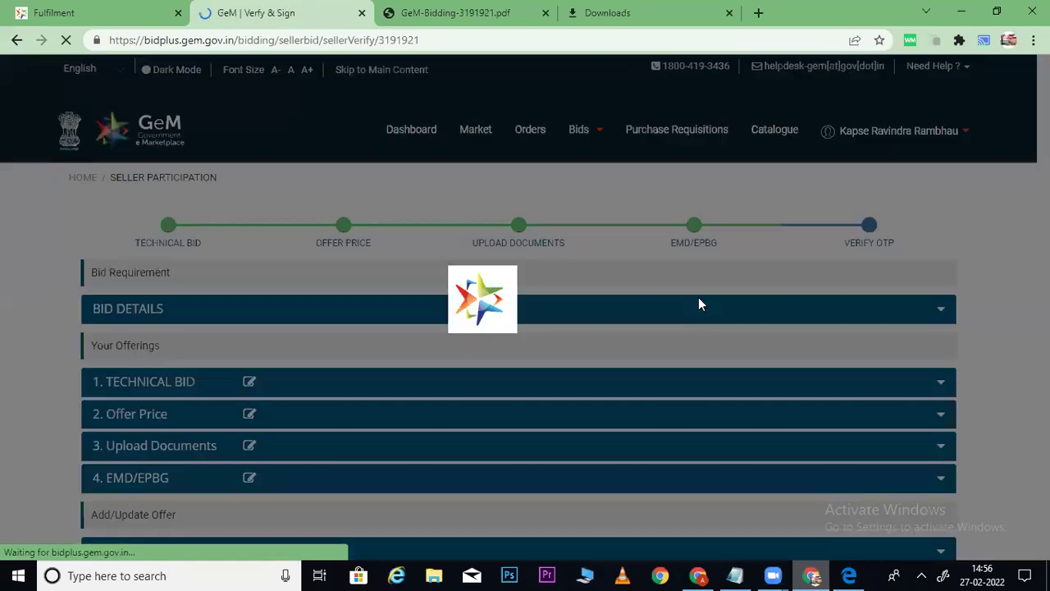
Scroll to the VERIFY OTP/eSign/DSC section and minimize the GeM bidding window.
scroll(405, 305, "down", 5)
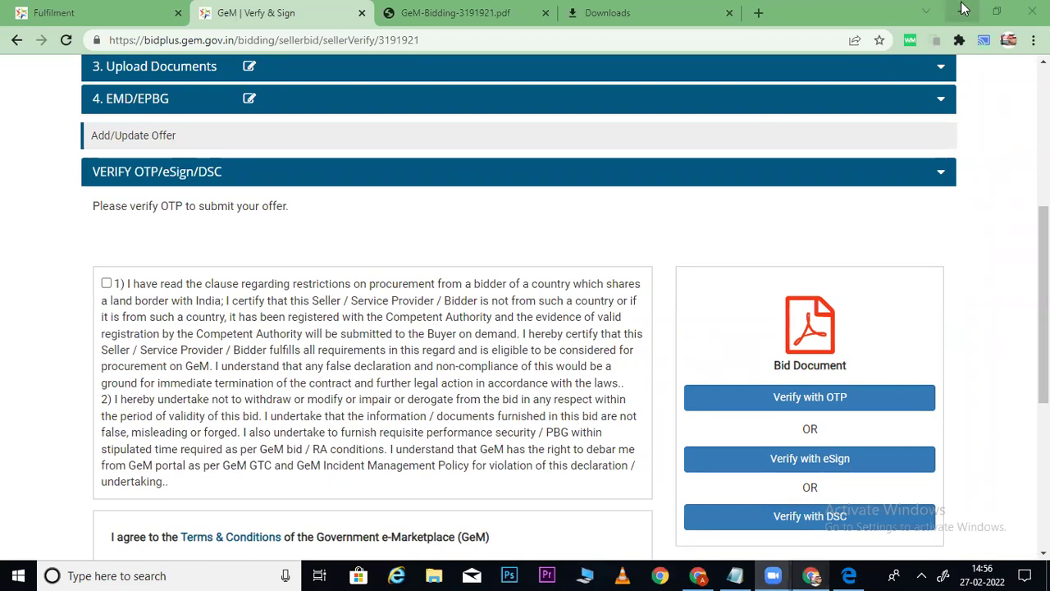
left_click(962, 11)
Check the MAKE IN INDIA.pdf certificate in Edge, close its tab, and minimize Edge.
left_click(962, 12)
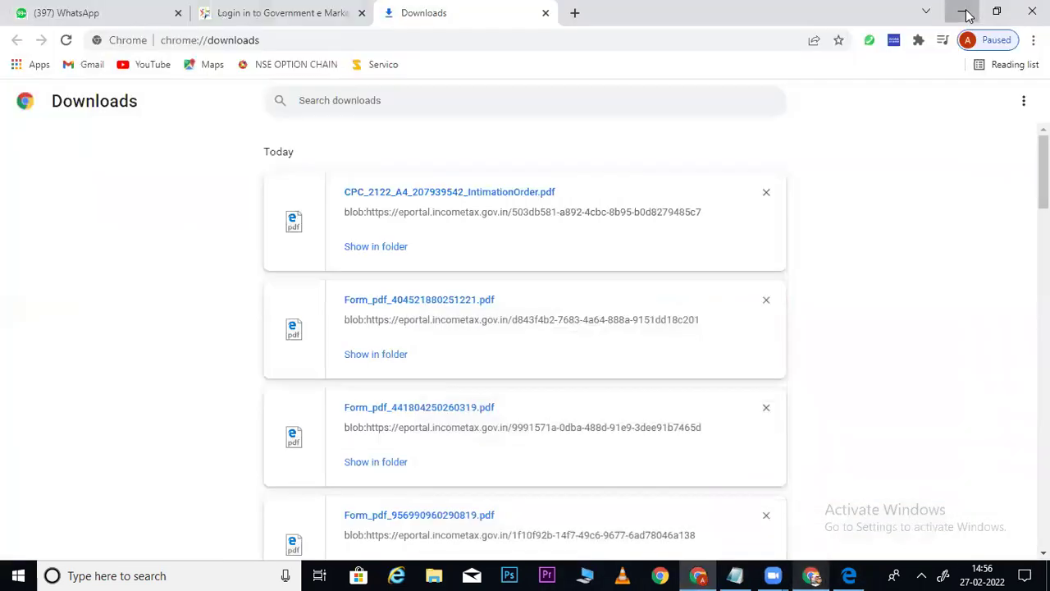
left_click(962, 11)
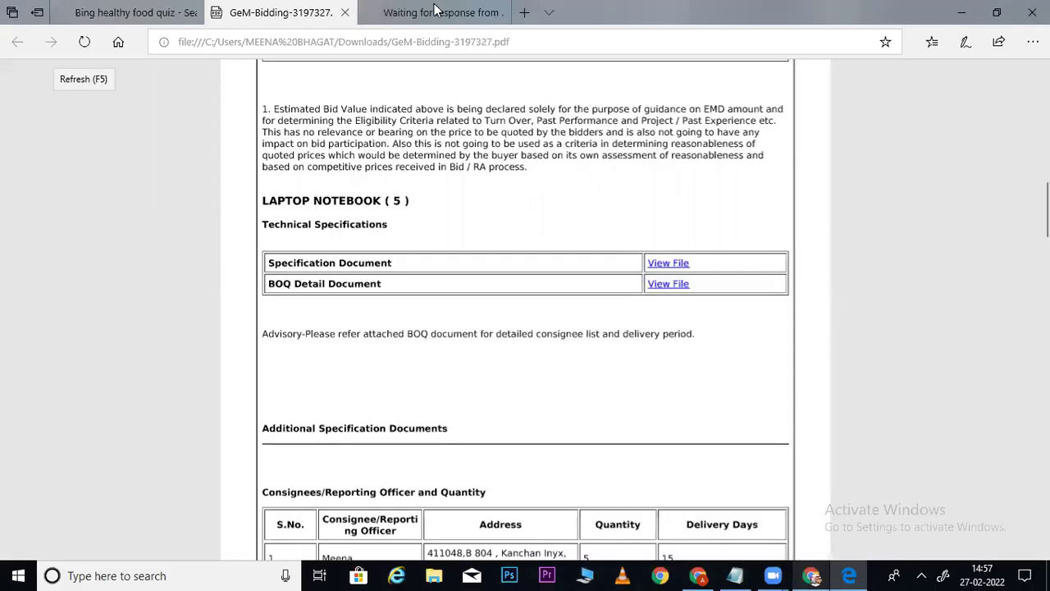
left_click(438, 9)
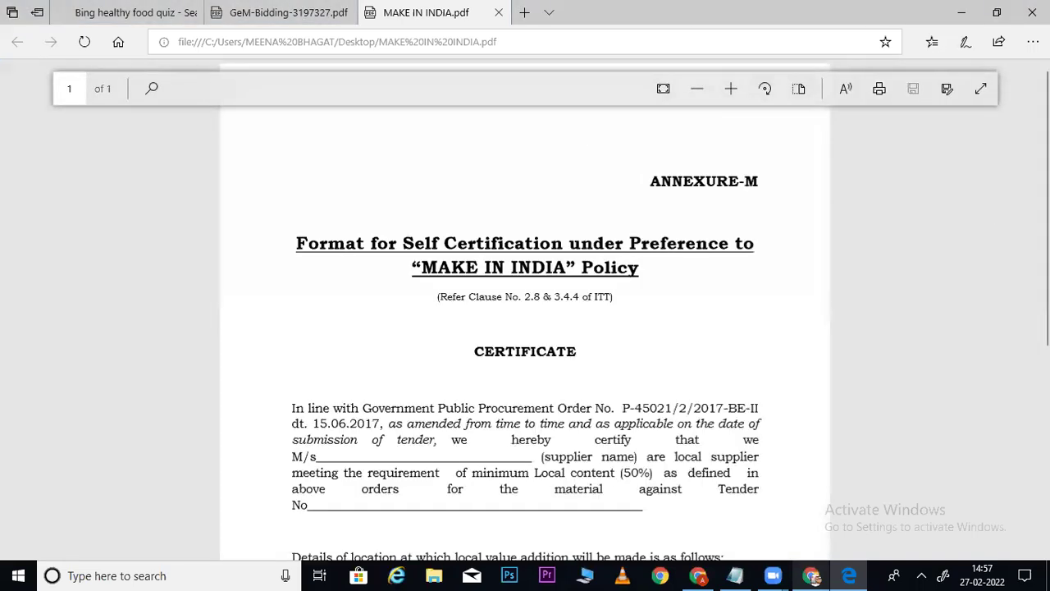
scroll(525, 328, "down", 5)
scroll(525, 329, "up", 5)
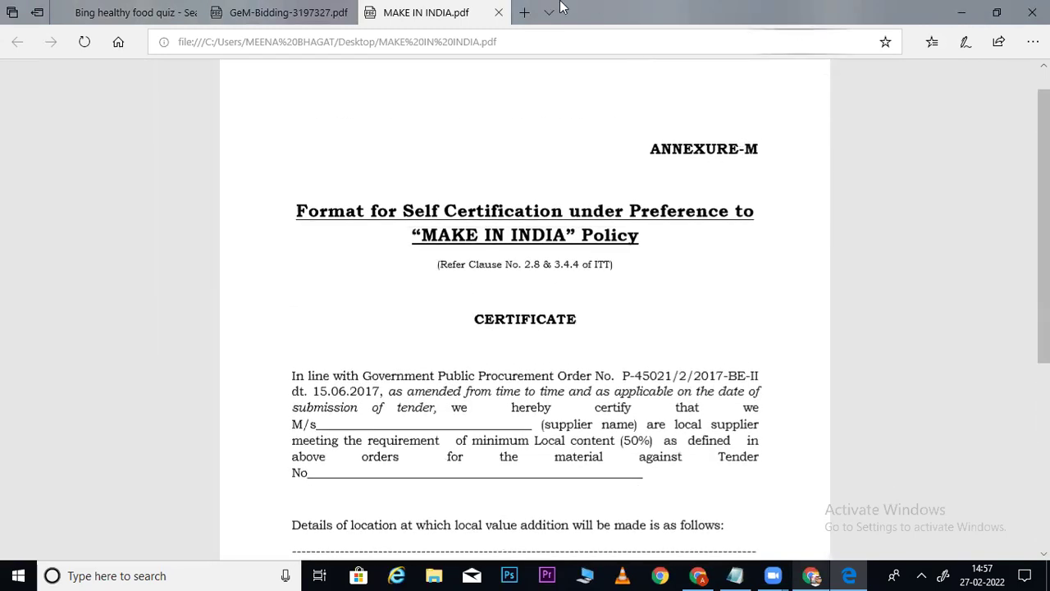
key("ctrl+w")
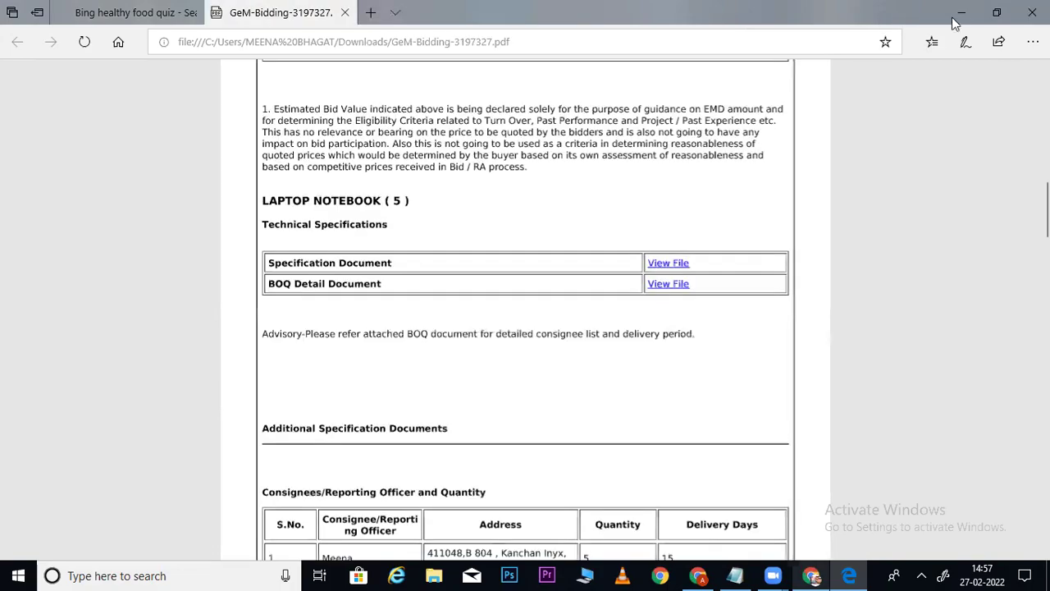
left_click(962, 12)
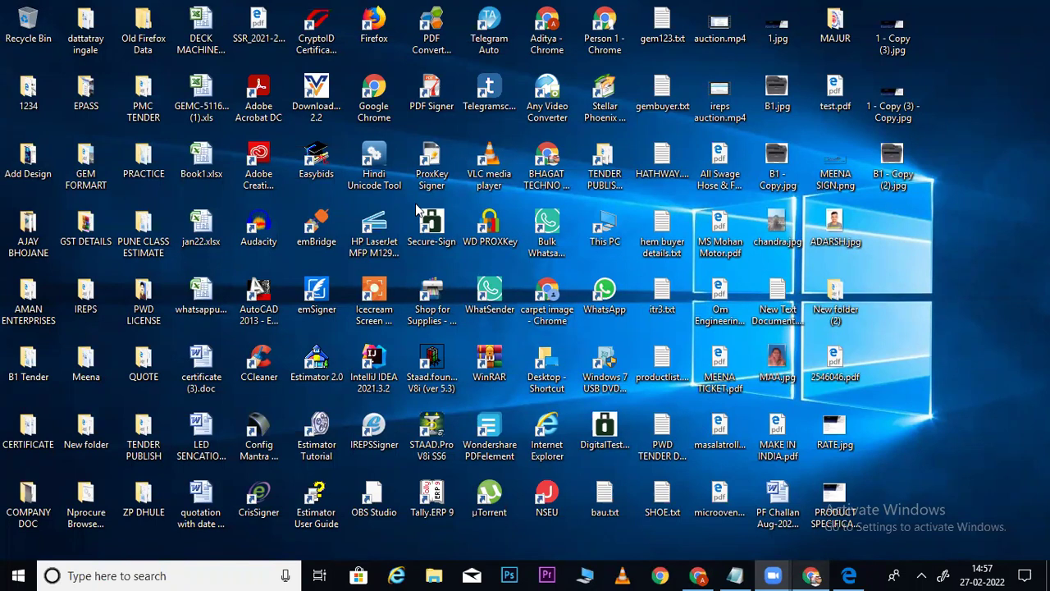
Restore the GeM Verify & Sign page and scroll through it, ending back at the top.
left_click(810, 575)
scroll(1044, 247, "up", 4)
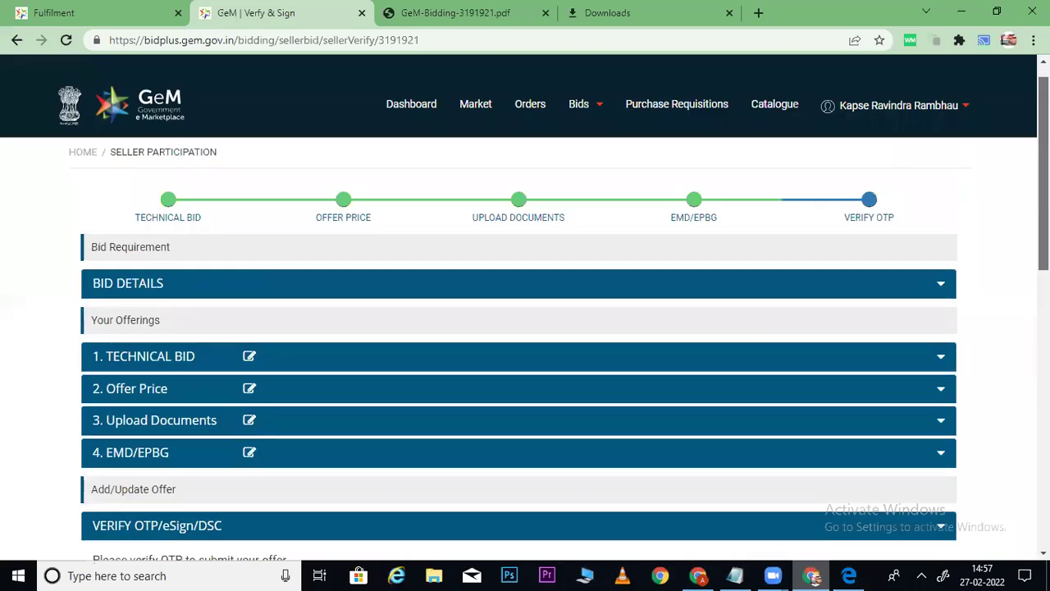
scroll(525, 329, "down", 1)
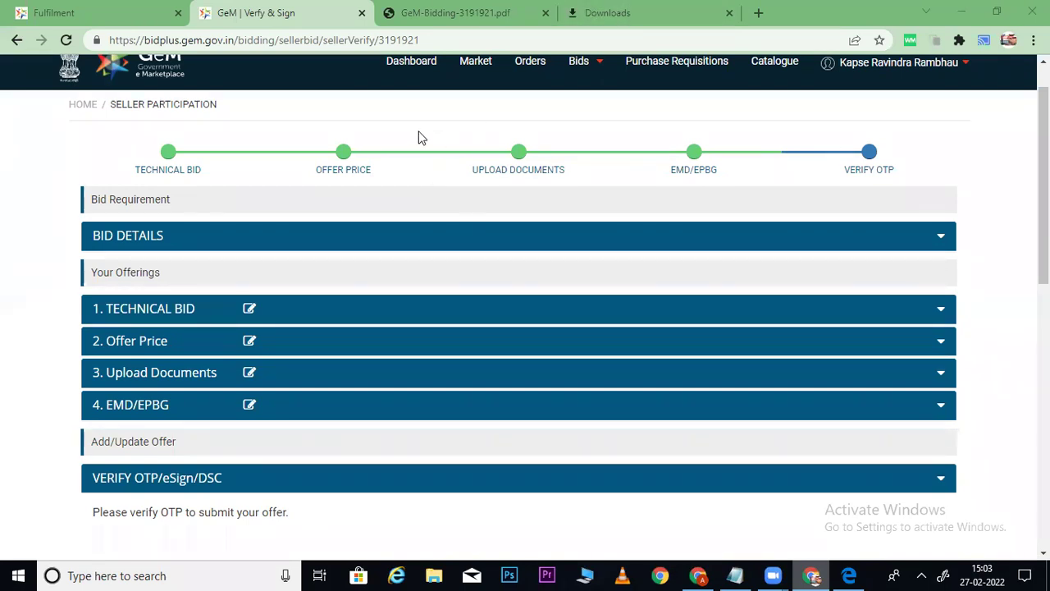
scroll(418, 138, "up", 1)
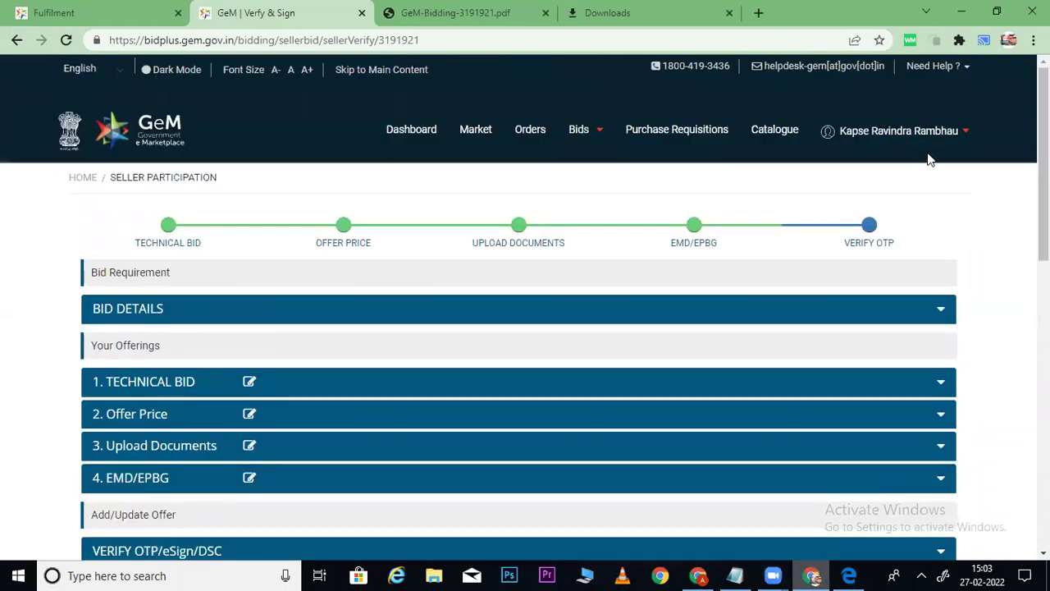
Log out of the seller account, close the Fulfilment tab, and go to the GeM login page.
mouse_move(949, 145)
left_click(848, 191)
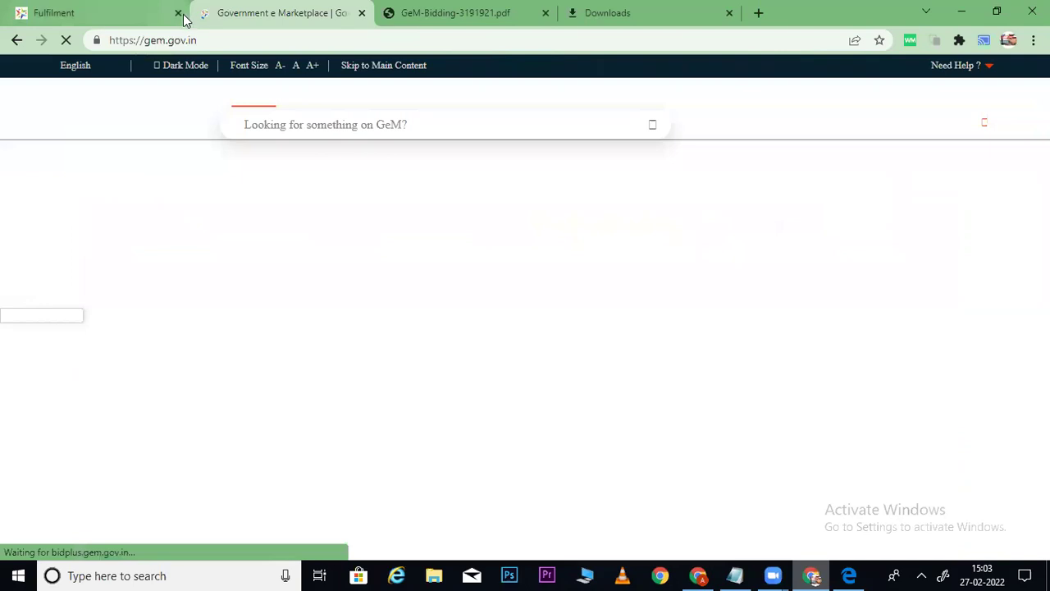
left_click(178, 14)
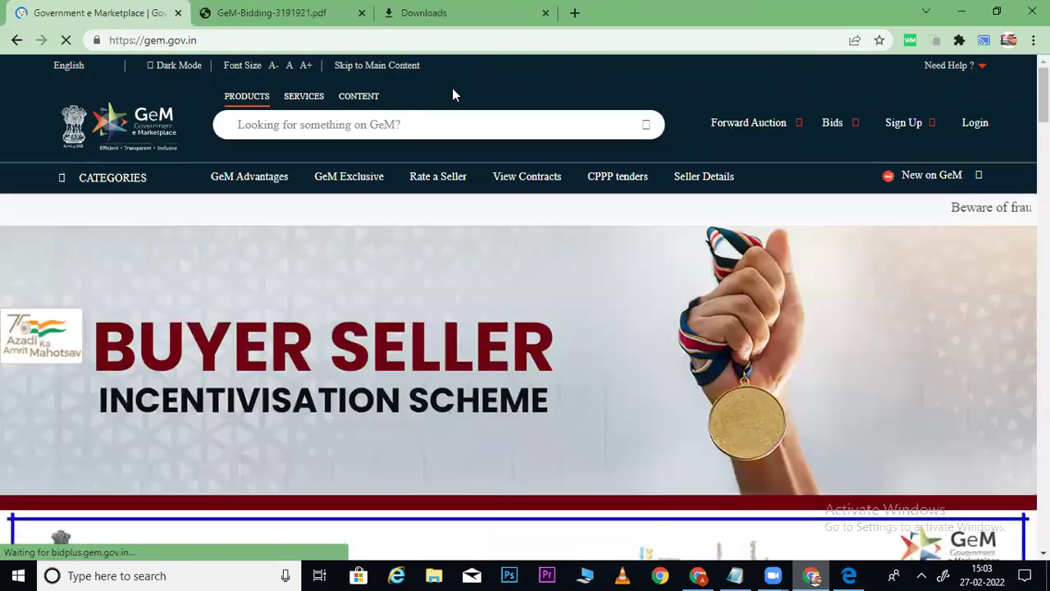
left_click(984, 131)
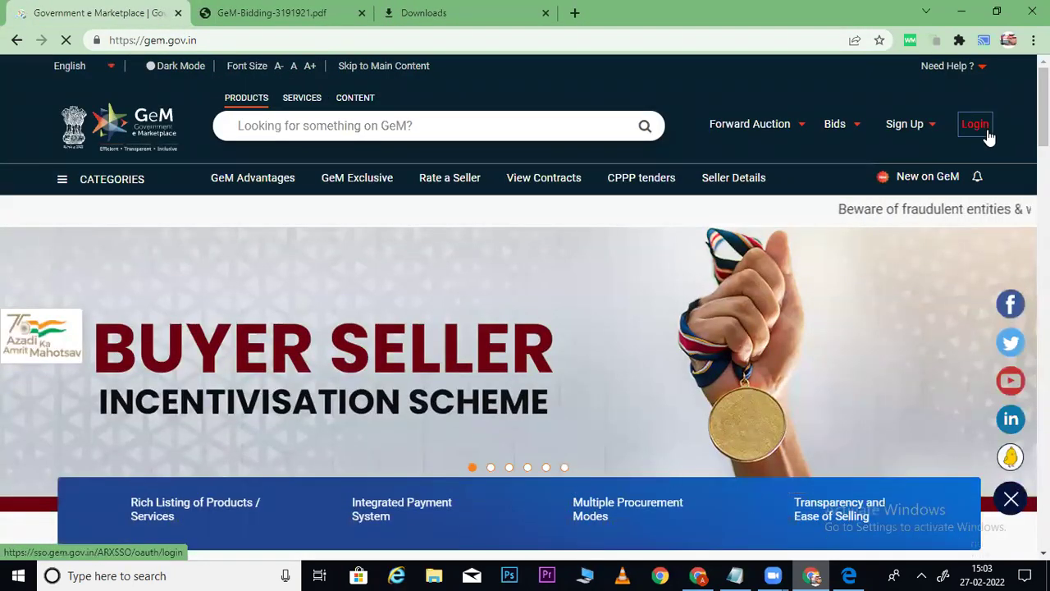
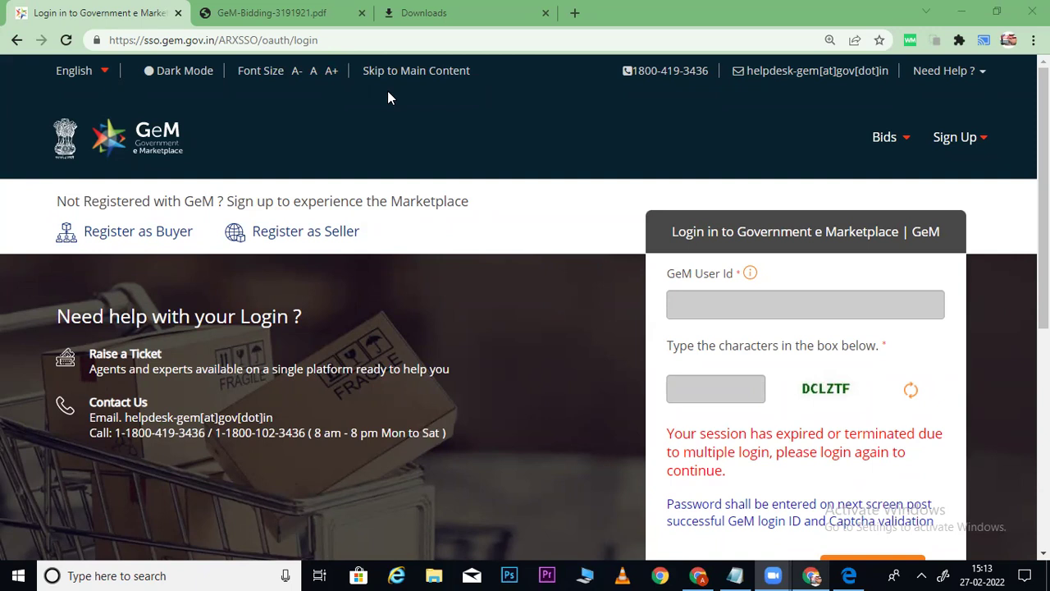
Sign in to GeM with the buyer's user ID, the shown captcha and the NIC e-mail password.
left_click(713, 312)
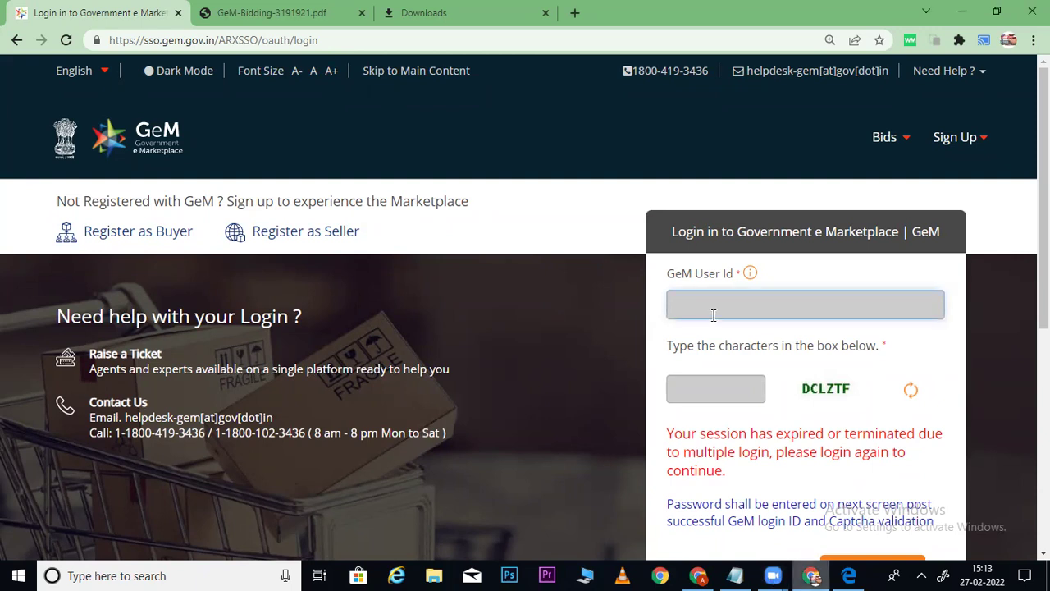
key("Tab")
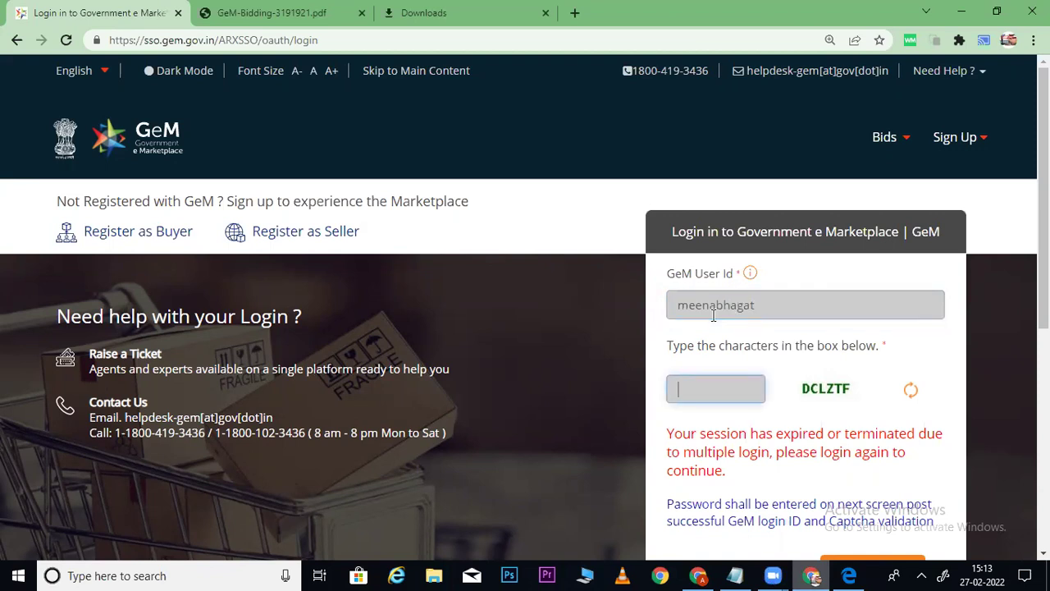
type("DCLZTF")
key("Return")
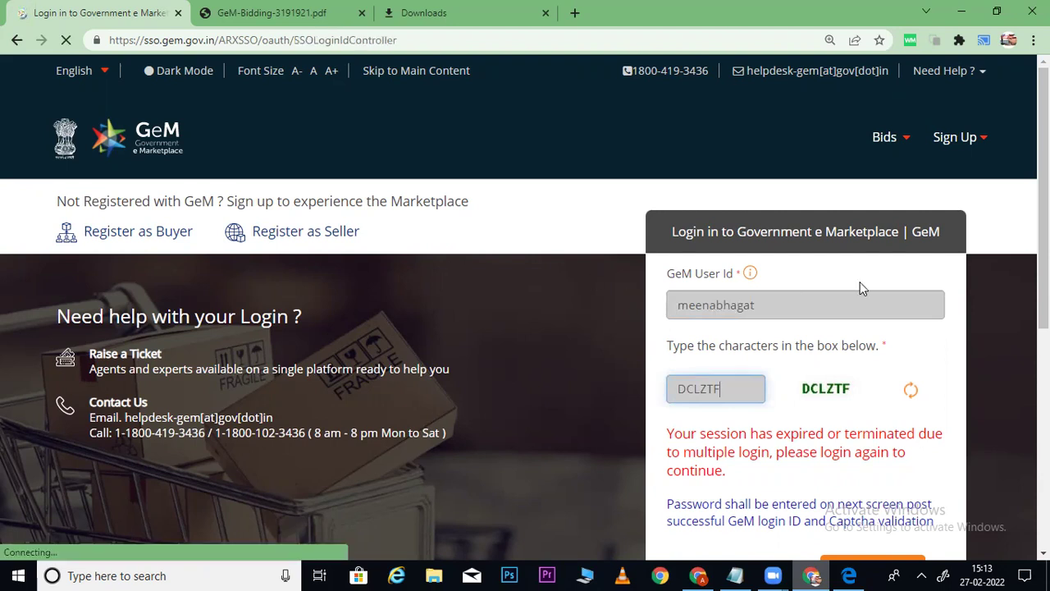
left_click(849, 434)
type("***************************")
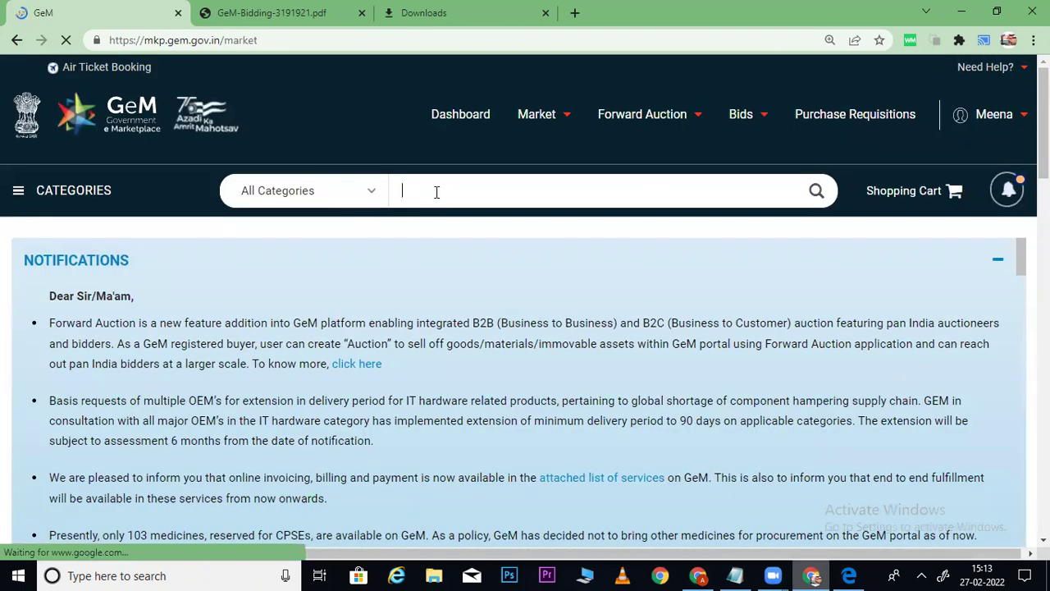
Search 'pen', open the Gel Pen category results, and collapse the Notifications panel.
type("penv")
key("BackSpace")
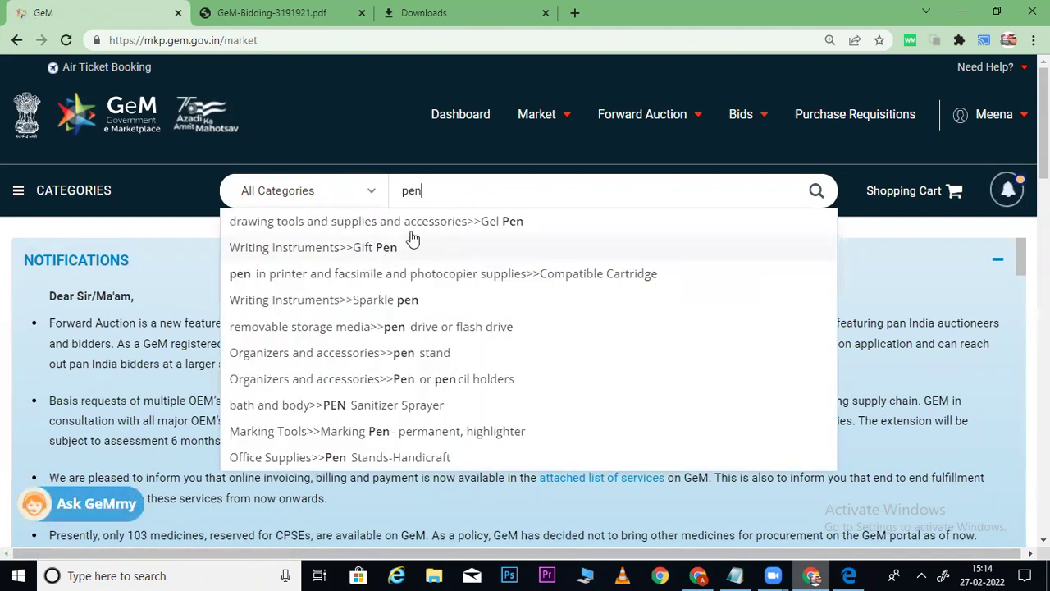
left_click(408, 227)
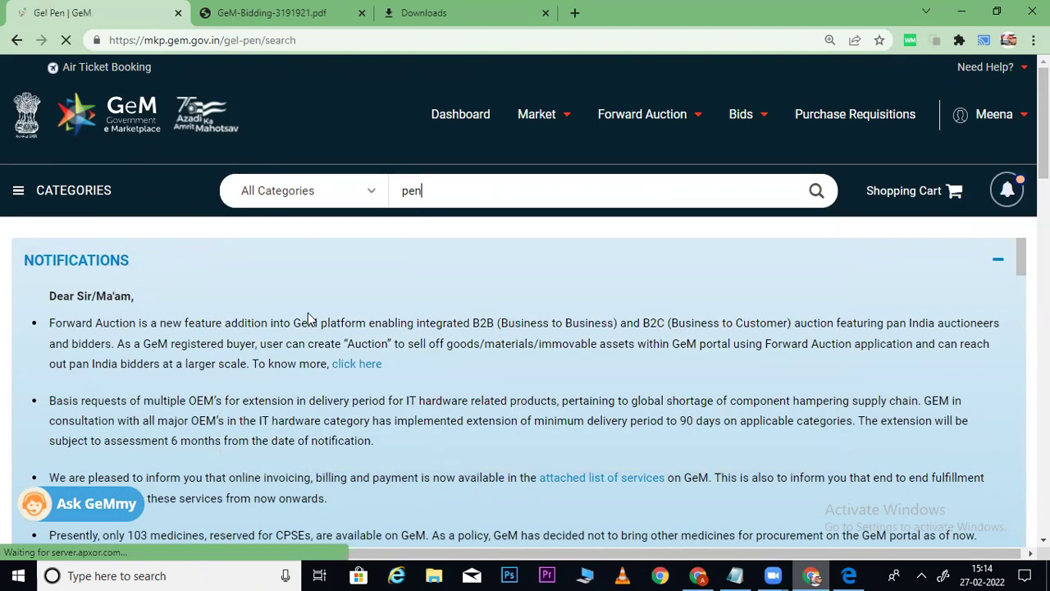
left_click(998, 263)
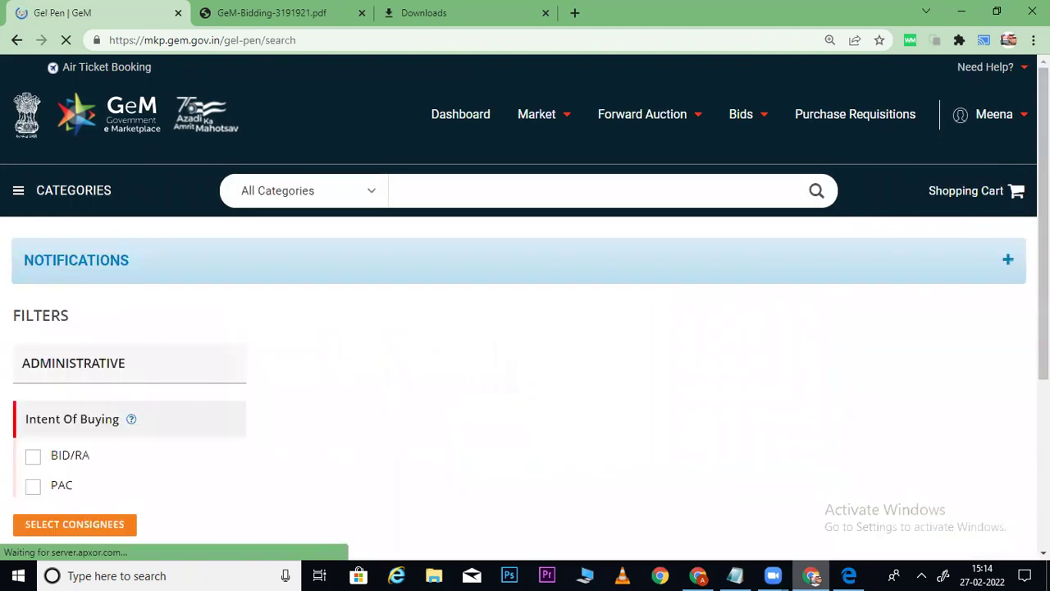
scroll(304, 424, "down", 1)
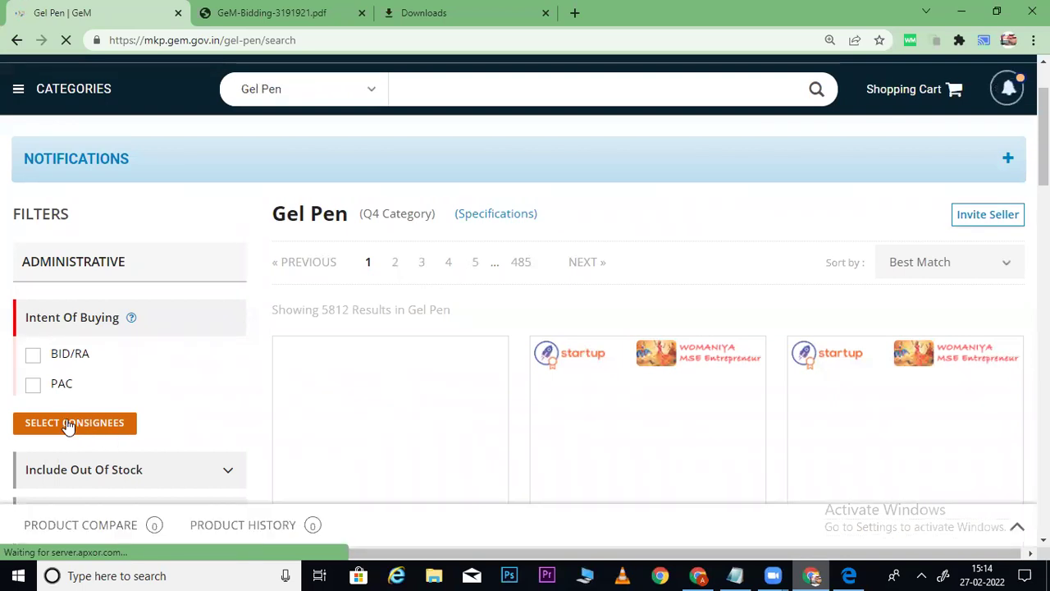
Set the consignee state to MAHARASHTRA with quantity 100 and search the gel pen results.
left_click(65, 426)
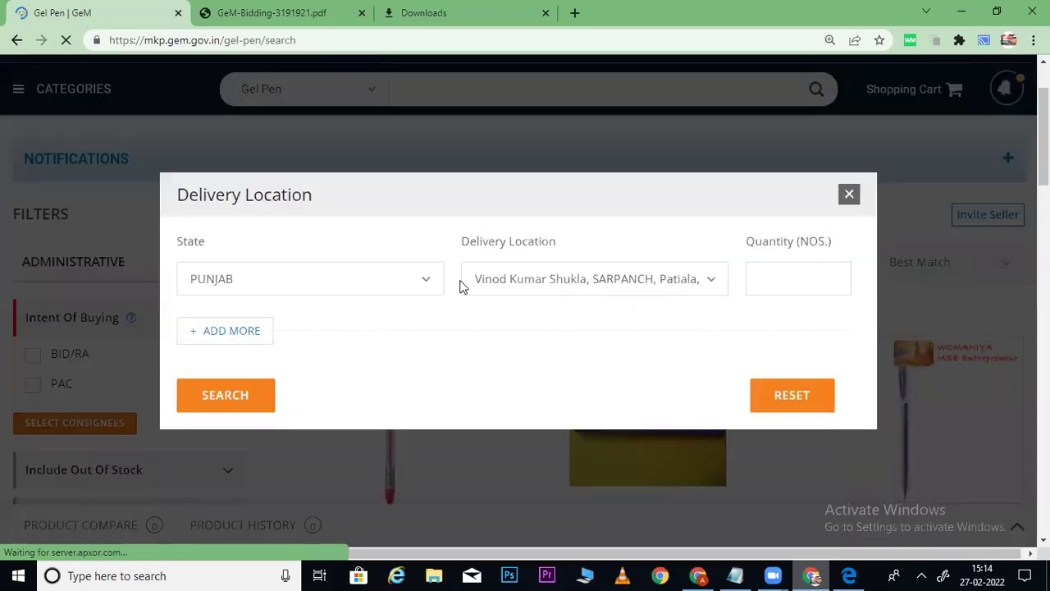
left_click(435, 285)
scroll(326, 323, "down", 1)
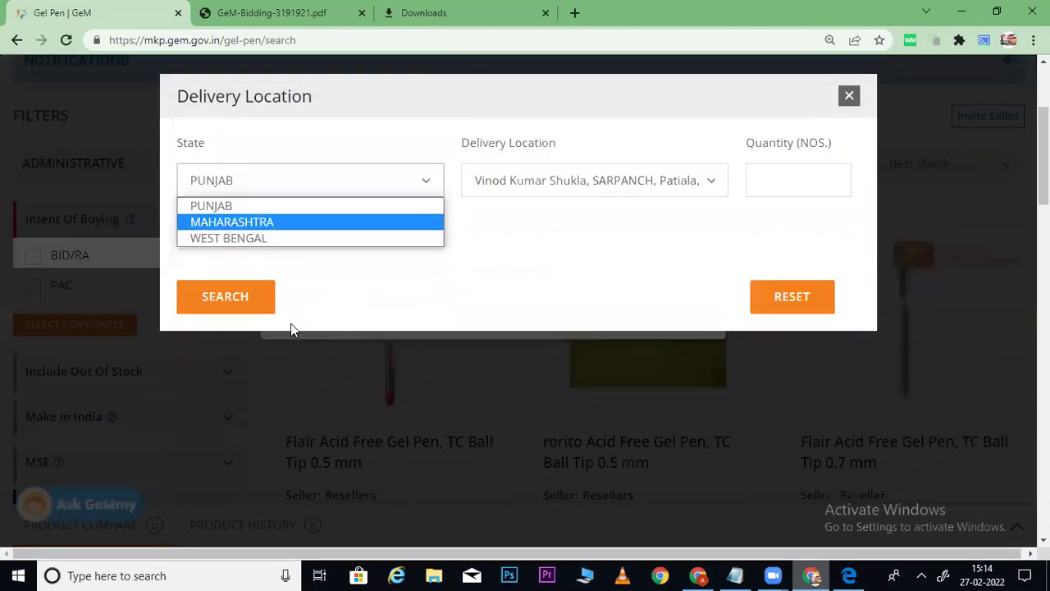
left_click(251, 230)
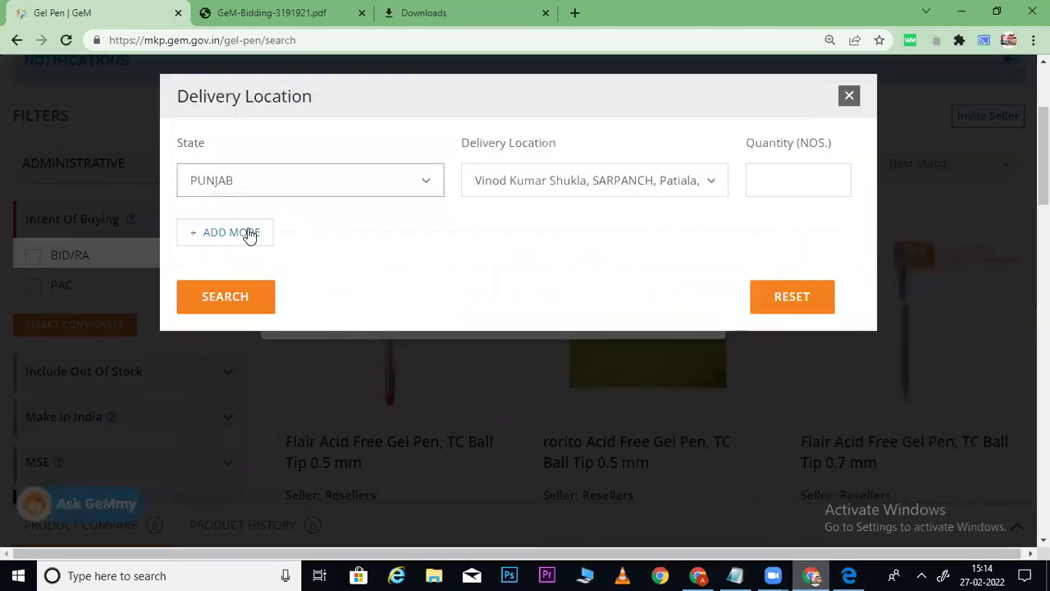
left_click(757, 184)
type("100")
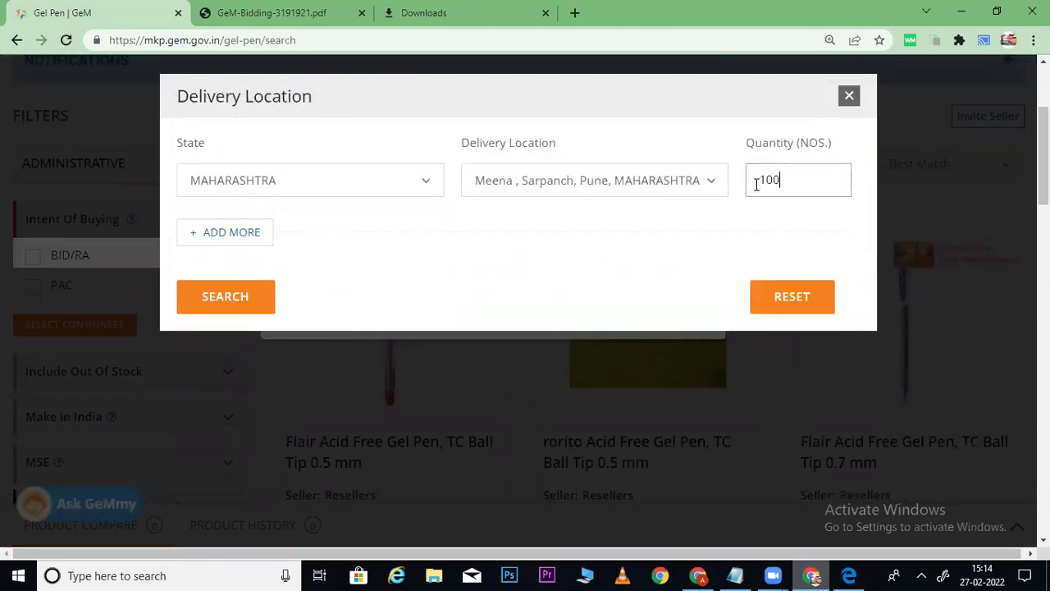
left_click(234, 302)
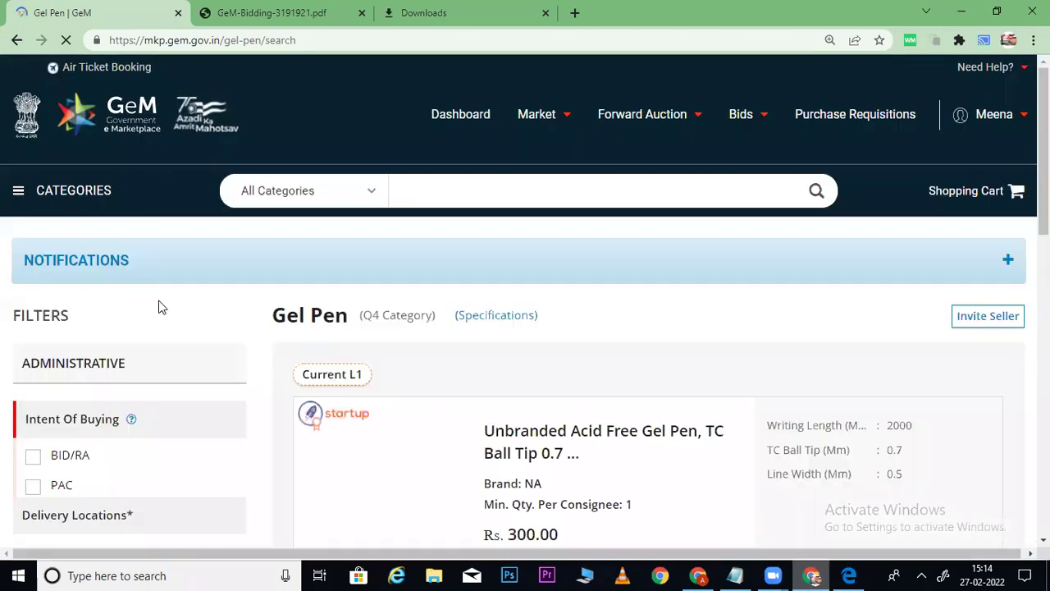
Expand the ADMINISTRATIVE filters and add the rorito Acid Free Gel Pen 0.5 mm to the cart.
scroll(525, 300, "down", 6)
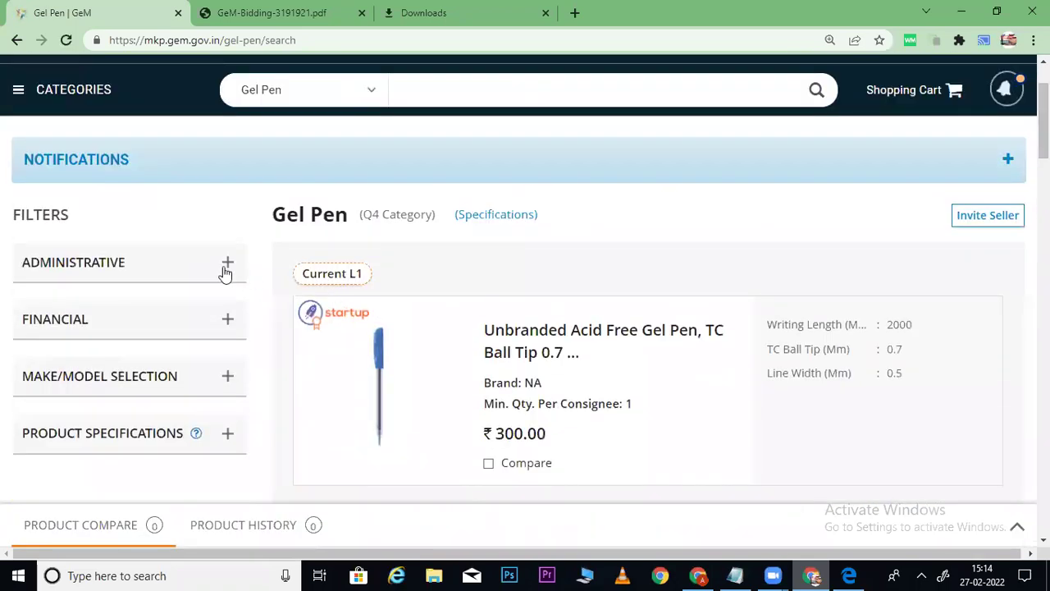
left_click(220, 271)
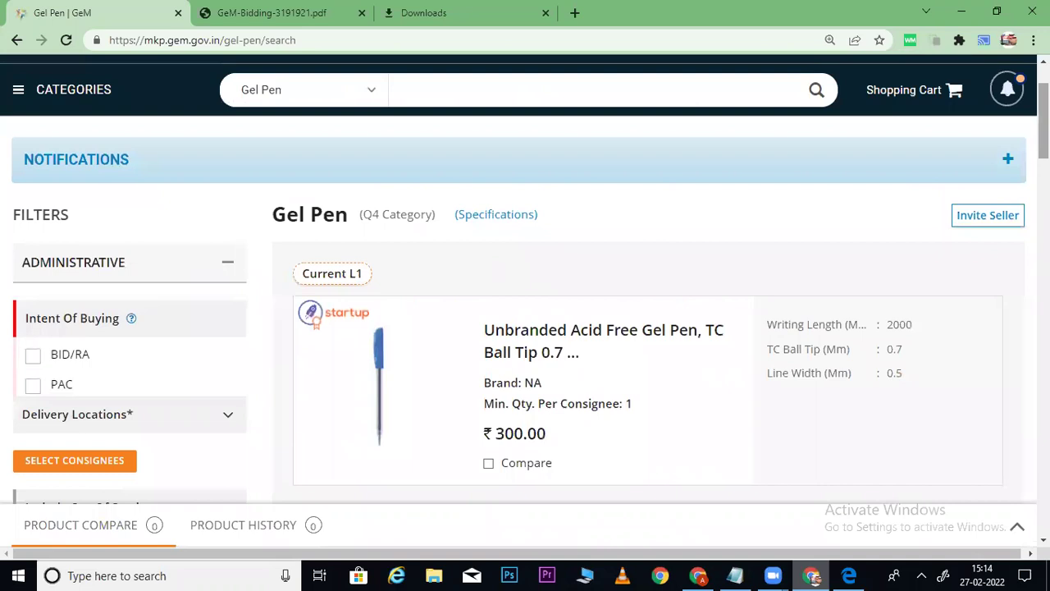
scroll(925, 174, "down", 10)
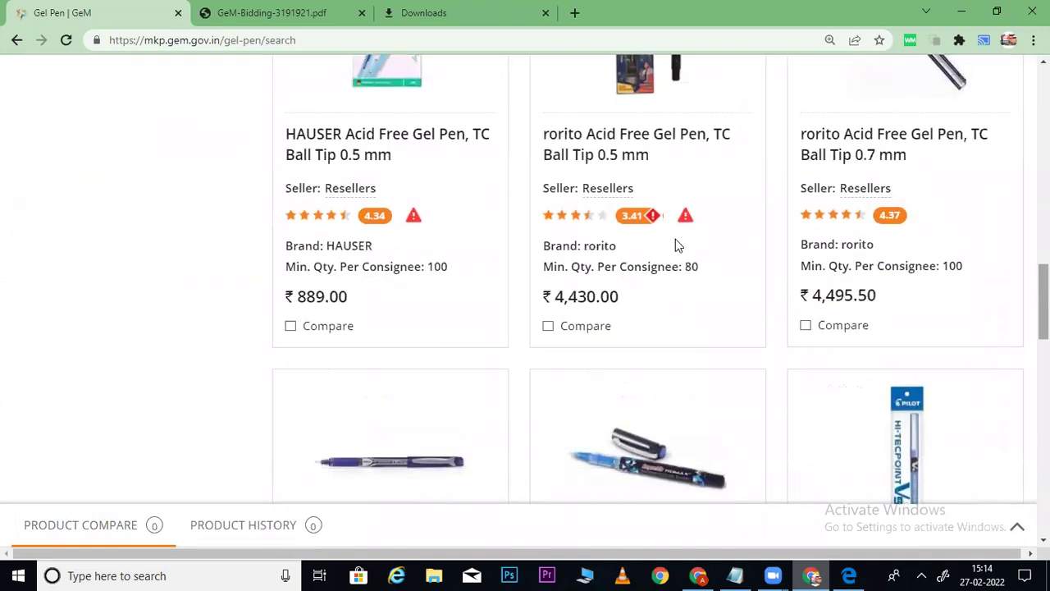
mouse_move(621, 248)
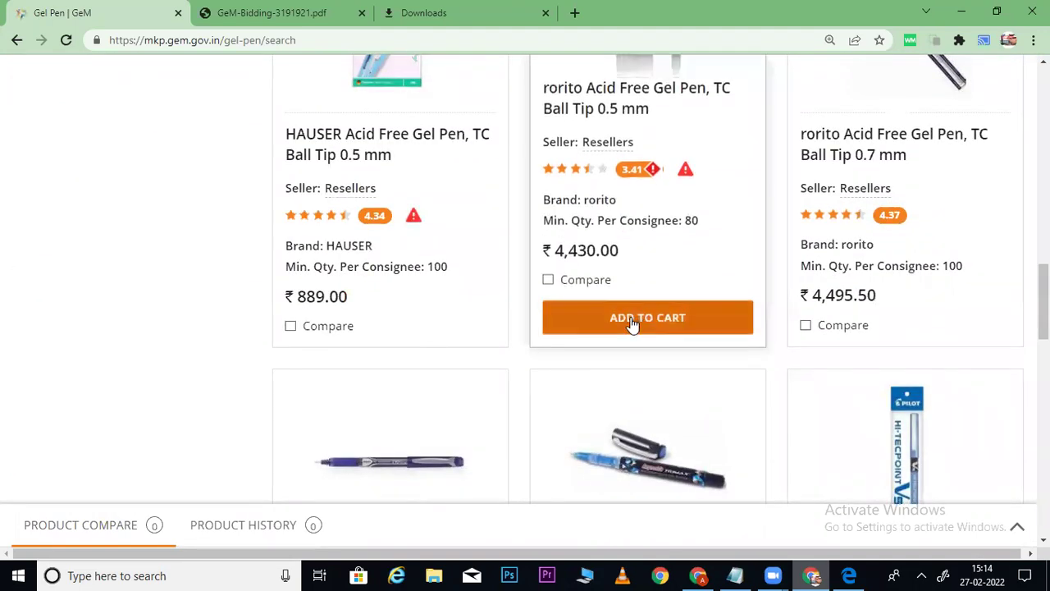
left_click(522, 317)
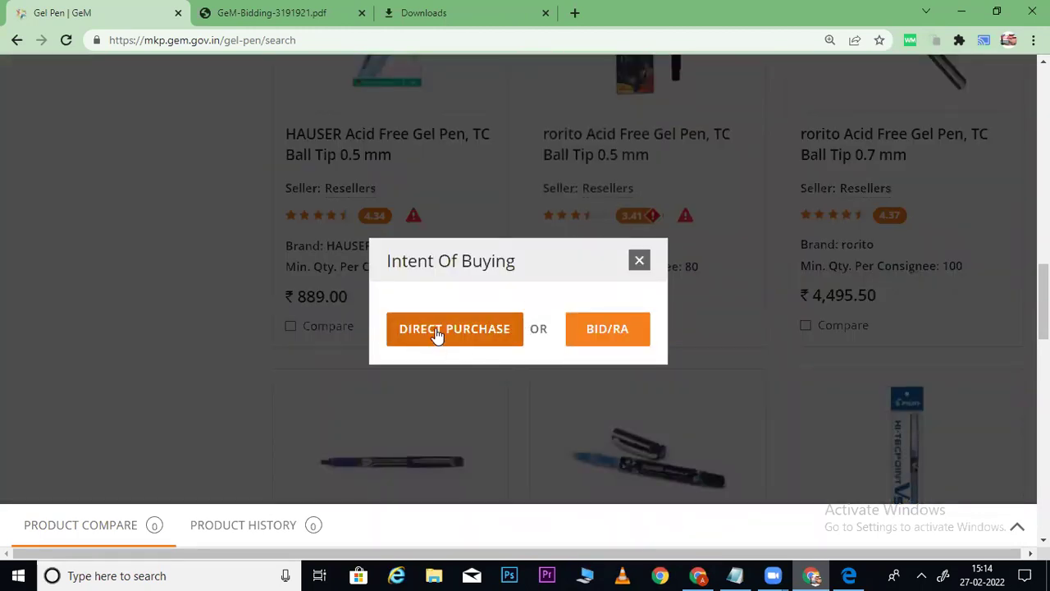
Choose Direct Purchase for the rorito gel pen and proceed to the Order Summary checkout step.
left_click(437, 335)
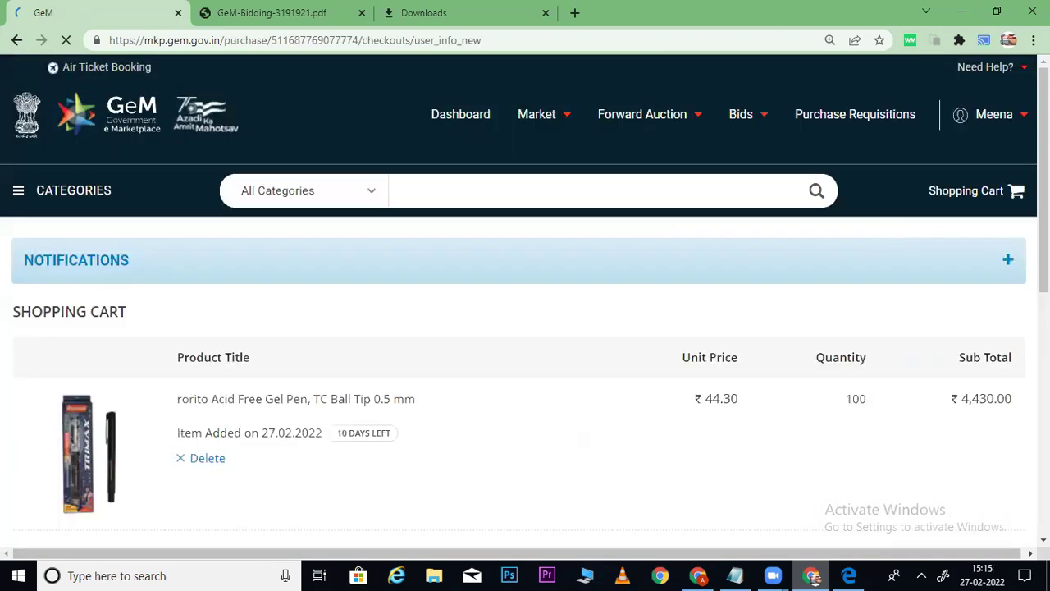
scroll(887, 229, "down", 4)
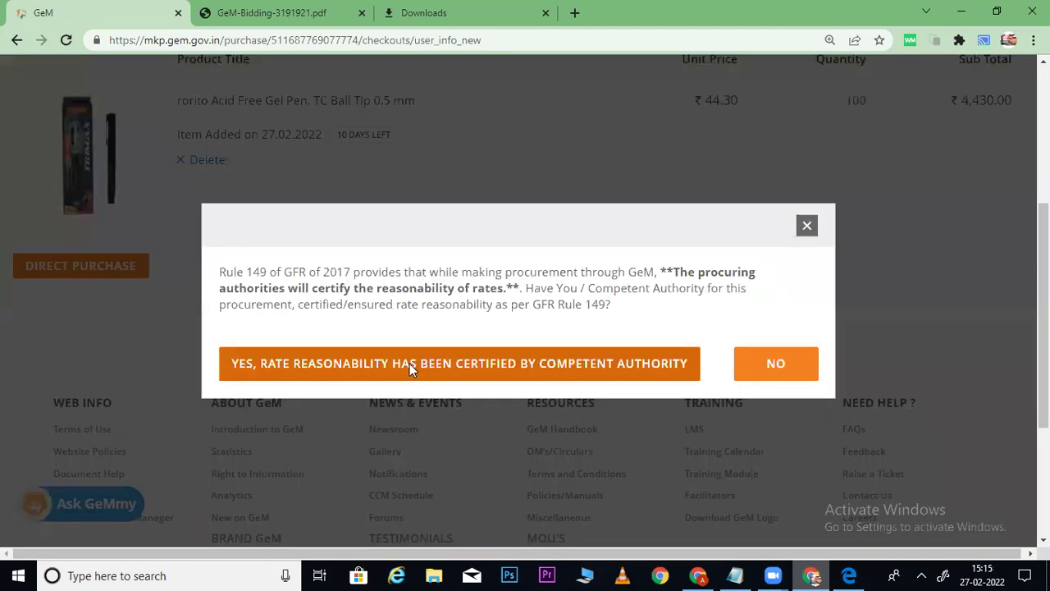
left_click(410, 368)
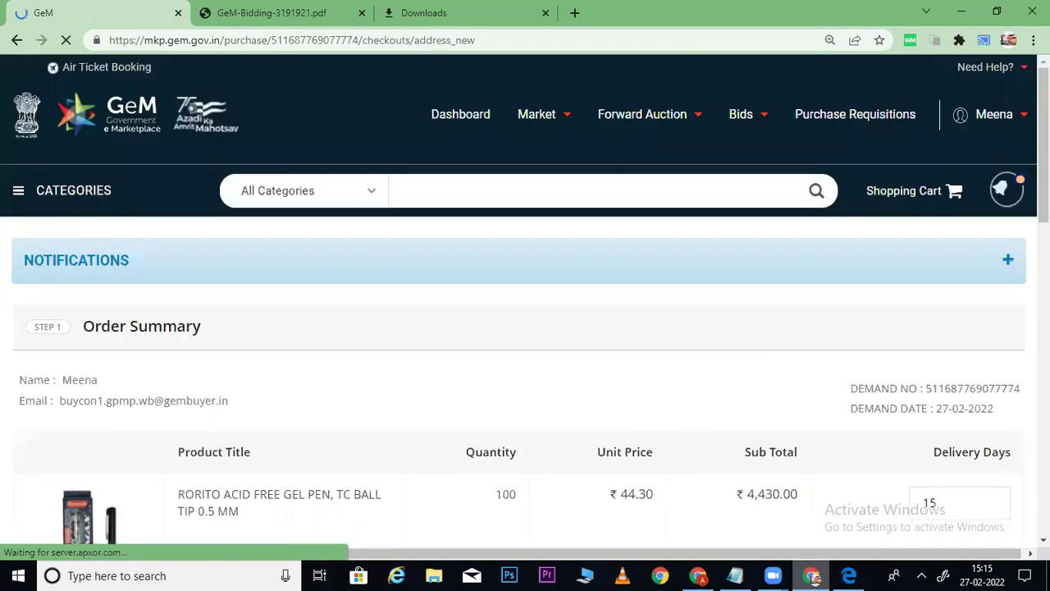
Enter 'na' as the reason for choosing the seller and save the order summary.
scroll(525, 295, "down", 3)
scroll(335, 261, "down", 5)
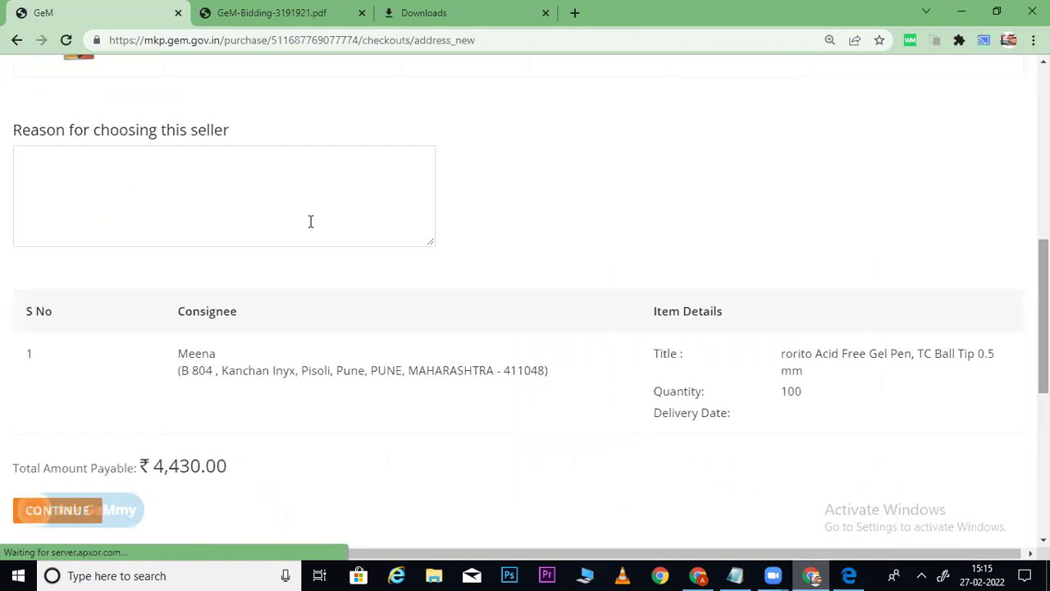
left_click(310, 222)
type("na")
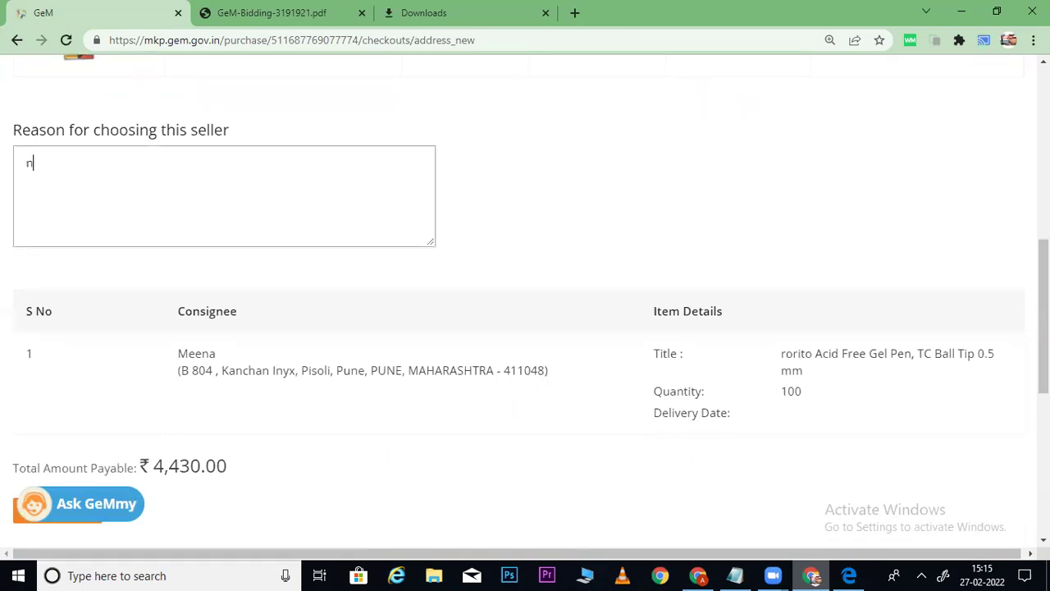
scroll(391, 93, "down", 3)
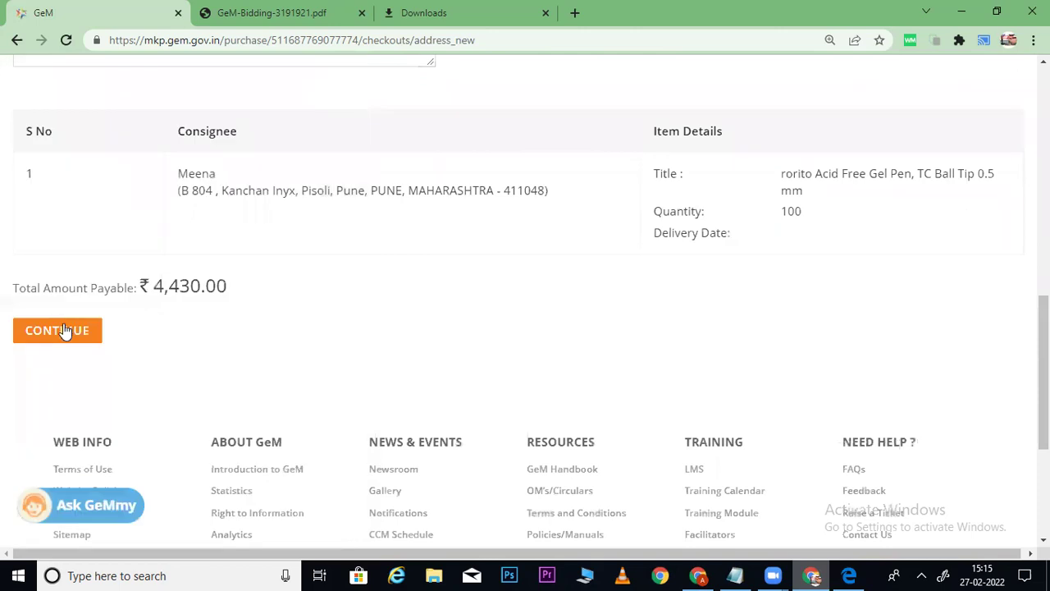
left_click(65, 331)
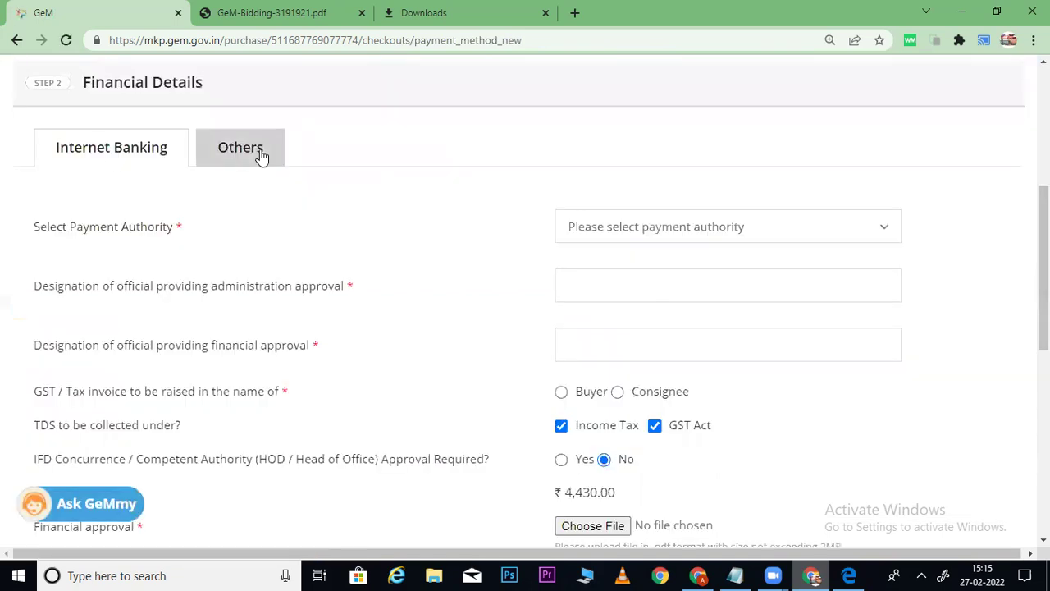
Select the Others financial option and choose the only available payment authority.
left_click(259, 155)
left_click(696, 235)
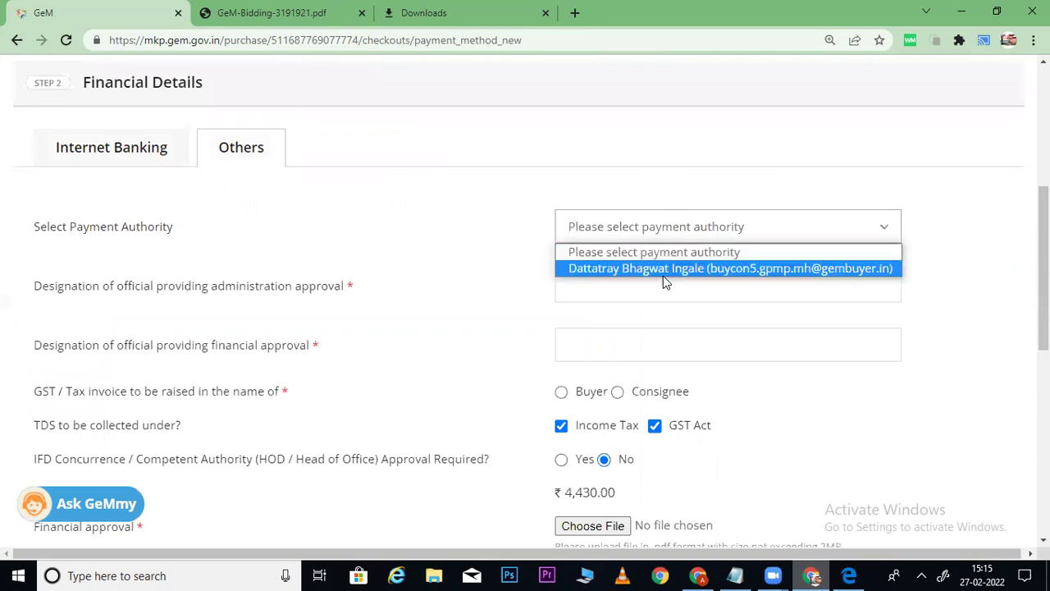
left_click(664, 269)
scroll(899, 261, "down", 2)
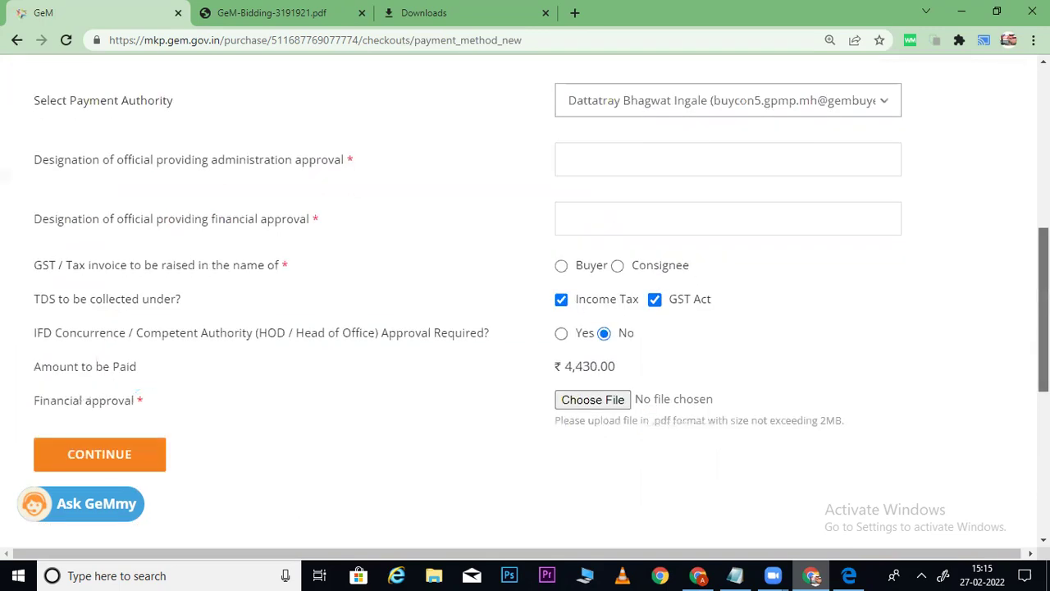
scroll(260, 214, "up", 4)
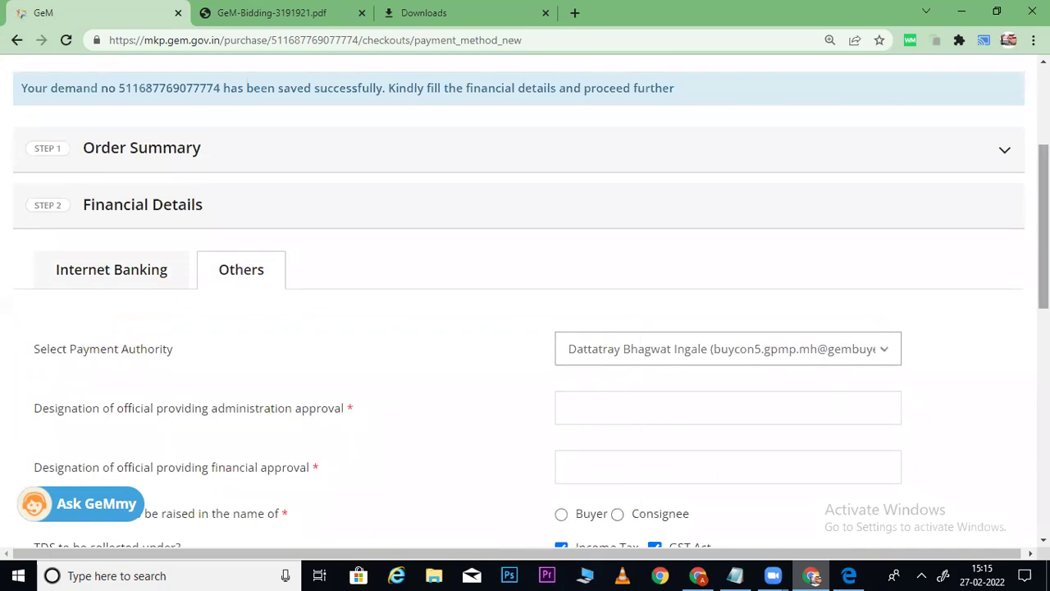
left_click_drag(1044, 226, 1044, 334)
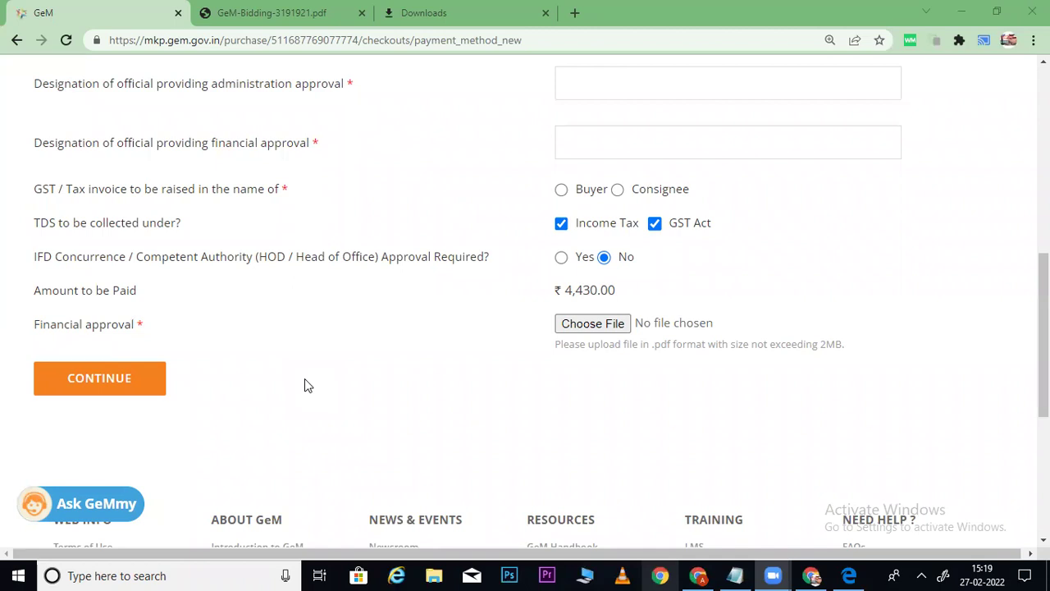
Go from the buyer dashboard back to the products marketplace and focus its search box.
left_click_drag(1043, 328, 940, 77)
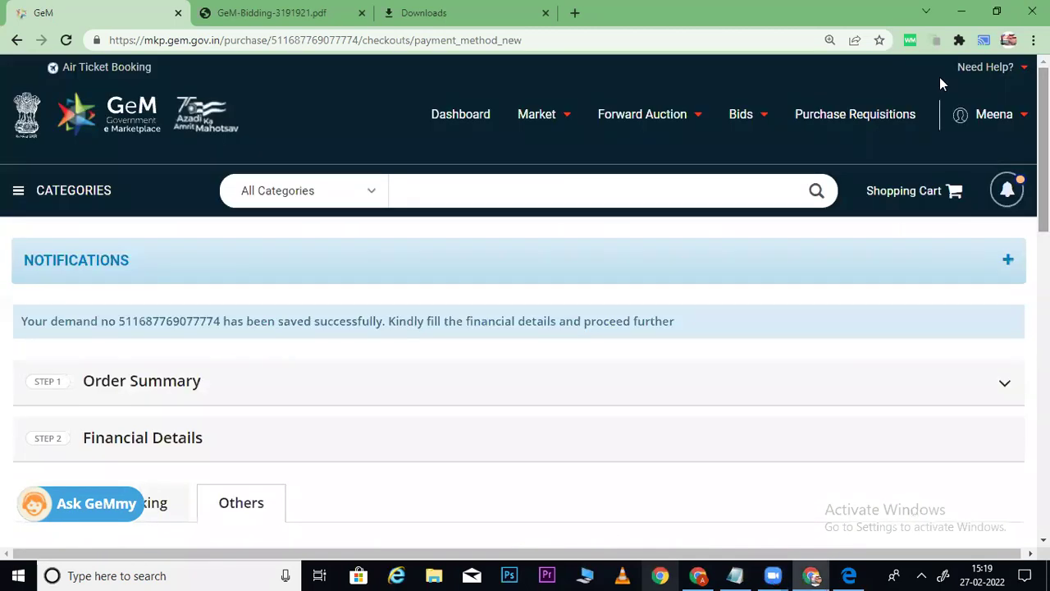
left_click(462, 114)
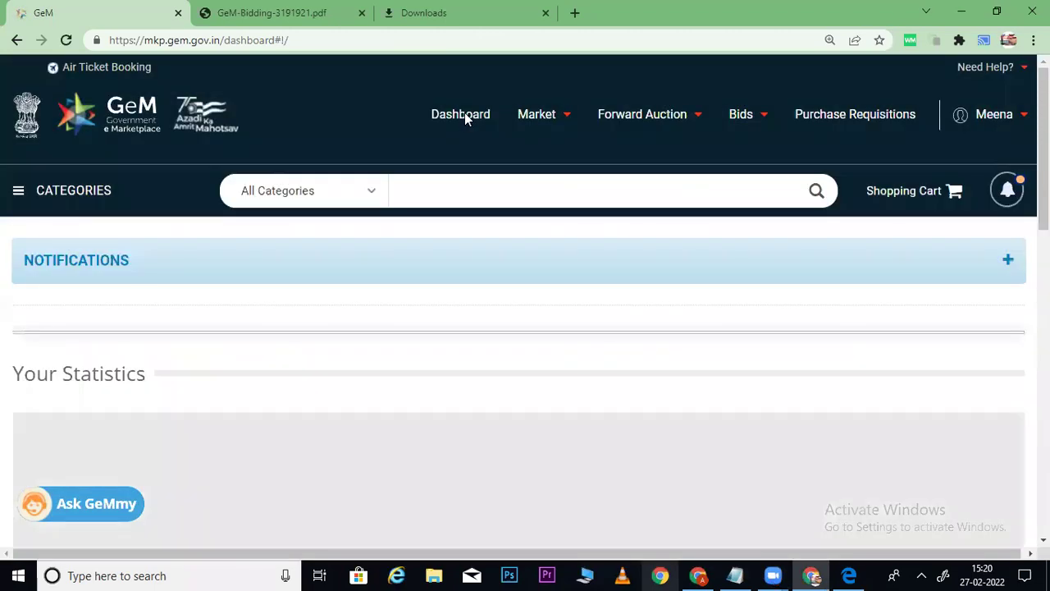
mouse_move(566, 117)
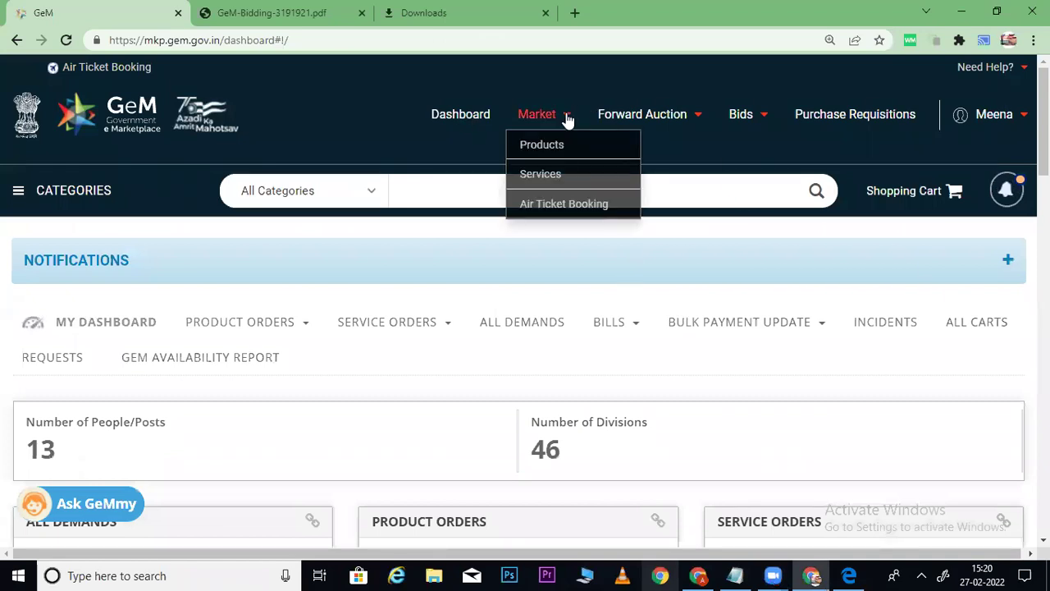
left_click(546, 144)
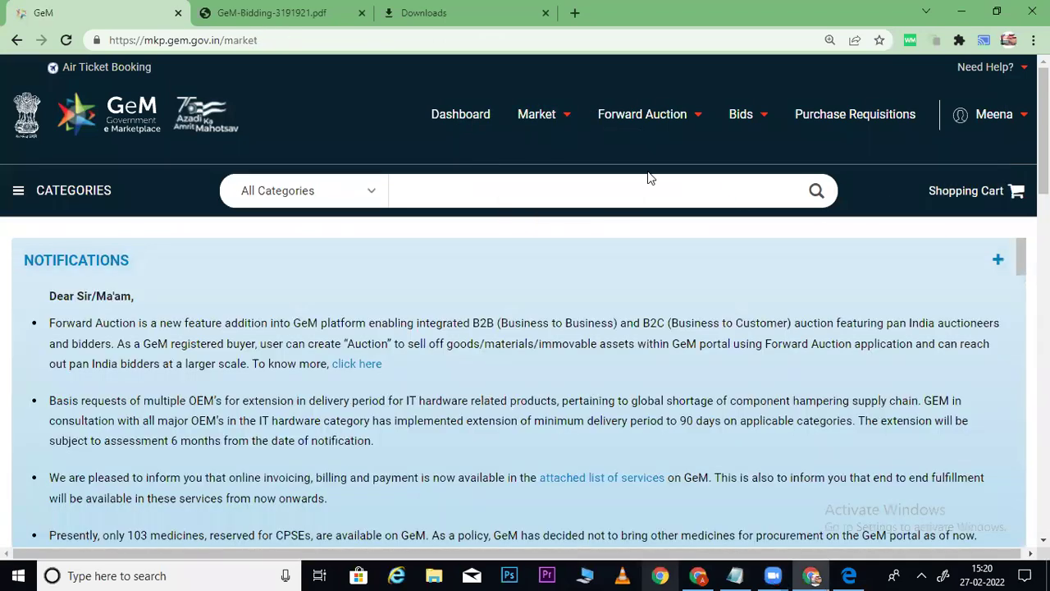
left_click(489, 188)
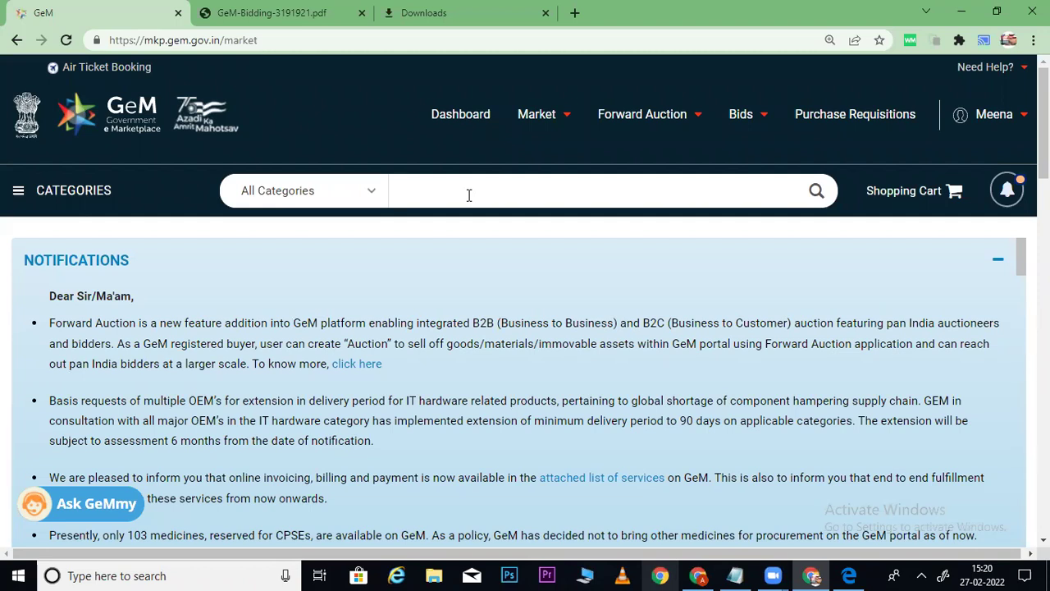
left_click(468, 195)
left_click(469, 195)
left_click(468, 194)
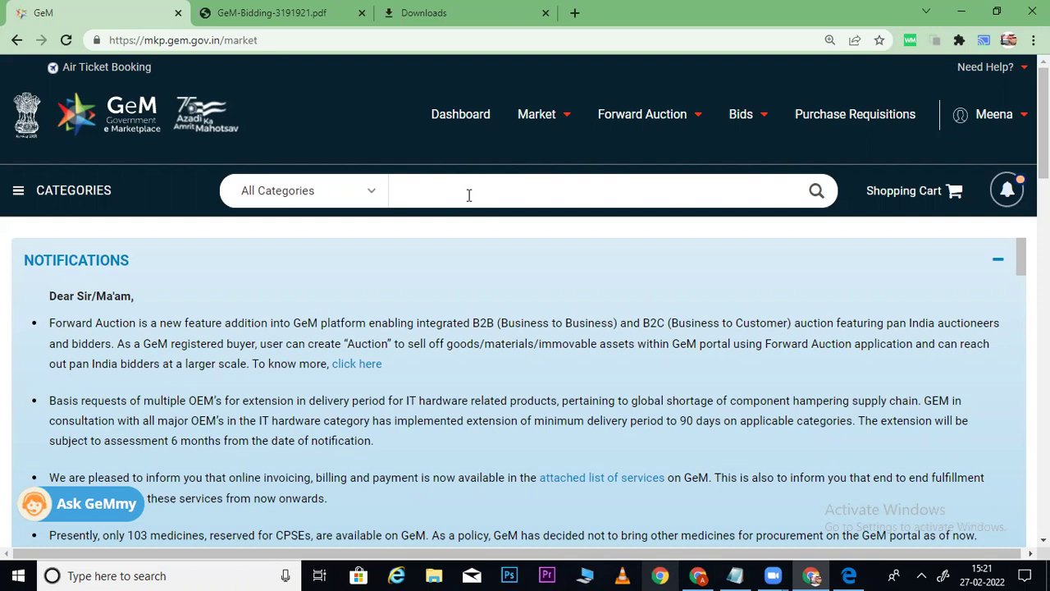